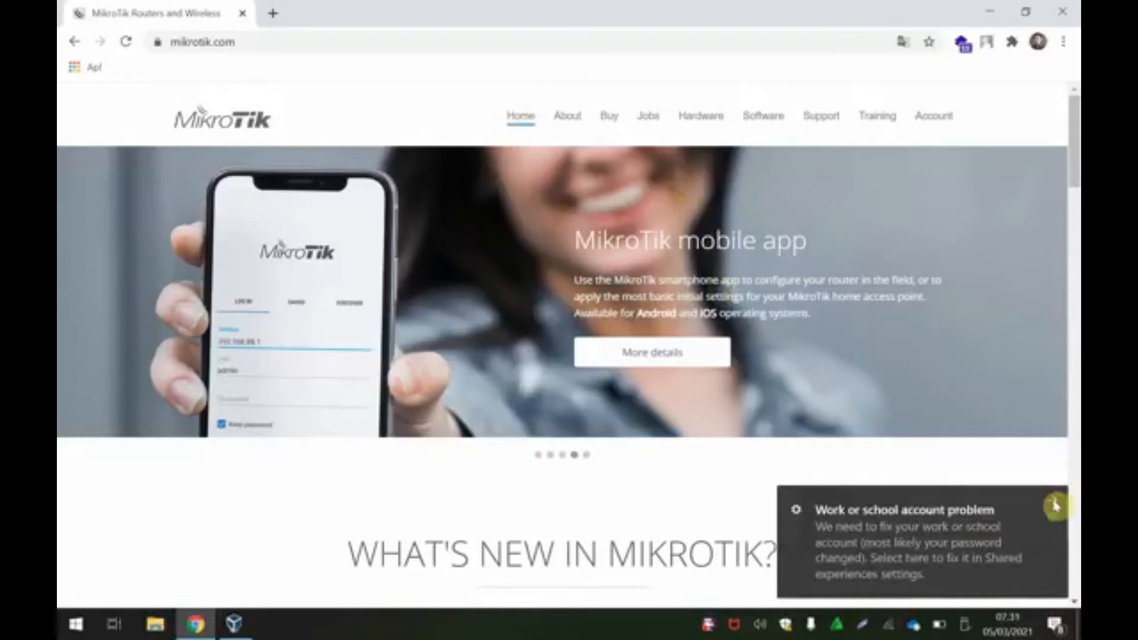
Step: Dismiss the 'Work or school account problem' notification covering the MikroTik homepage
left_click(1056, 505)
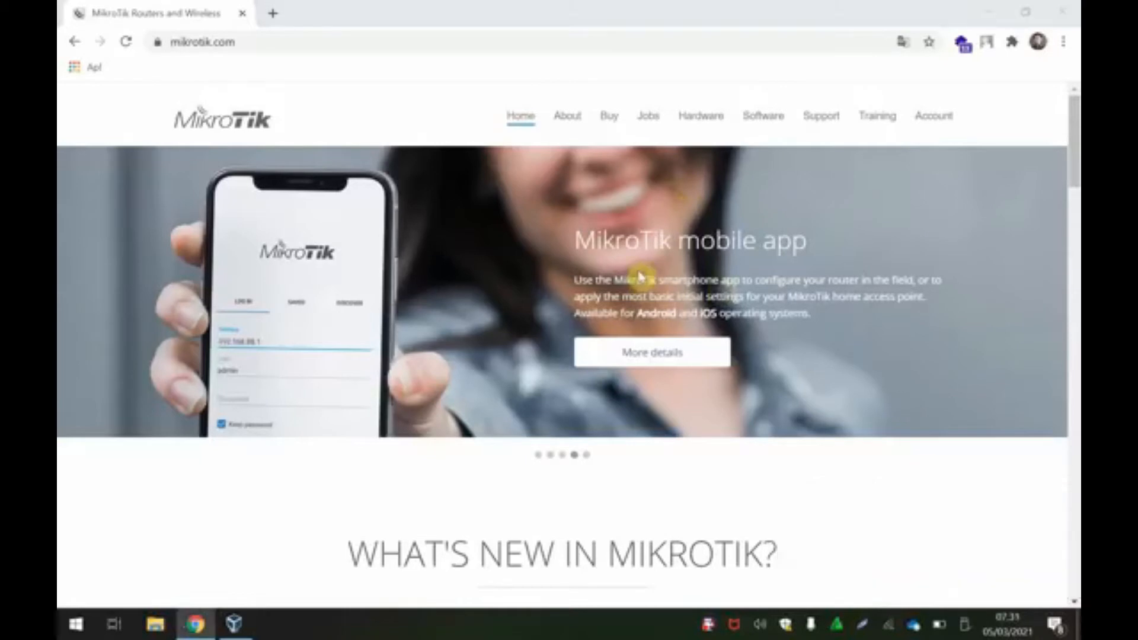
Step: Browse the MikroTik Hardware catalogue's Ethernet routers, from hEX lite down to the CCR1009 models
left_click(714, 119)
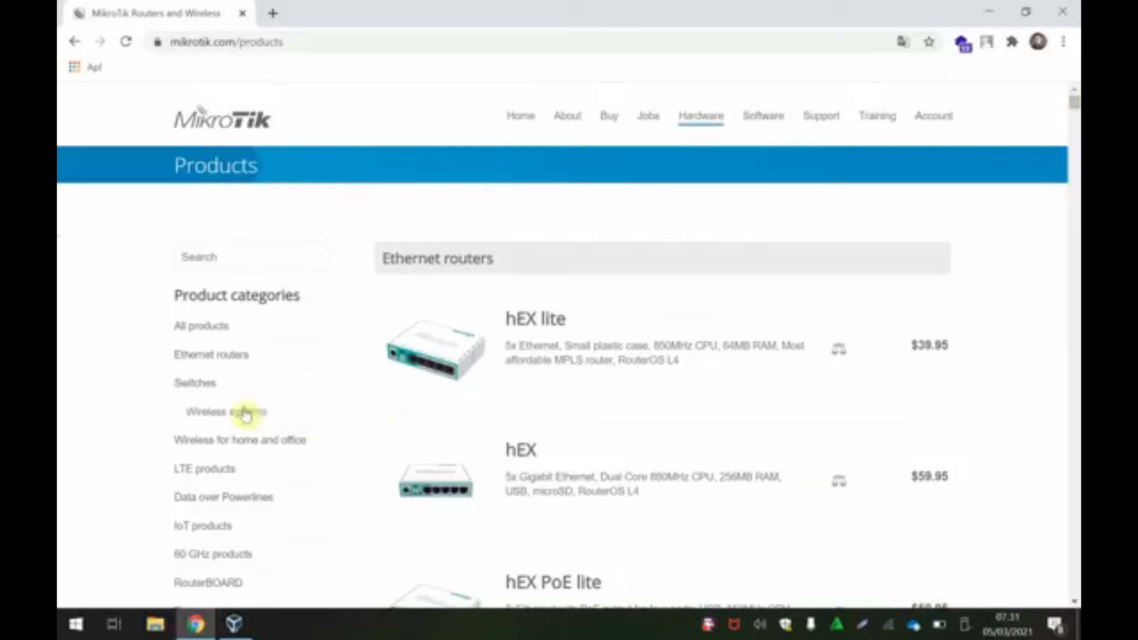
scroll(350, 501, "down", 1)
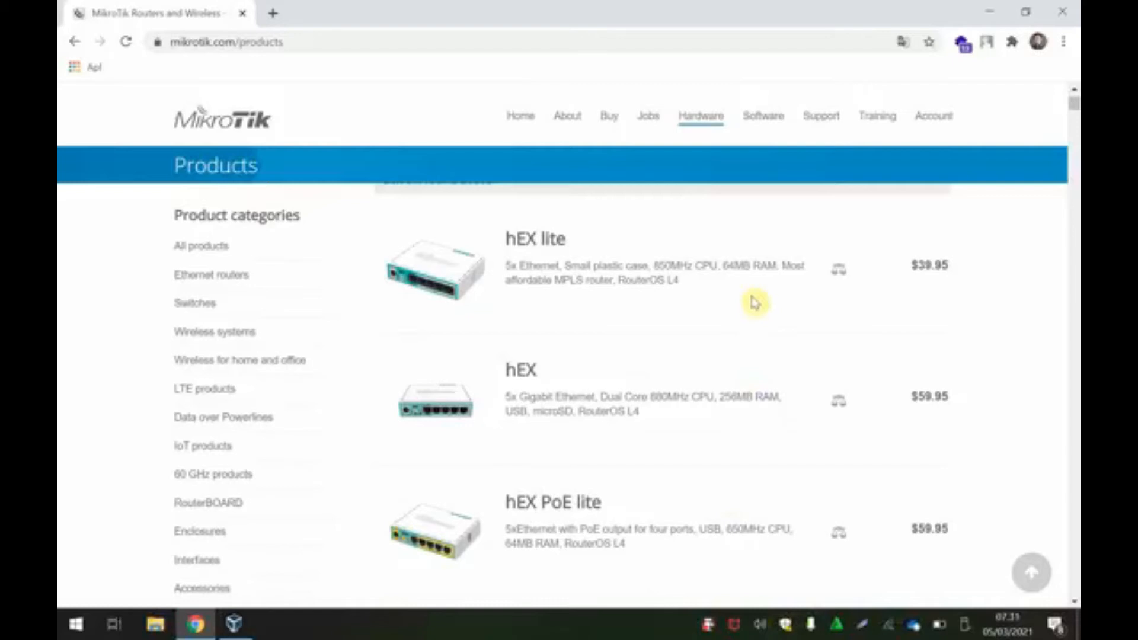
scroll(755, 303, "up", 1)
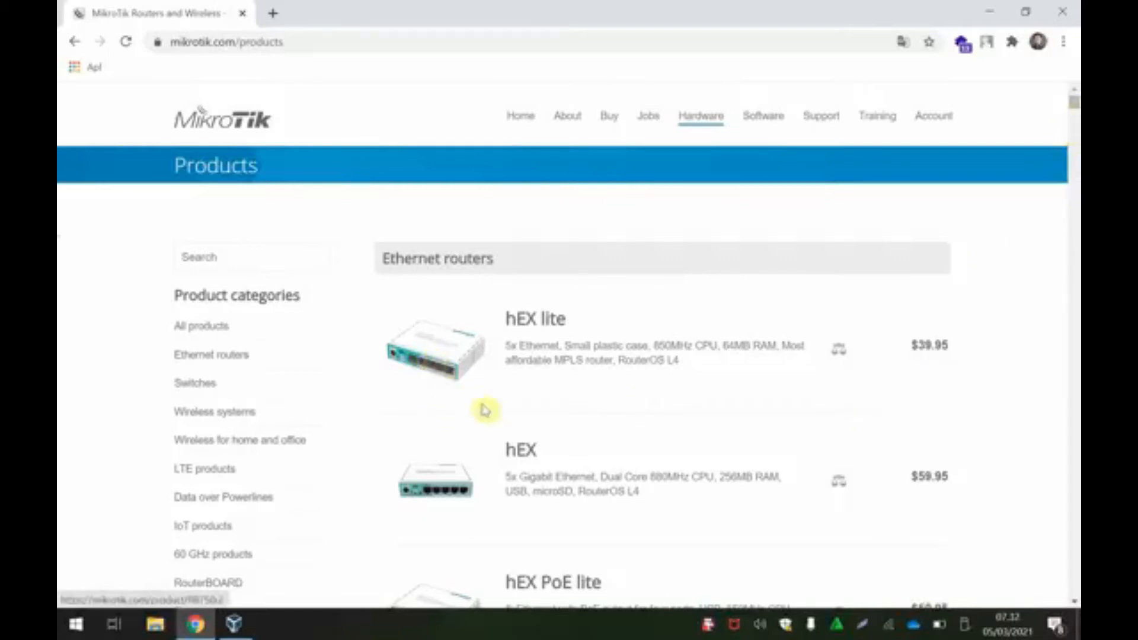
scroll(437, 488, "down", 5)
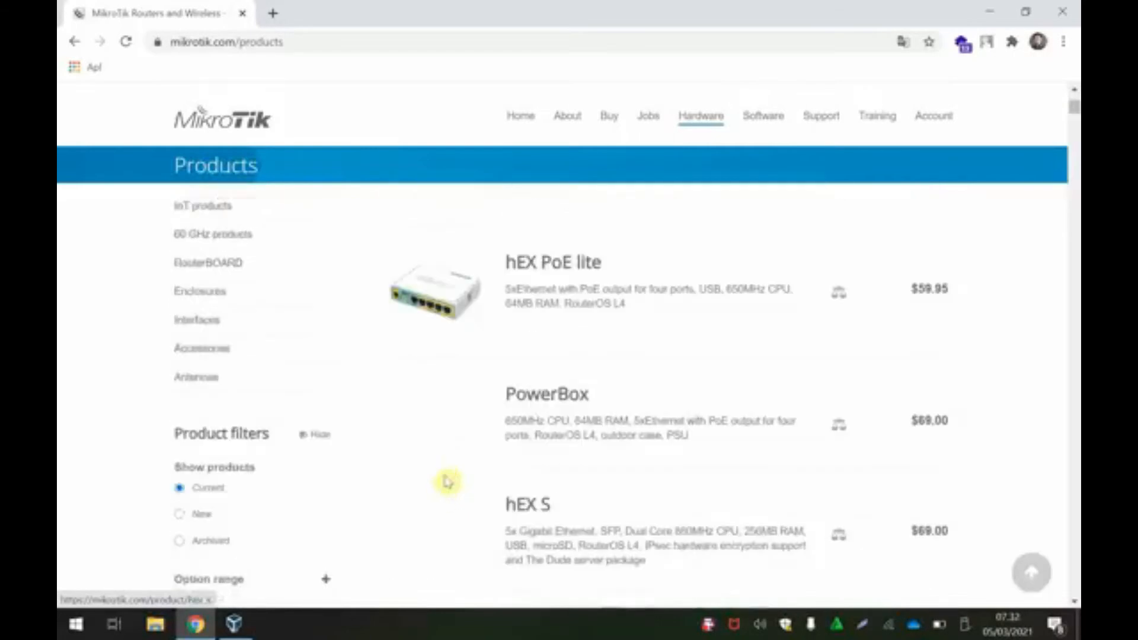
scroll(578, 475, "down", 3)
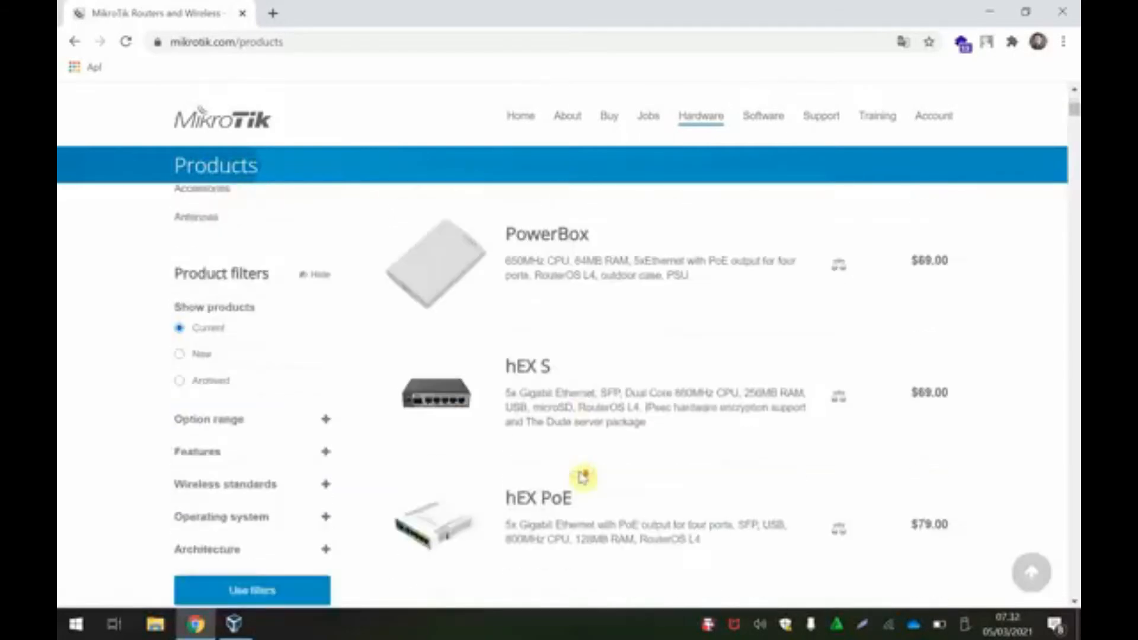
scroll(581, 477, "down", 4)
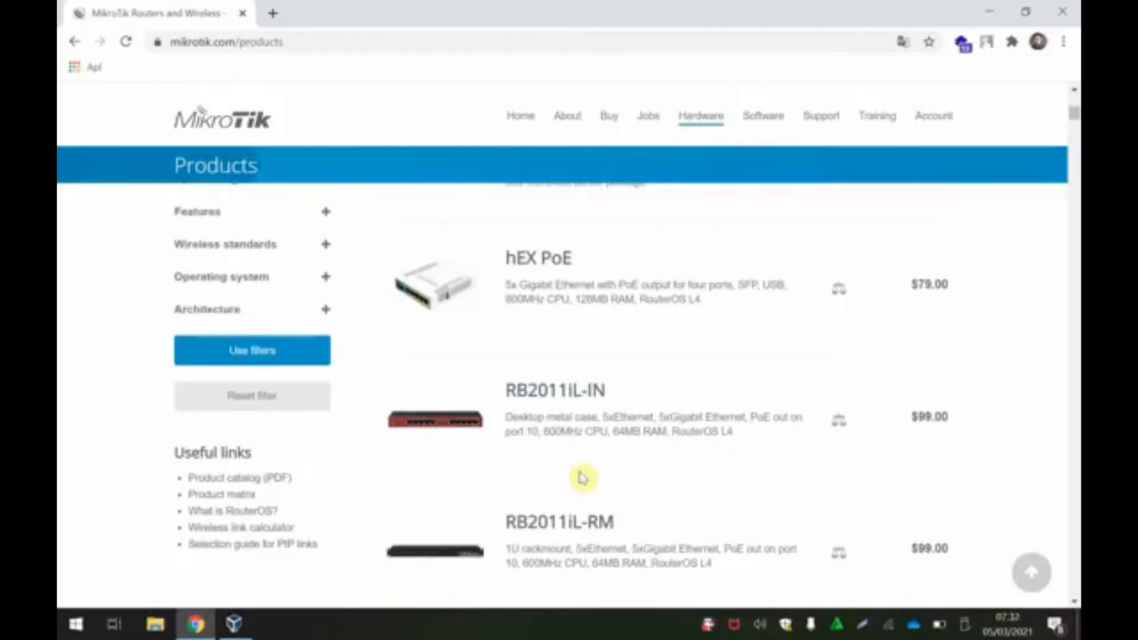
scroll(582, 477, "down", 4)
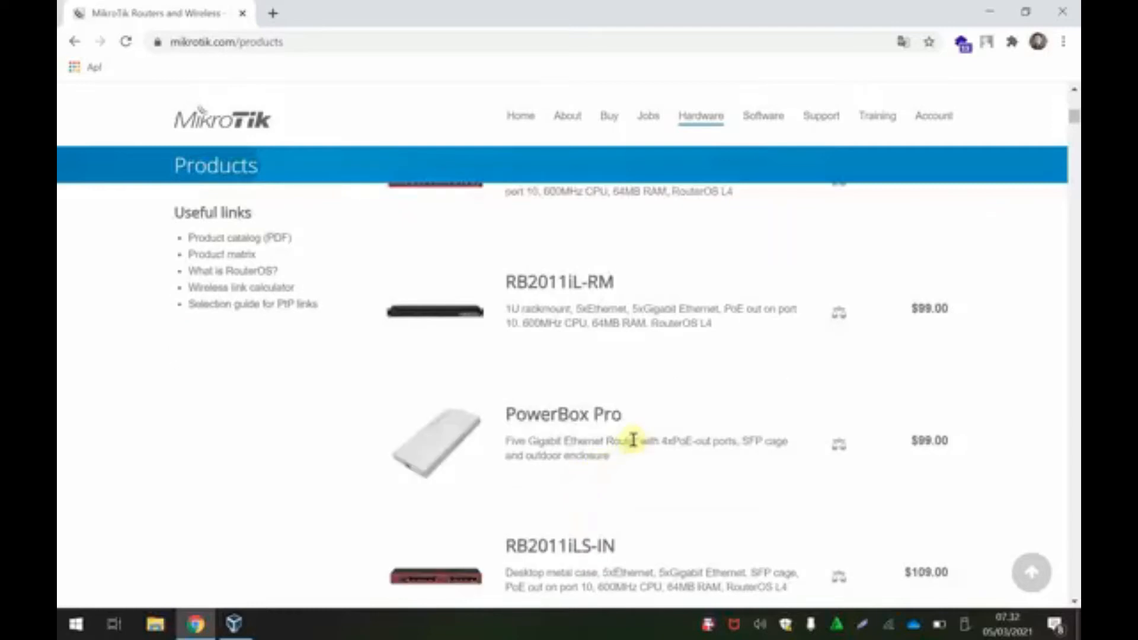
scroll(636, 442, "down", 4)
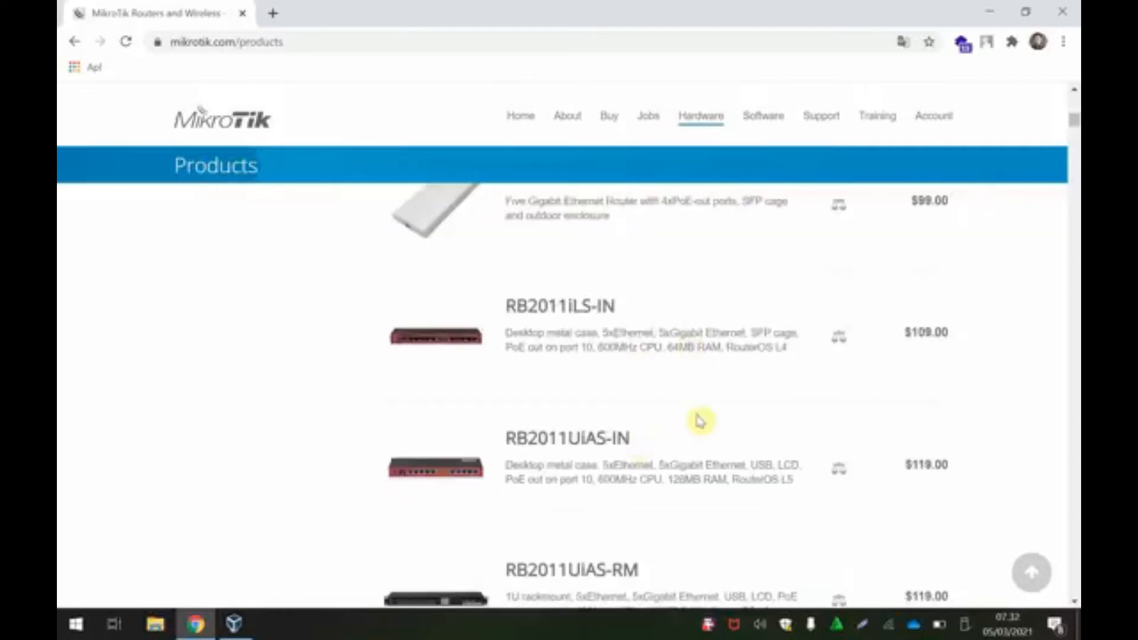
scroll(698, 430, "down", 3)
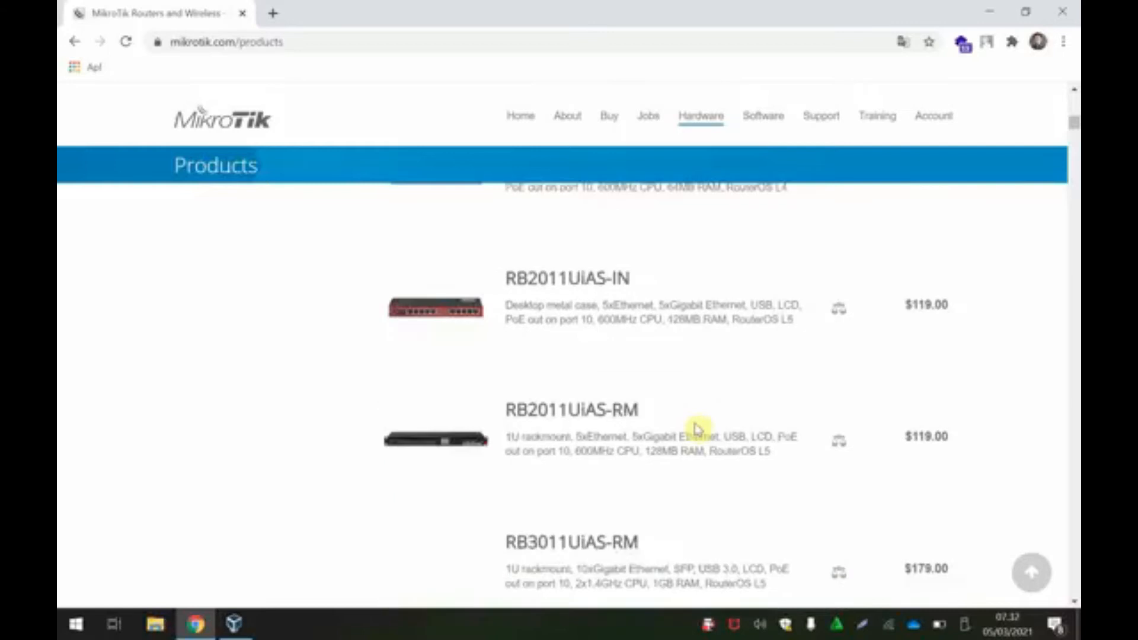
scroll(693, 431, "down", 3)
scroll(691, 431, "down", 3)
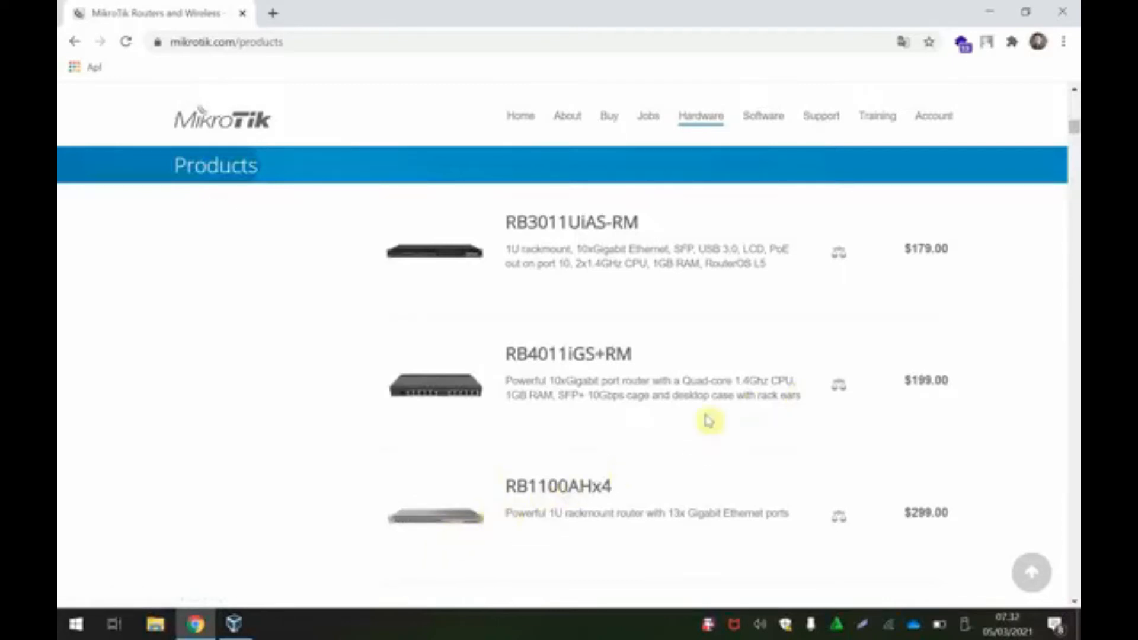
scroll(765, 445, "down", 5)
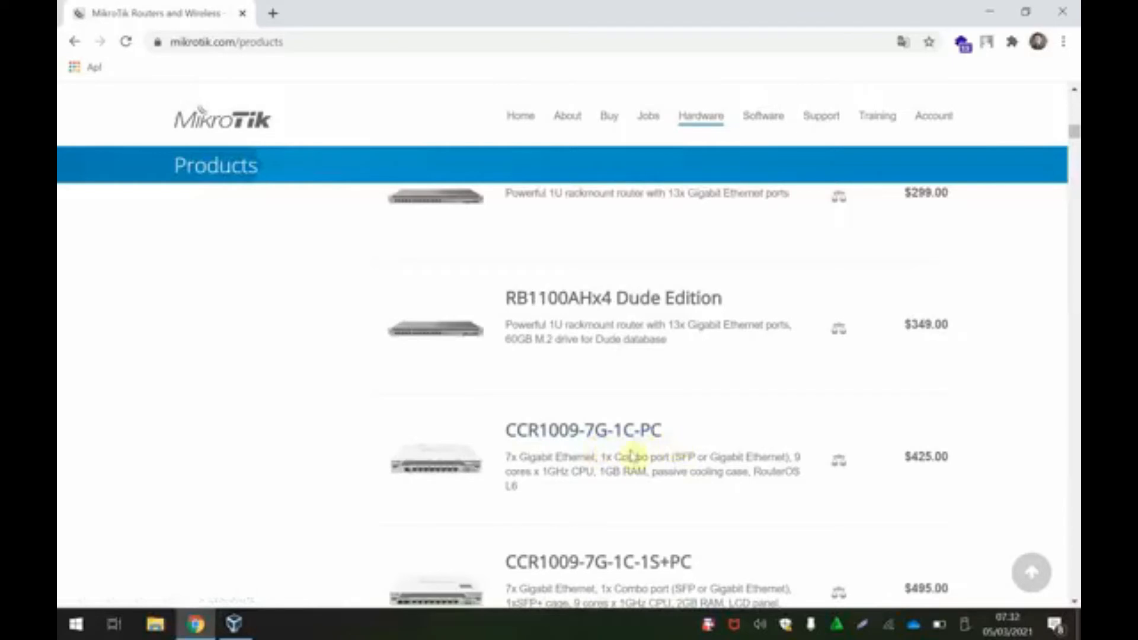
triple_click(508, 485)
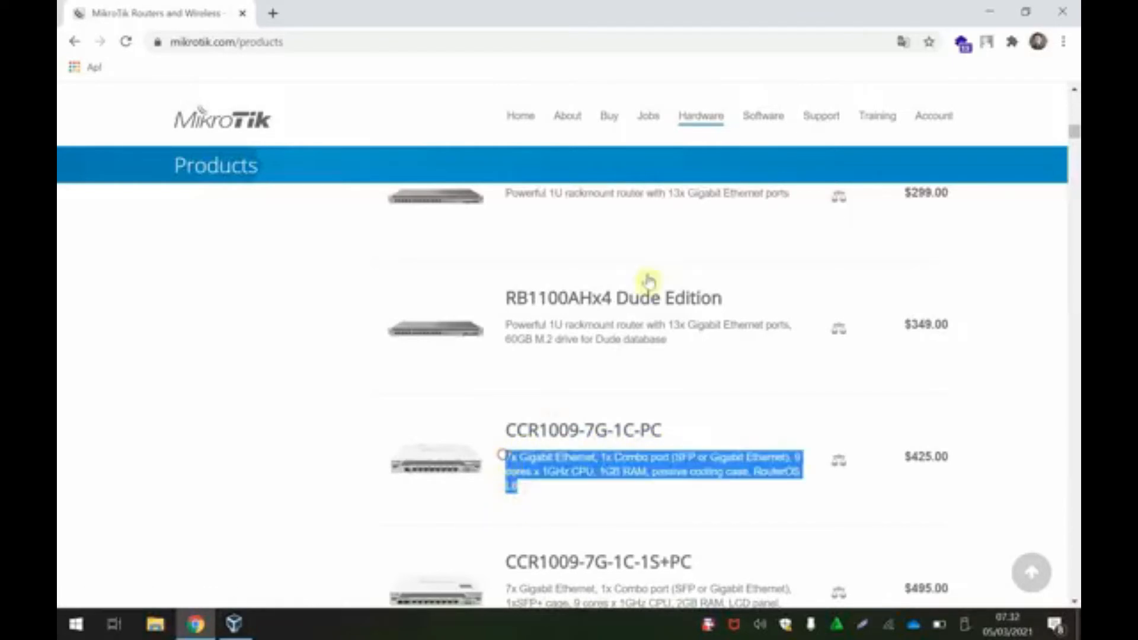
left_click_drag(1074, 125, 1073, 99)
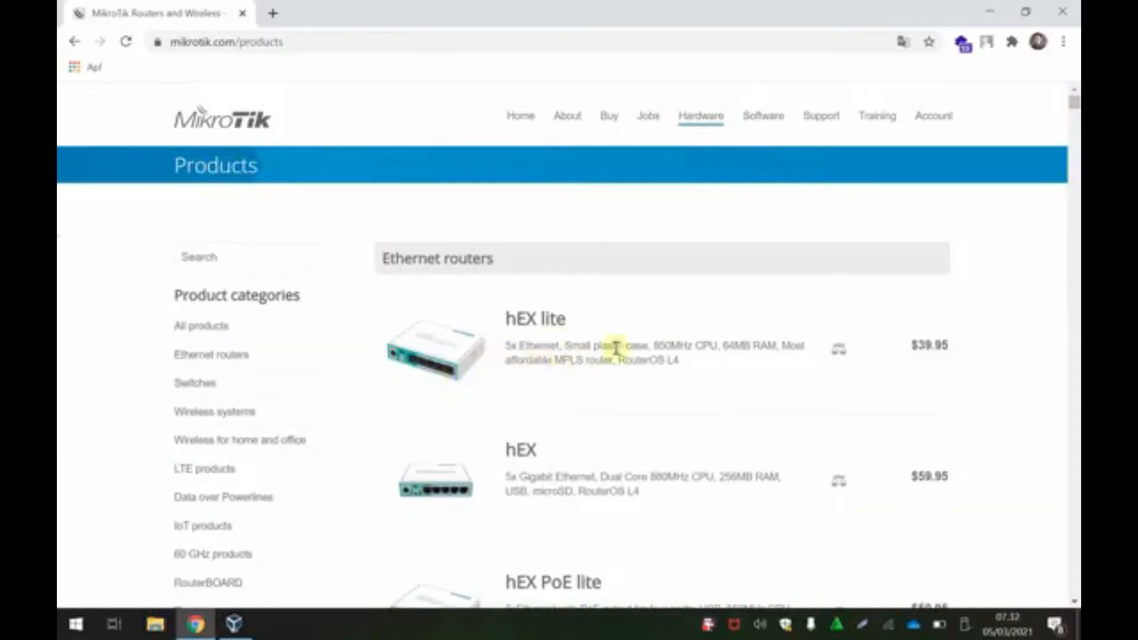
left_click_drag(653, 345, 714, 345)
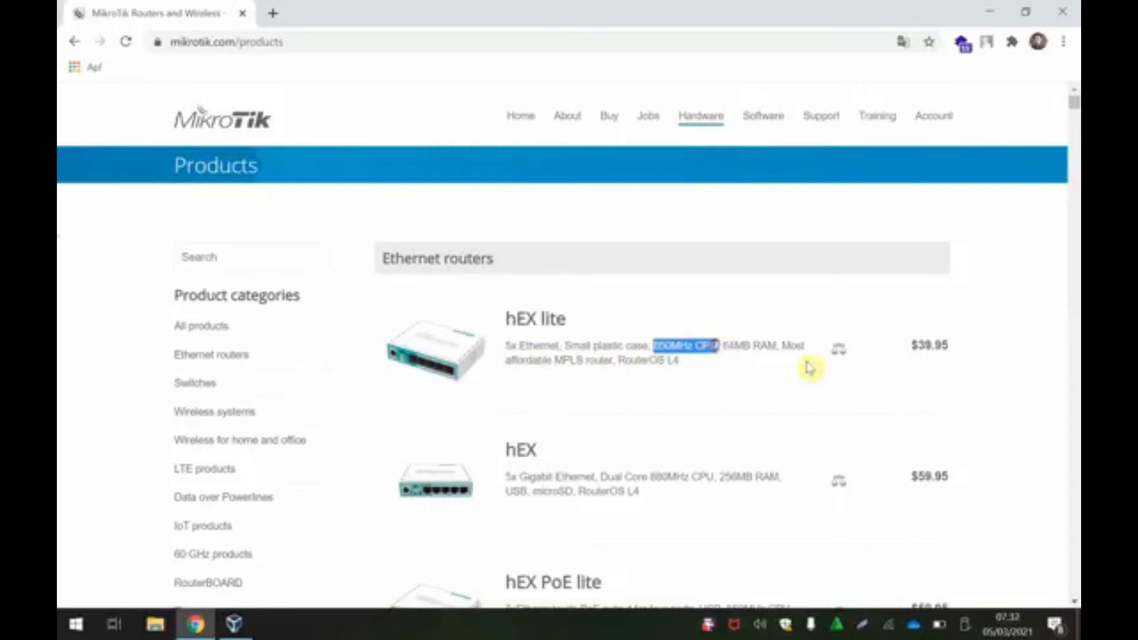
left_click_drag(1077, 108, 1077, 143)
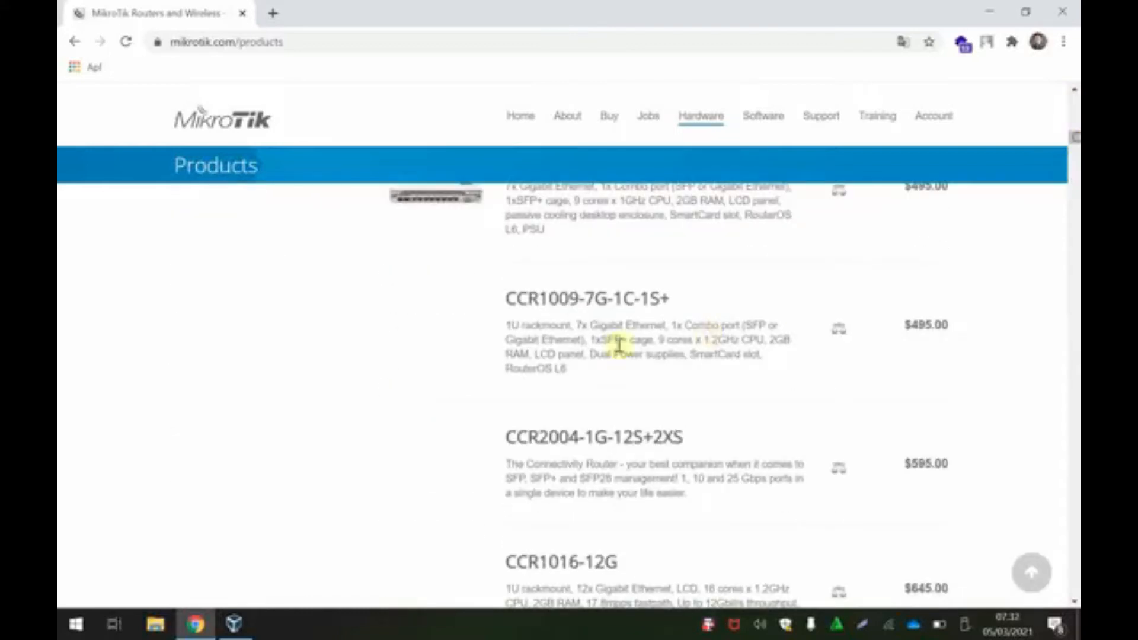
scroll(618, 344, "up", 7)
scroll(577, 427, "up", 4)
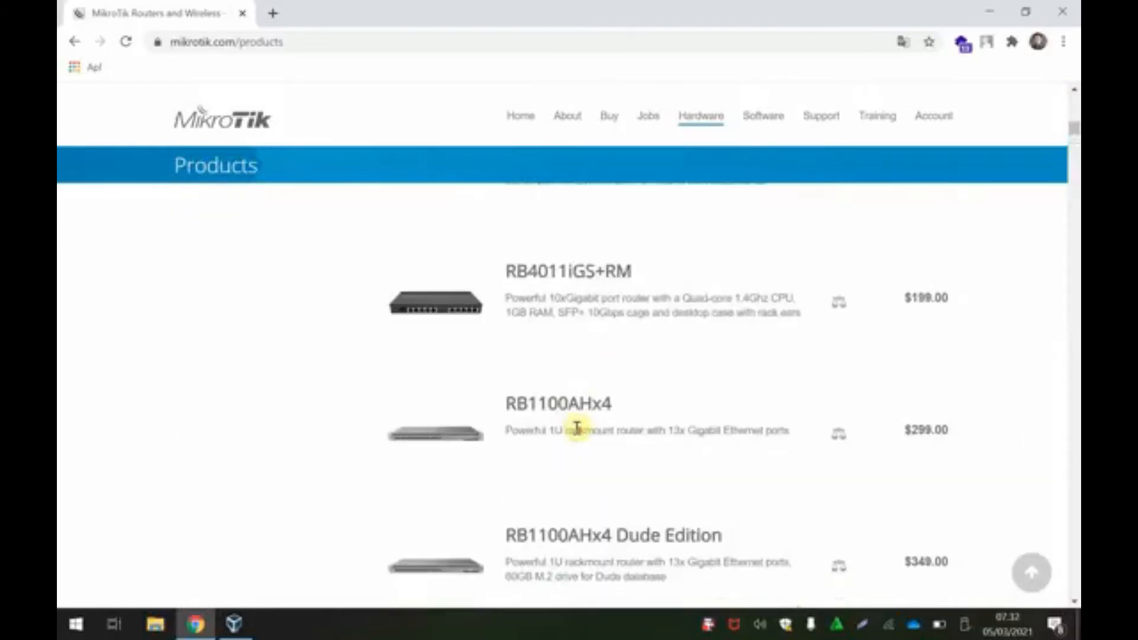
scroll(631, 462, "down", 4)
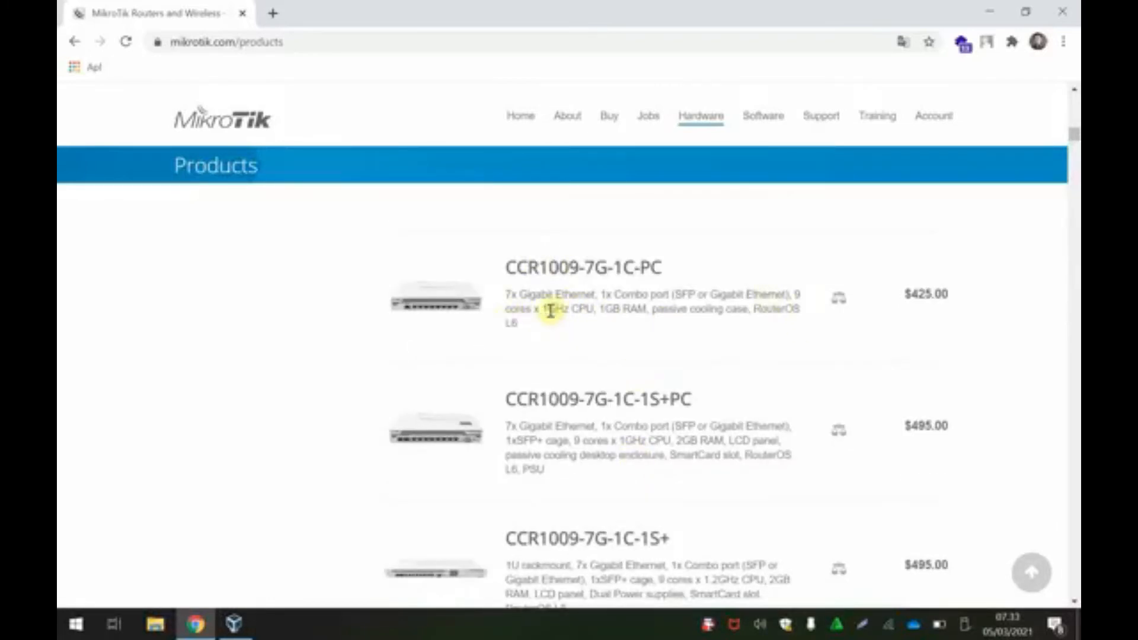
left_click_drag(542, 309, 563, 309)
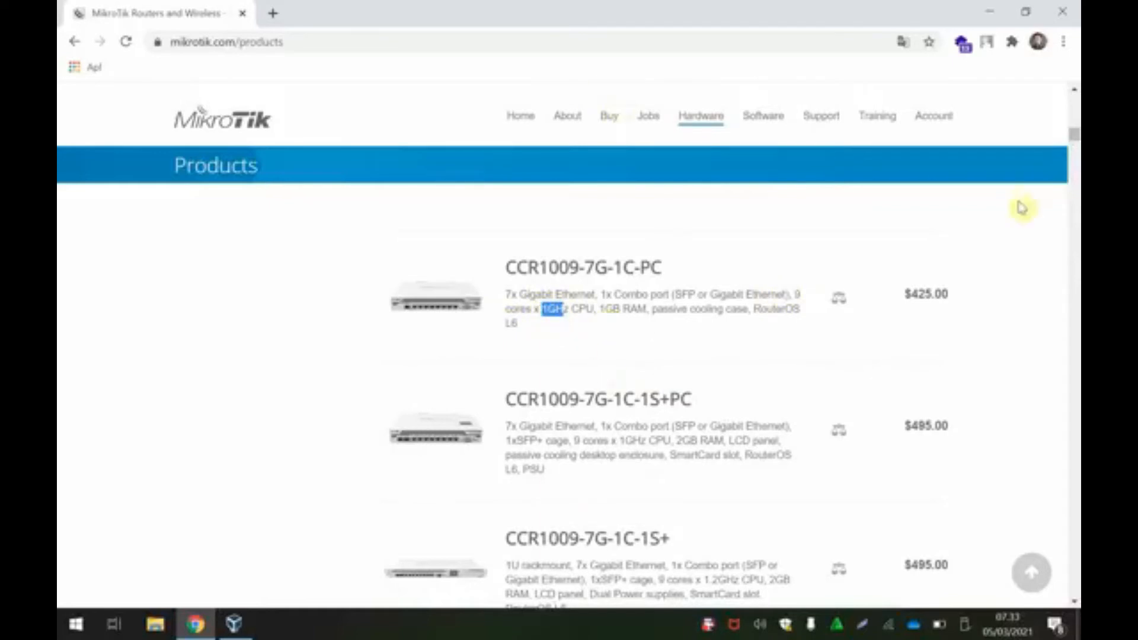
left_click_drag(1073, 136, 1073, 104)
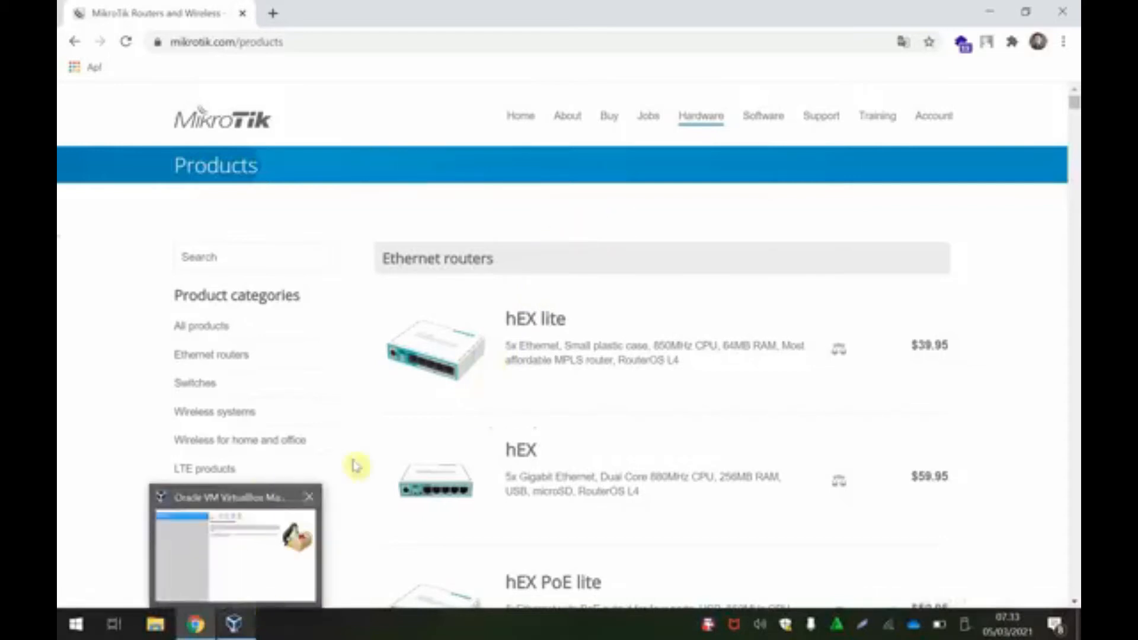
left_click(245, 633)
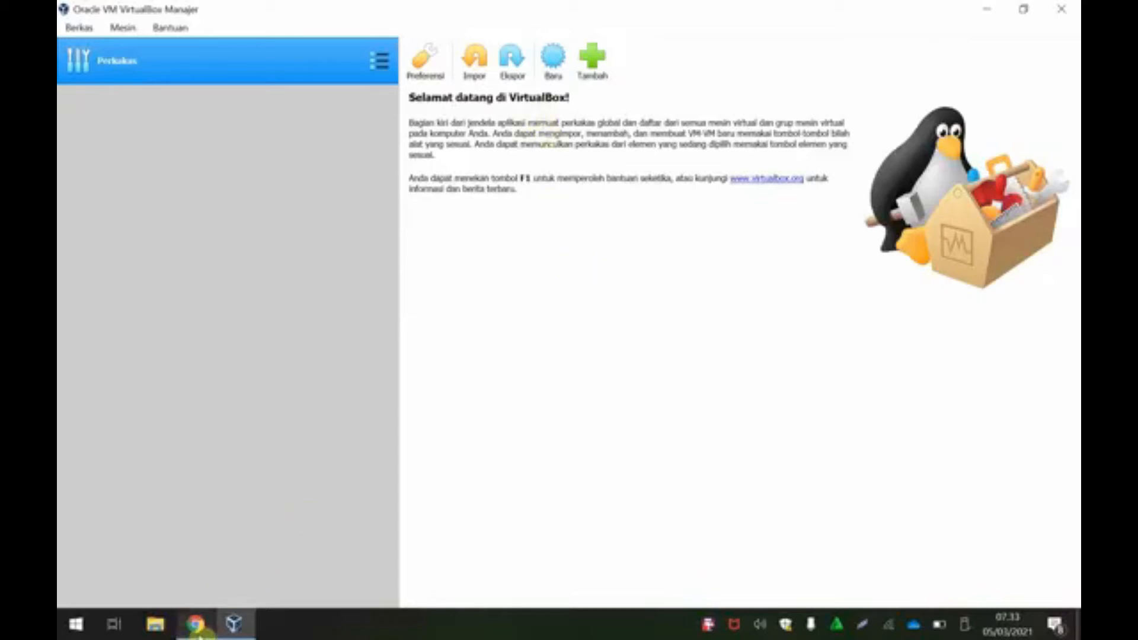
mouse_move(200, 637)
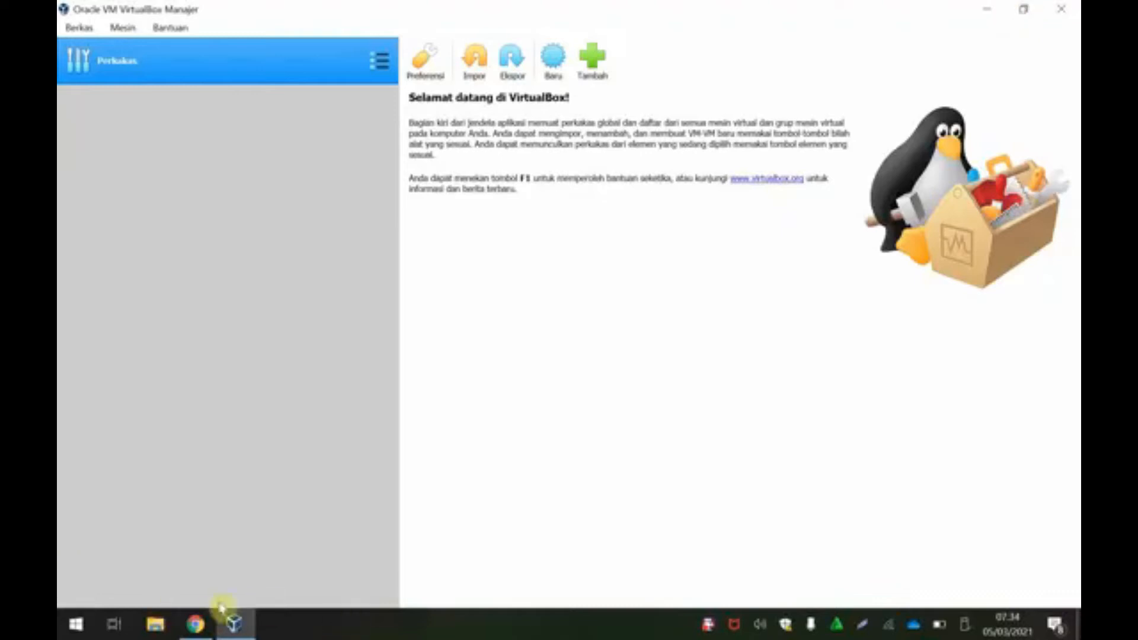
left_click(198, 623)
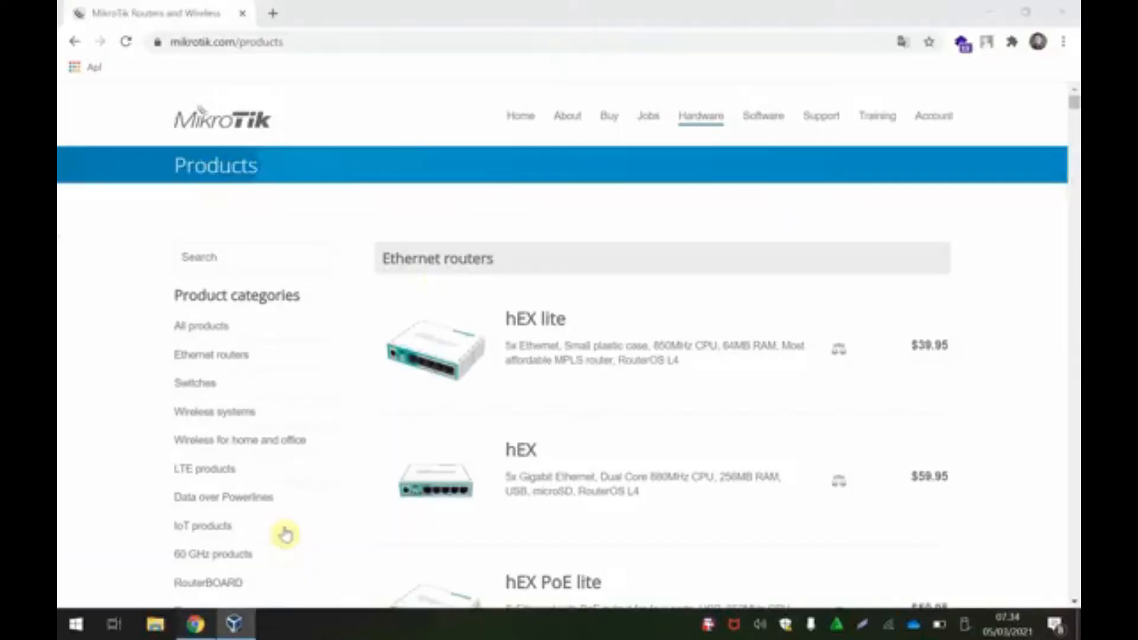
Step: Open the MikroTik Software Downloads page and highlight the RouterOS heading
left_click(767, 129)
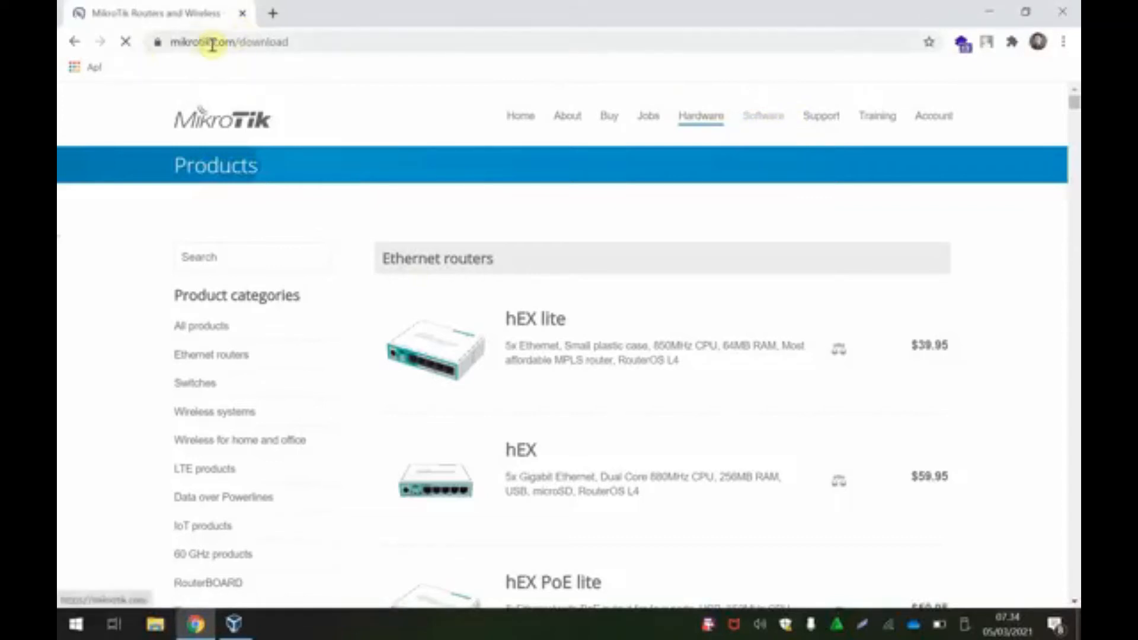
scroll(1032, 379, "down", 1)
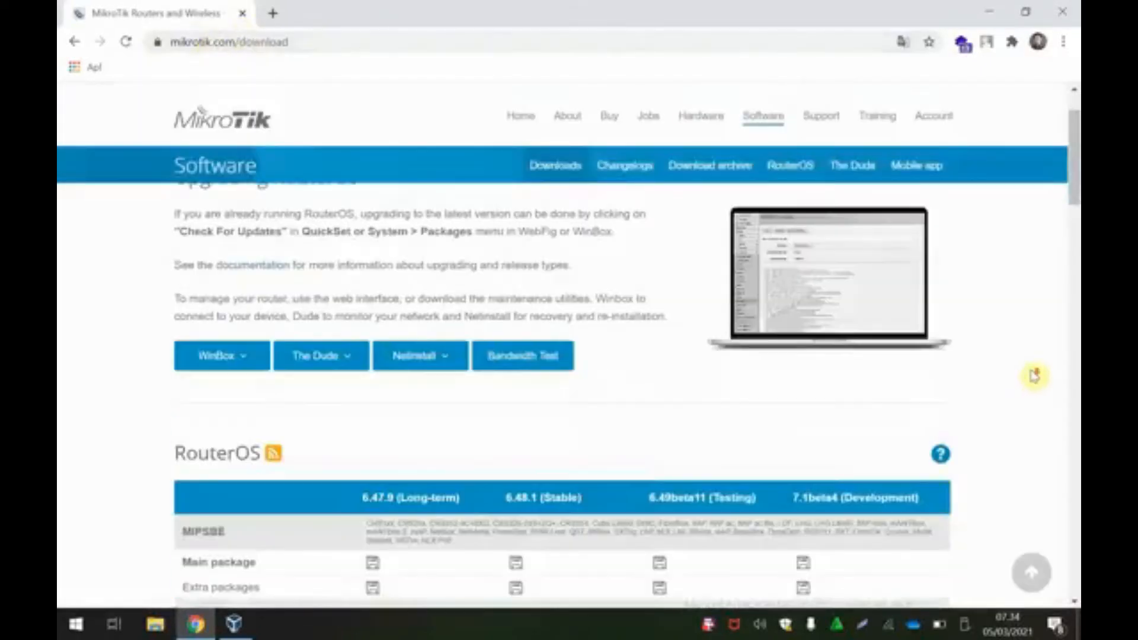
scroll(531, 415, "down", 2)
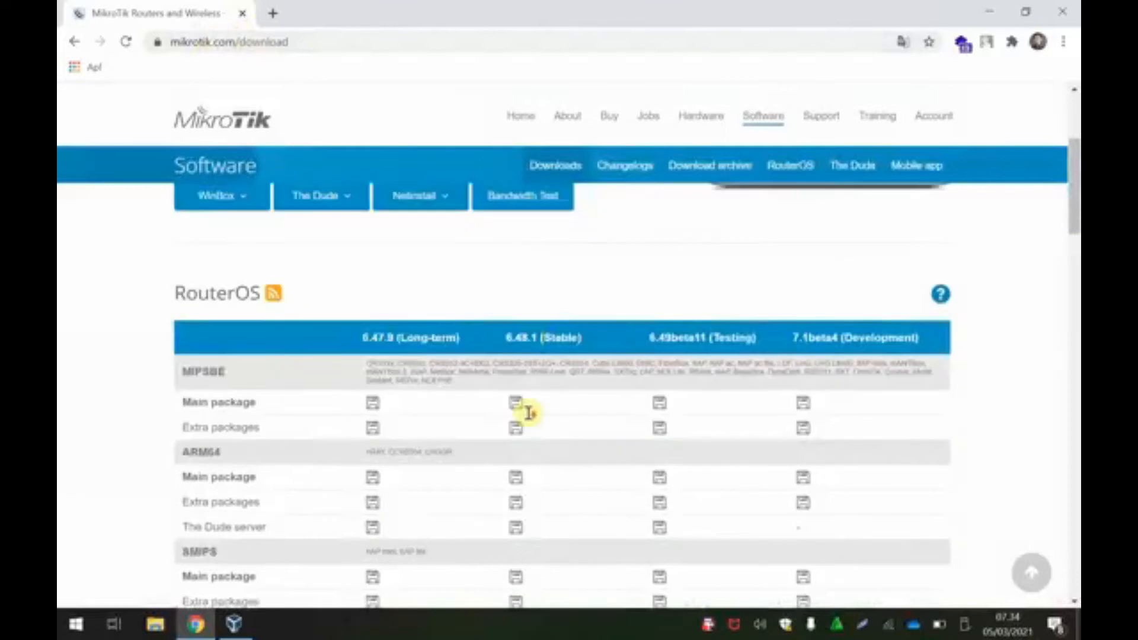
left_click_drag(171, 295, 272, 292)
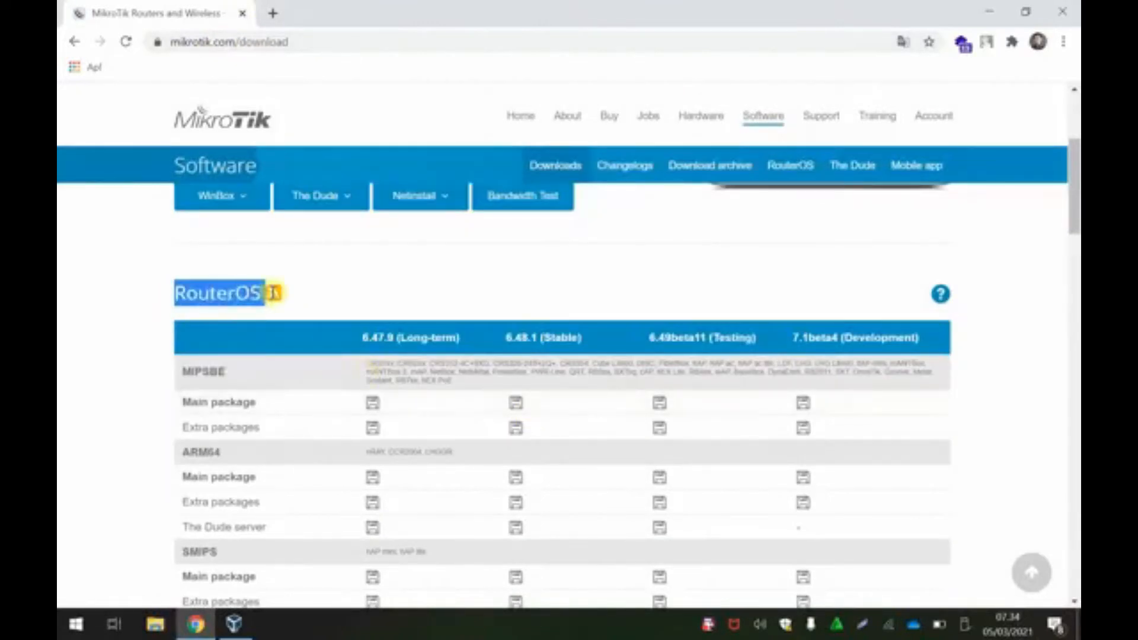
scroll(154, 394, "down", 1)
scroll(154, 394, "down", 1)
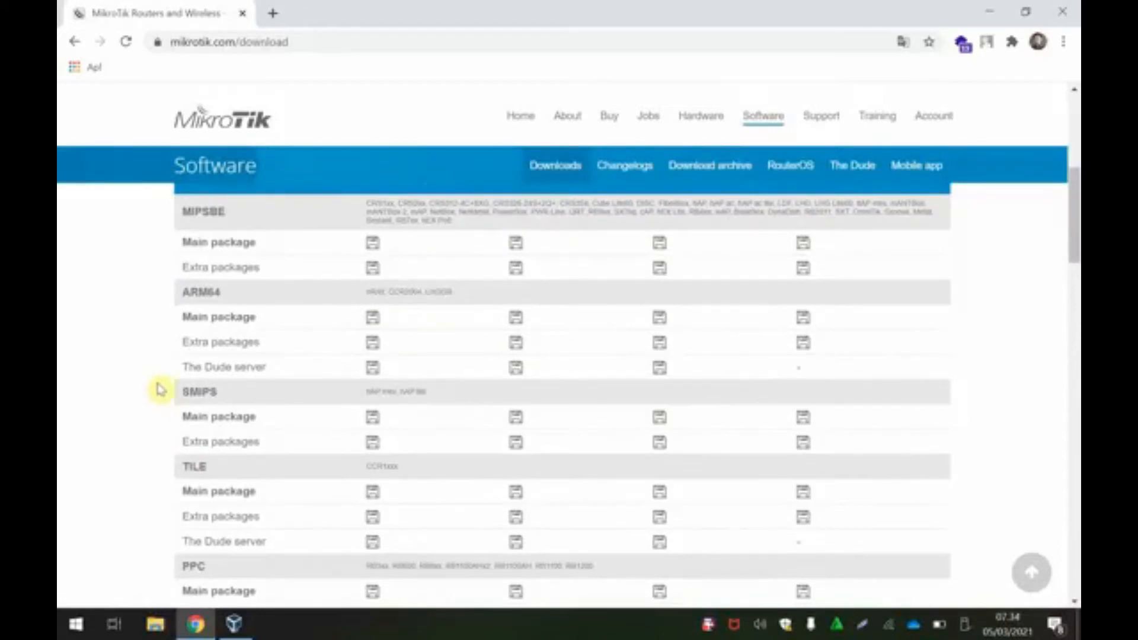
scroll(315, 415, "down", 3)
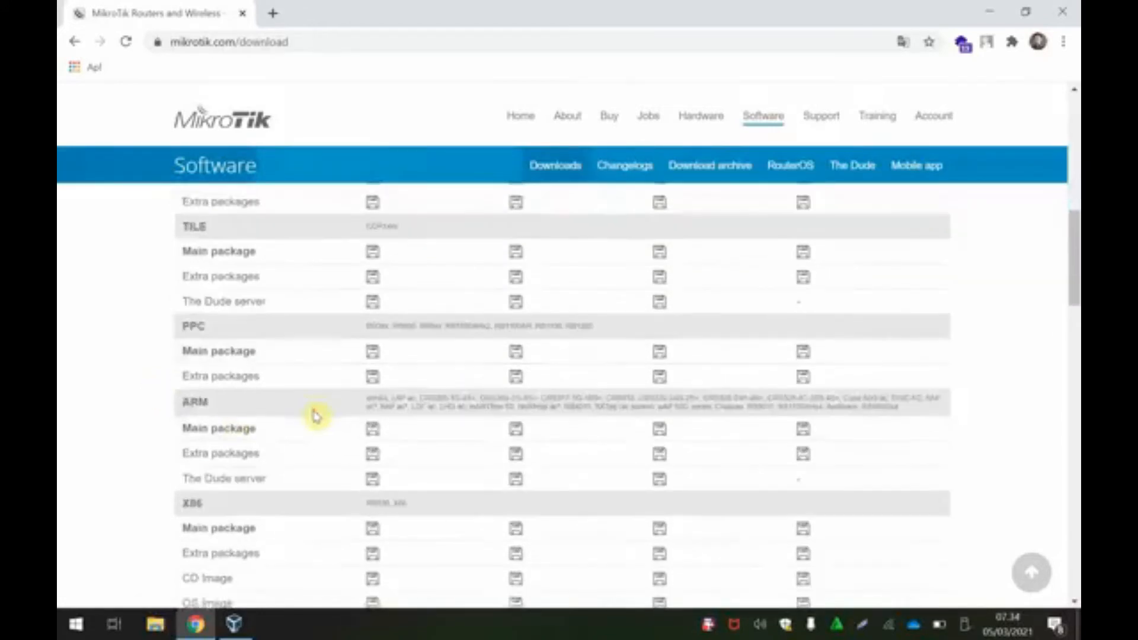
scroll(315, 415, "down", 3)
left_click_drag(181, 343, 216, 356)
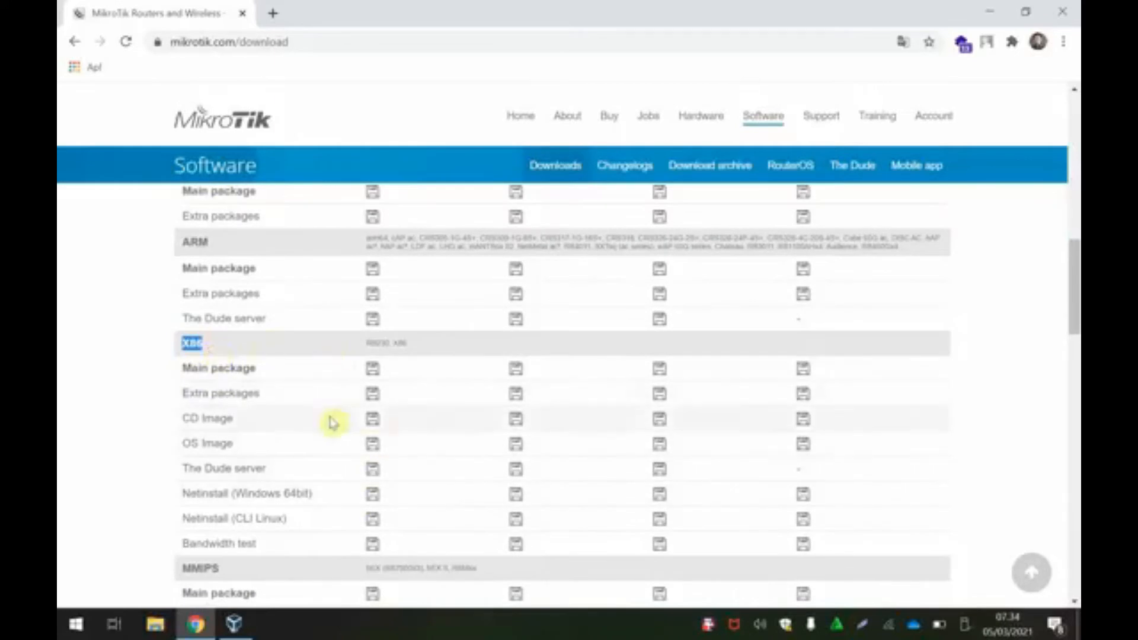
scroll(332, 424, "up", 7)
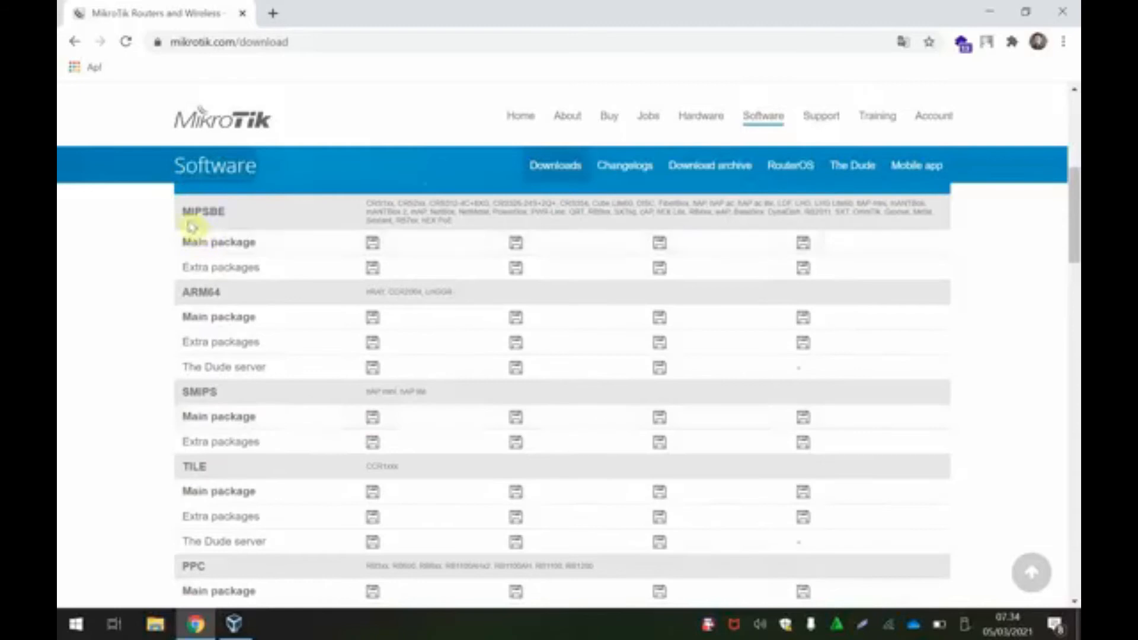
Step: Highlight the MIPSBE, SMIPS, TILE and X86 architecture headings, ending at X86
left_click_drag(180, 211, 230, 213)
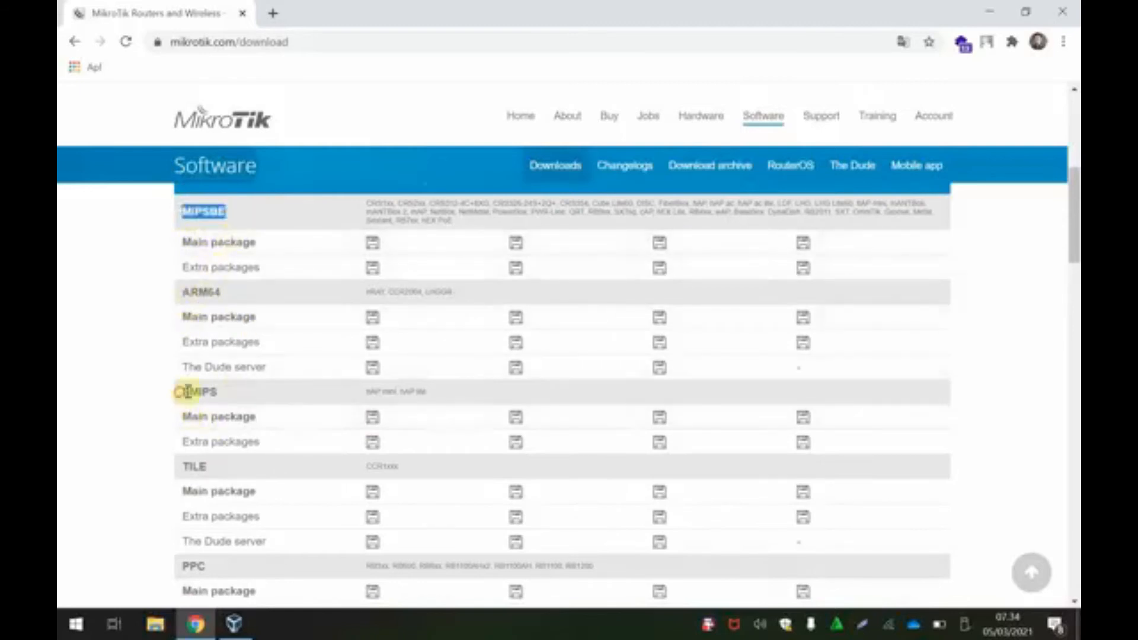
left_click_drag(181, 391, 226, 390)
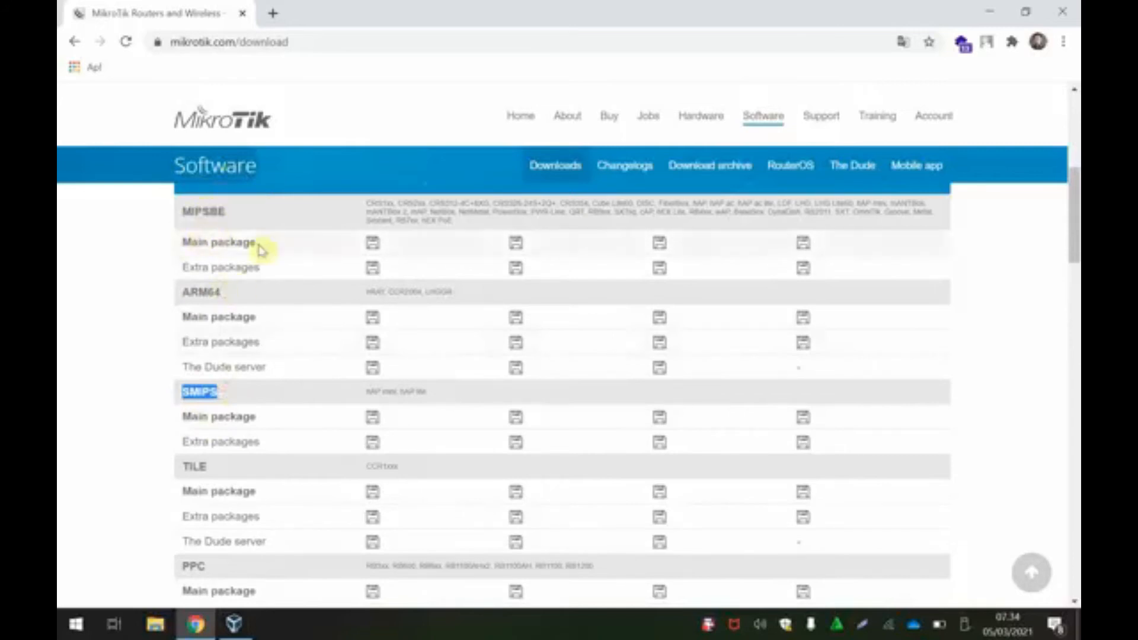
left_click_drag(185, 465, 207, 466)
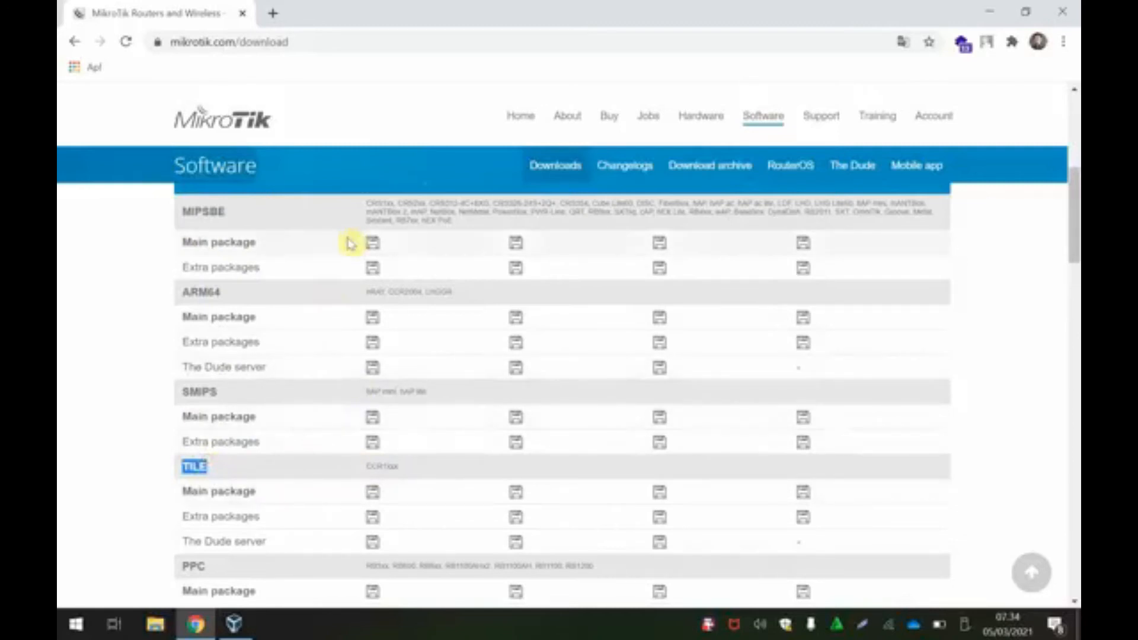
left_click(115, 451)
scroll(155, 490, "down", 4)
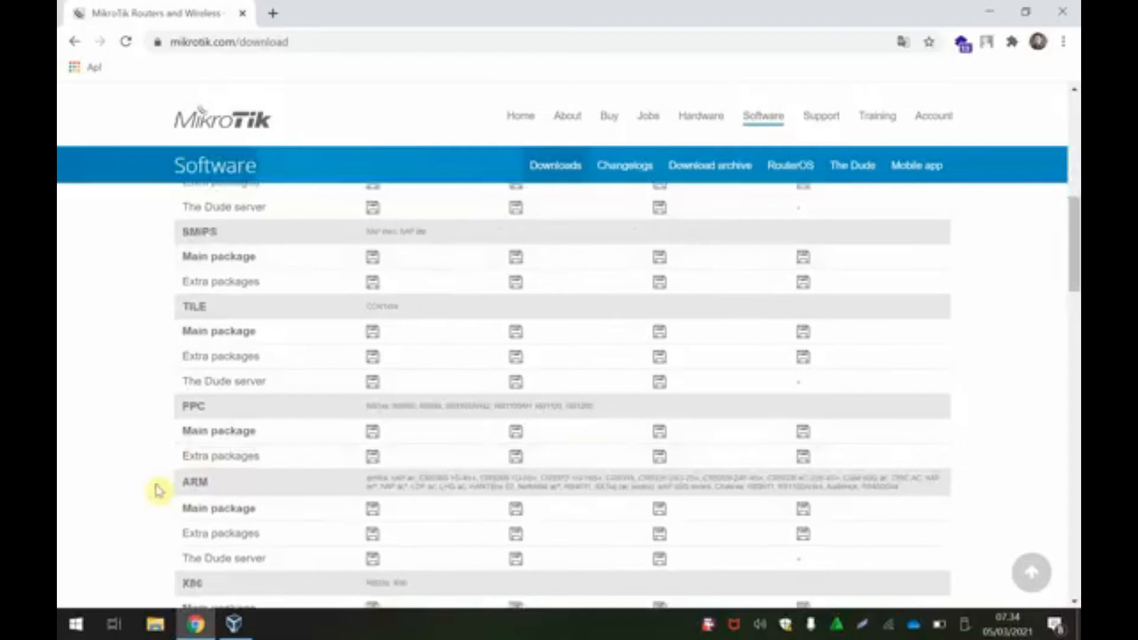
scroll(158, 490, "down", 3)
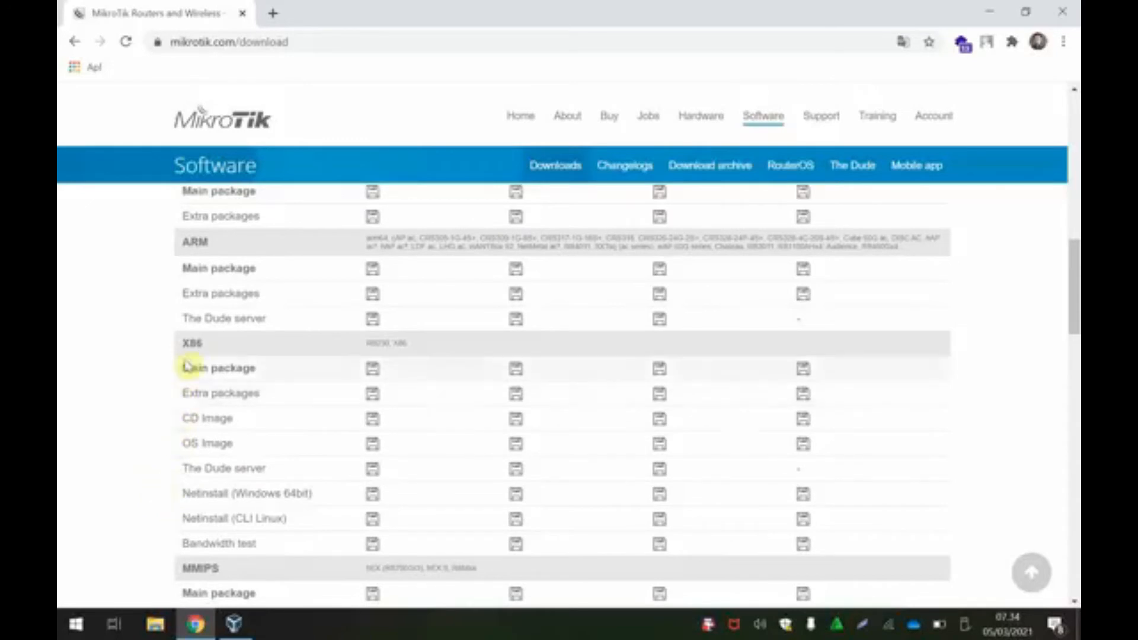
left_click_drag(178, 342, 205, 354)
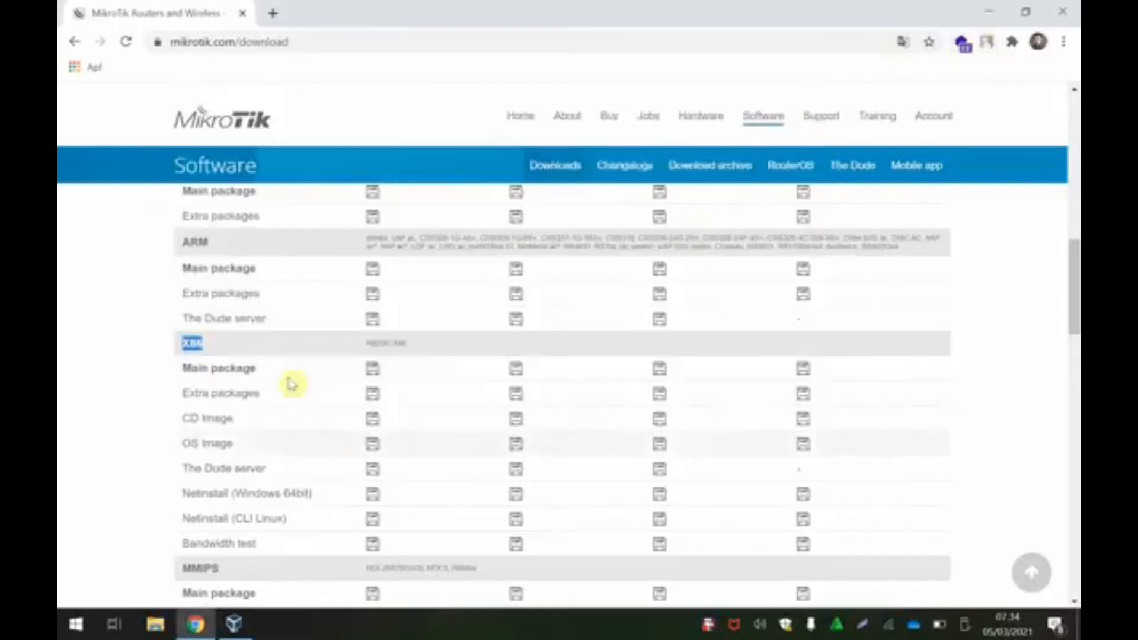
Step: Clear the X86 highlight and switch to the VirtualBox Manager window
left_click(134, 411)
scroll(320, 406, "down", 1)
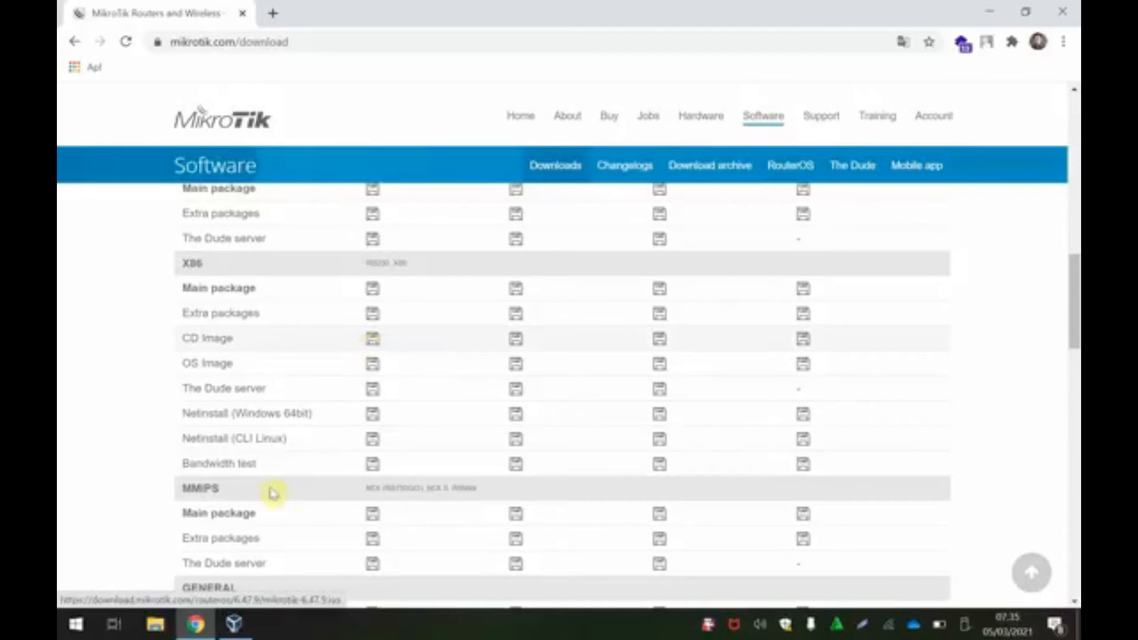
mouse_move(239, 634)
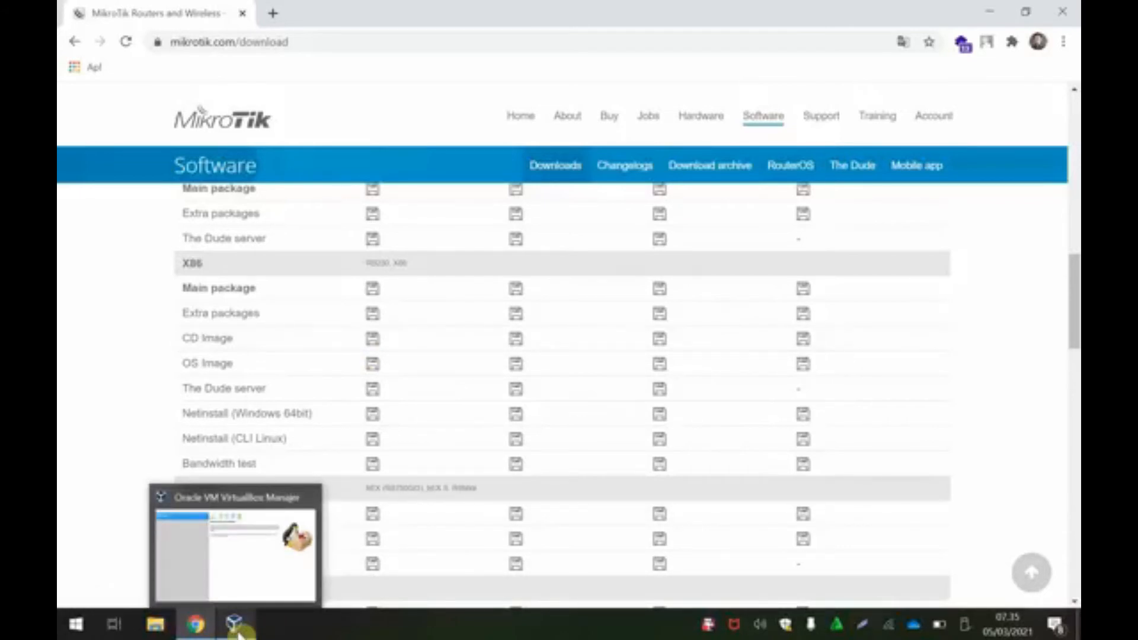
left_click(239, 634)
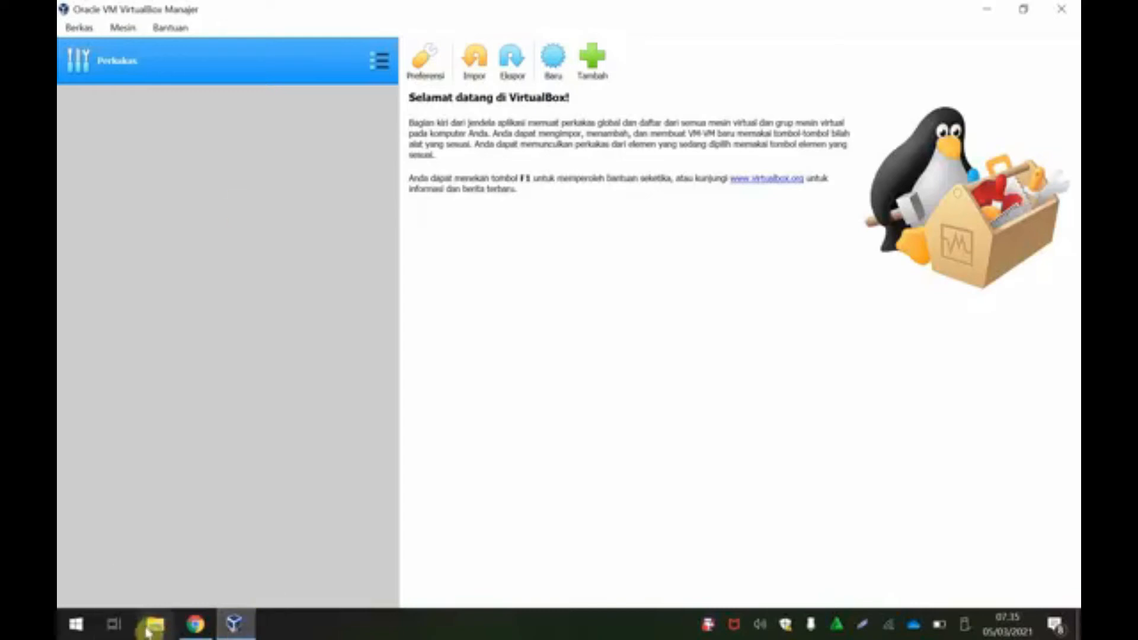
Step: Select the downloaded mikrotik-6.47.9 disc image in File Explorer's Downloads folder
left_click(195, 624)
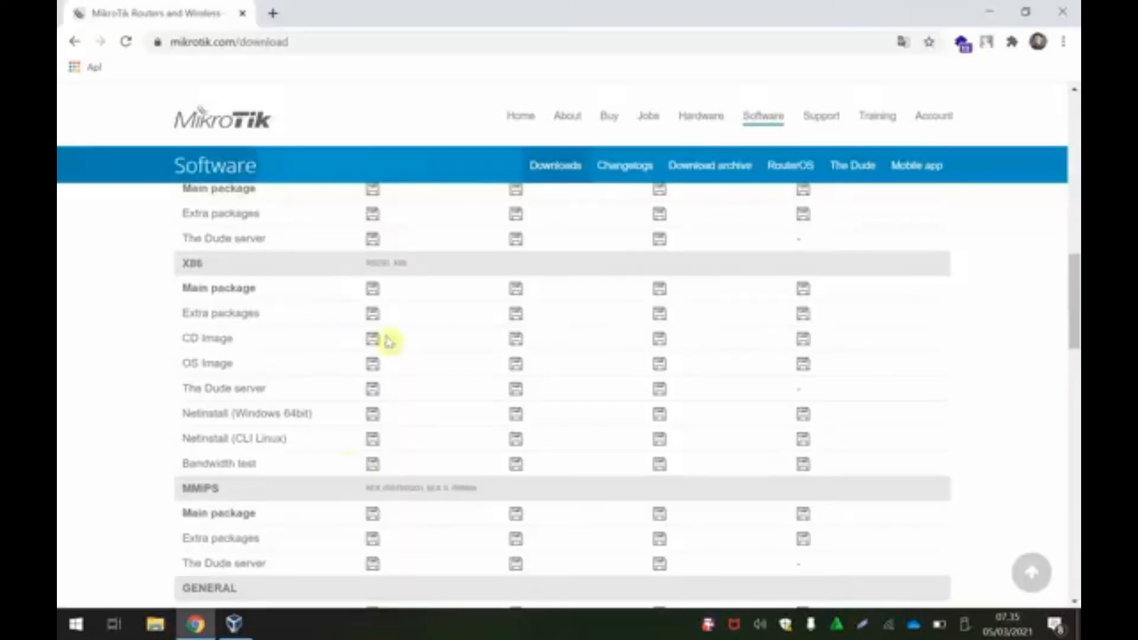
key("super+e")
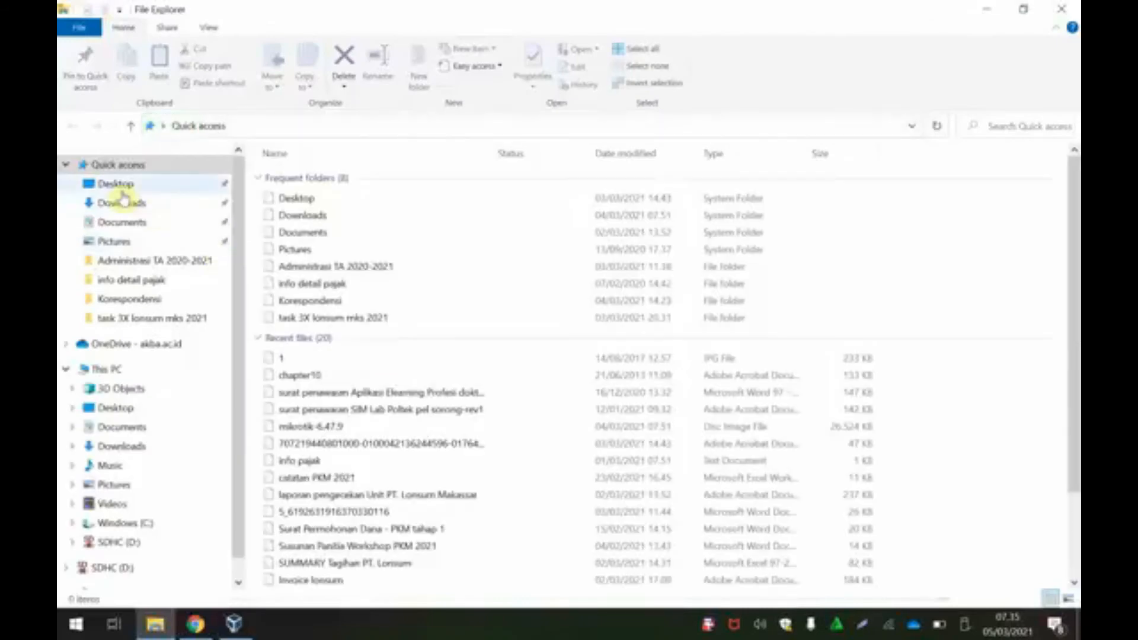
left_click(126, 203)
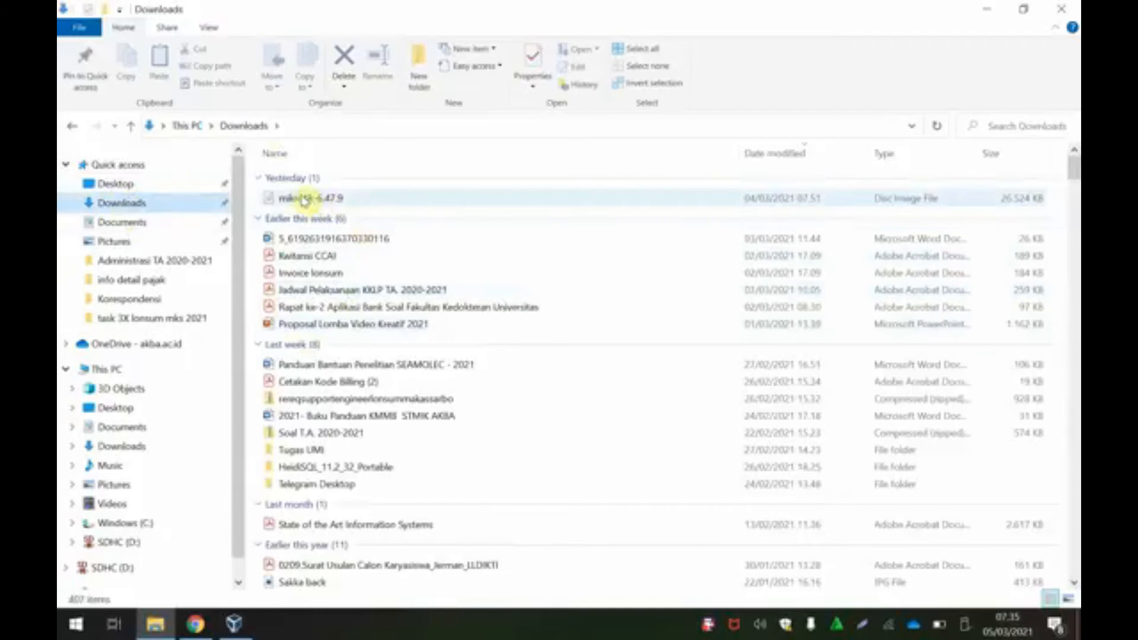
left_click(302, 198)
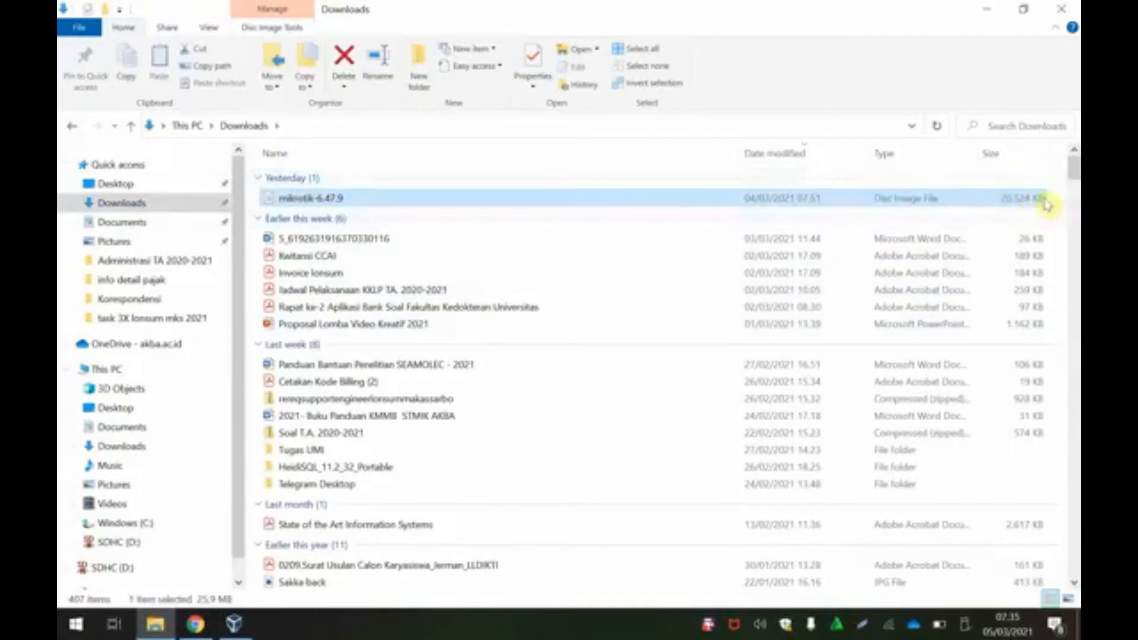
Step: Review the RouterOS versions table, from 6.47.9 Long-term to 7.1beta4 Development
left_click(984, 13)
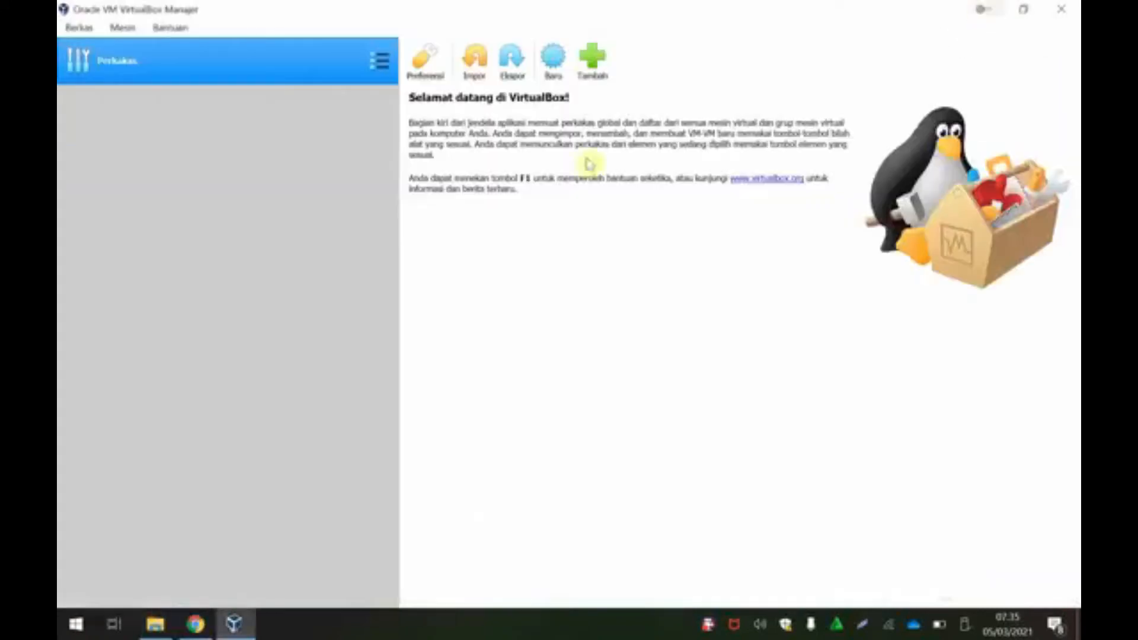
left_click(193, 626)
scroll(371, 373, "up", 15)
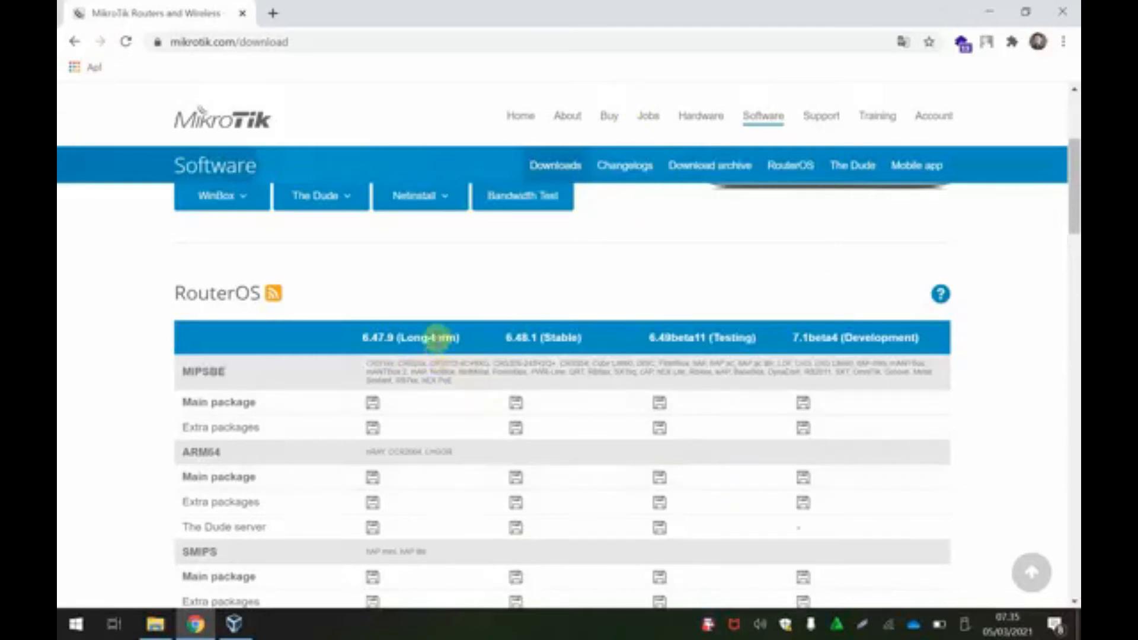
scroll(438, 338, "down", 1)
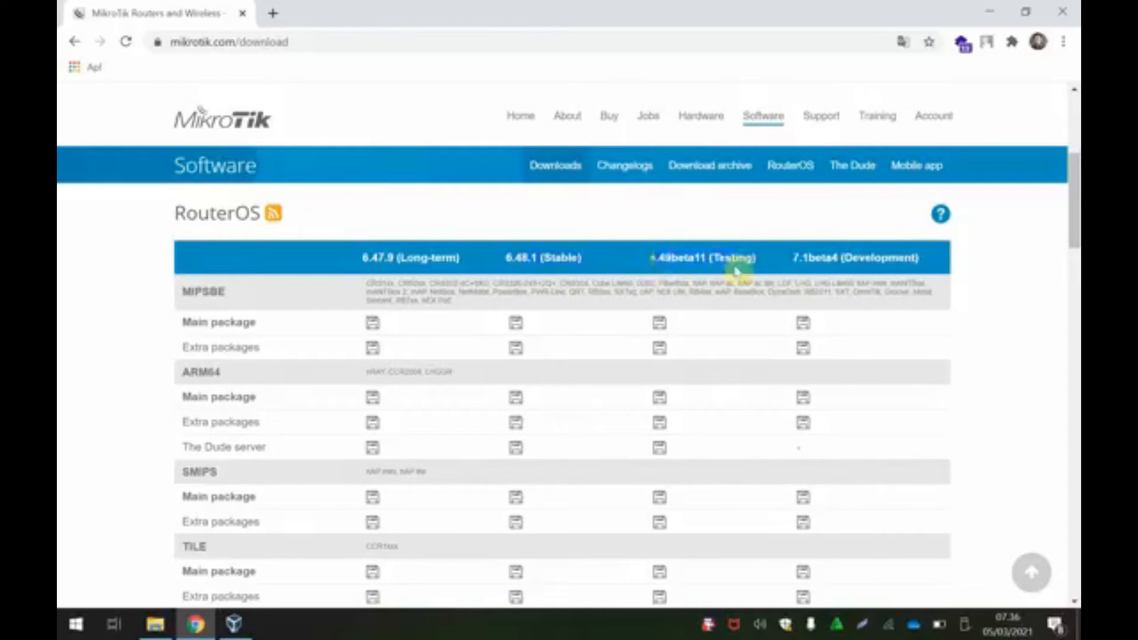
left_click_drag(929, 272, 955, 274)
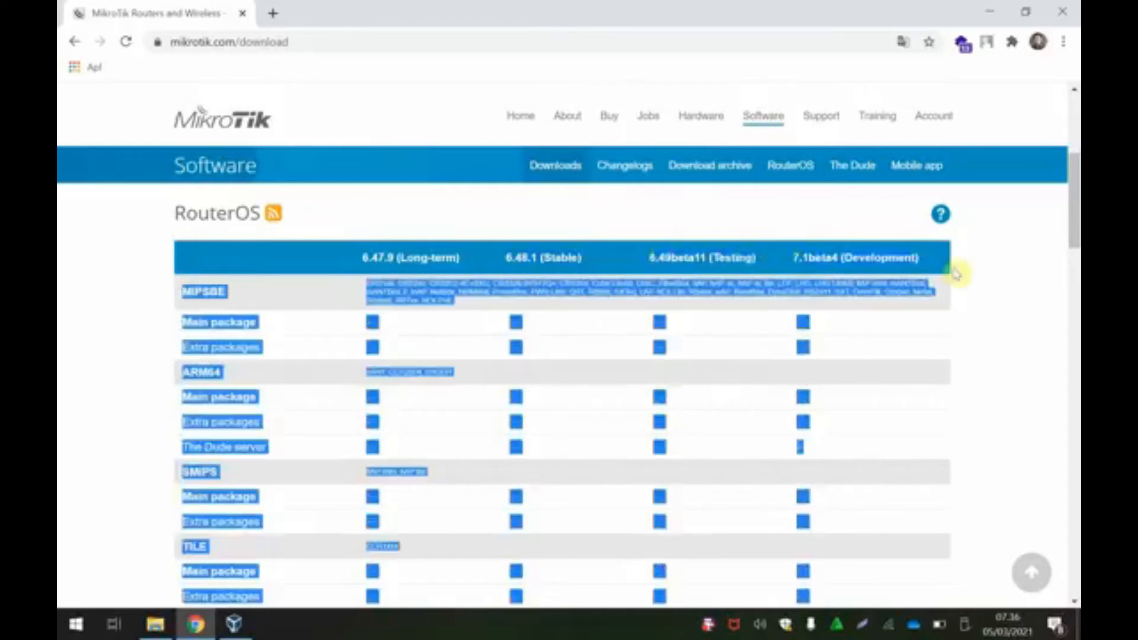
left_click(110, 392)
scroll(129, 422, "down", 4)
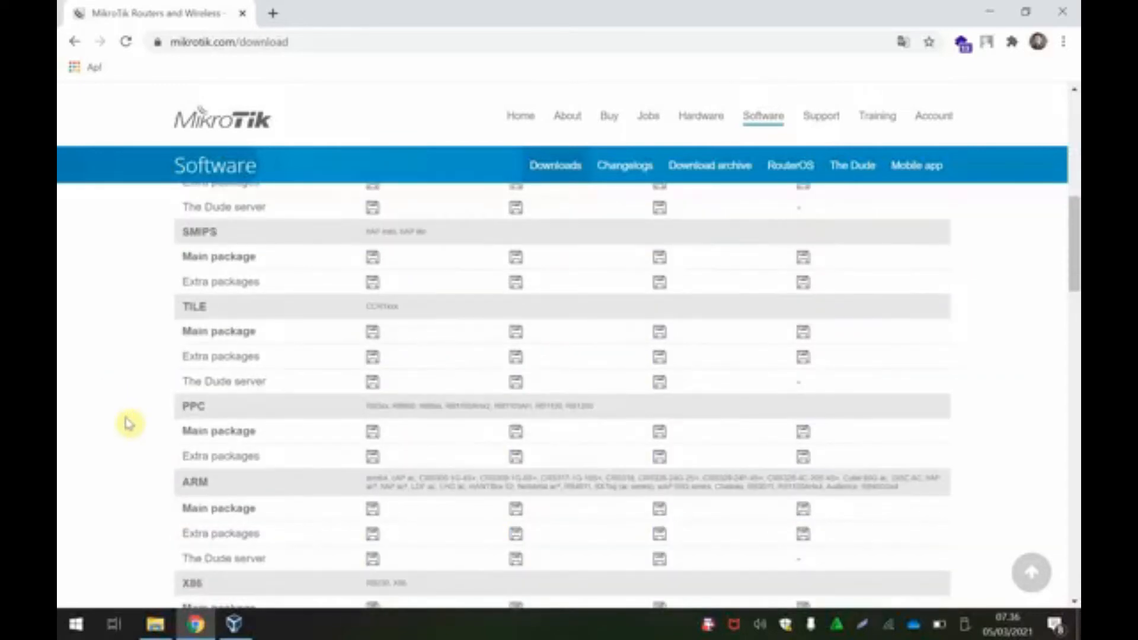
left_click_drag(1075, 277, 1076, 189)
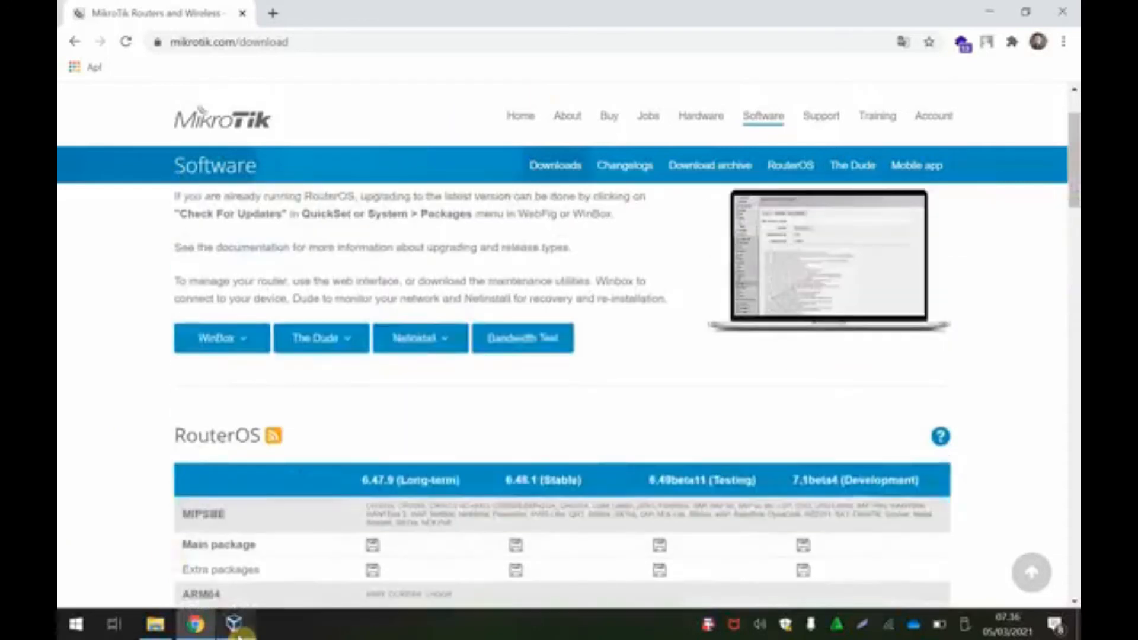
Step: Start a new VM named 'mikrotik' with Type Other and Version Other/Unknown
left_click(237, 629)
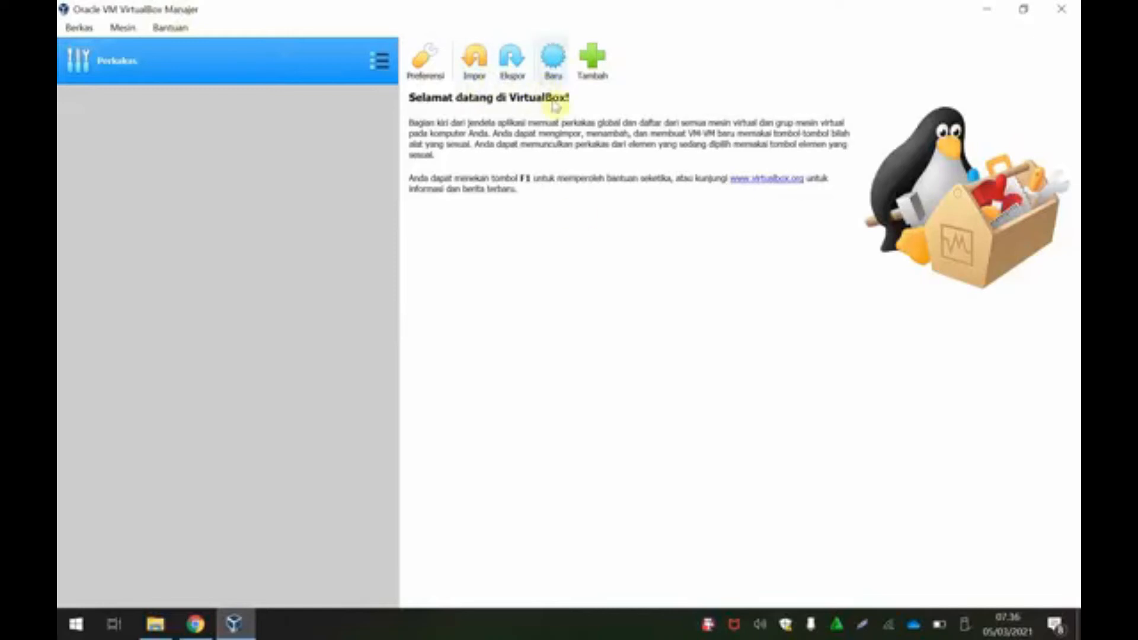
left_click(556, 66)
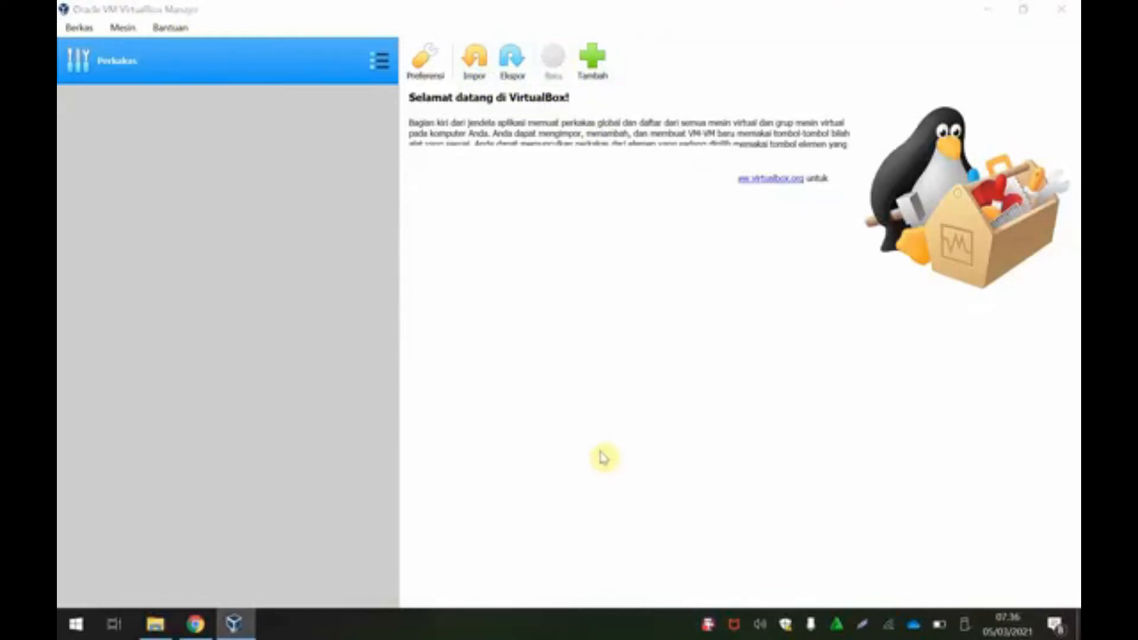
left_click_drag(590, 169, 605, 127)
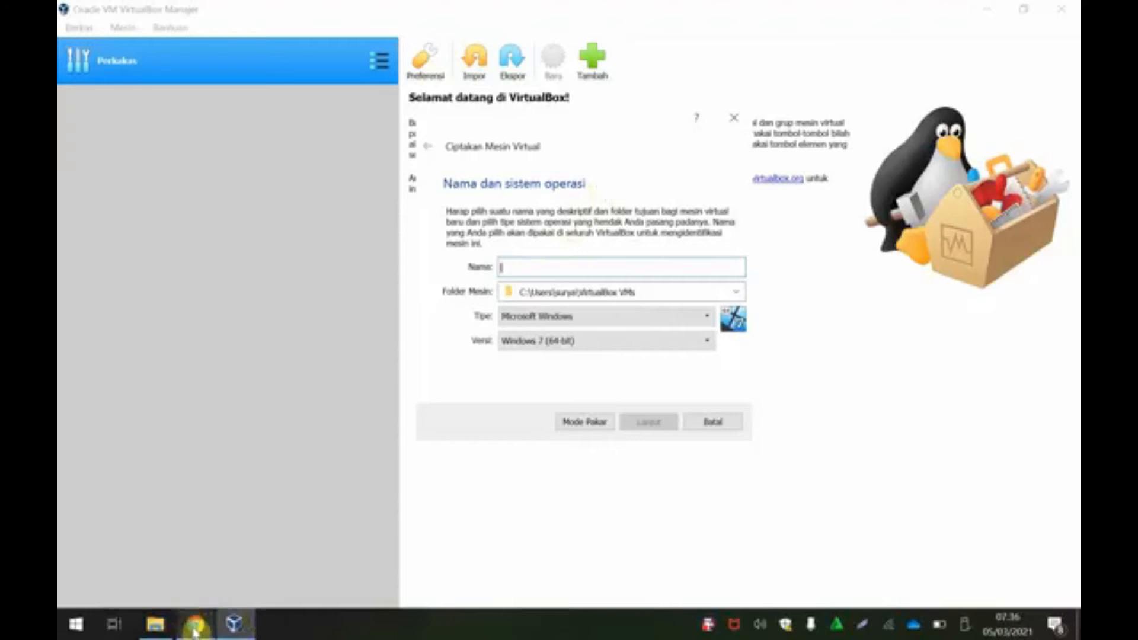
mouse_move(194, 632)
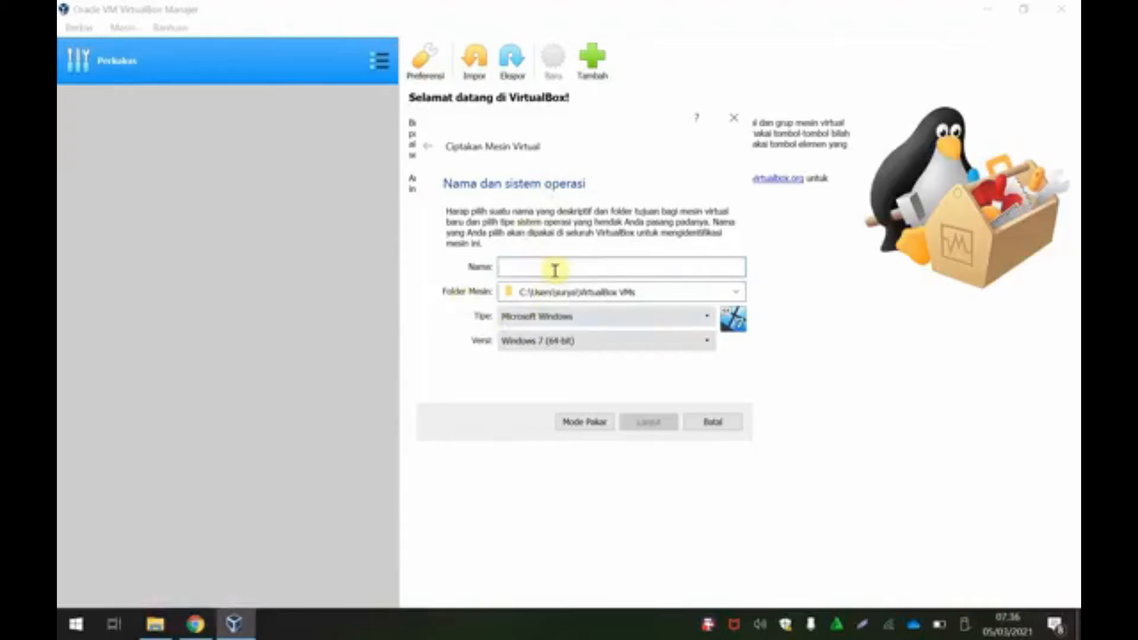
type("mikrotik")
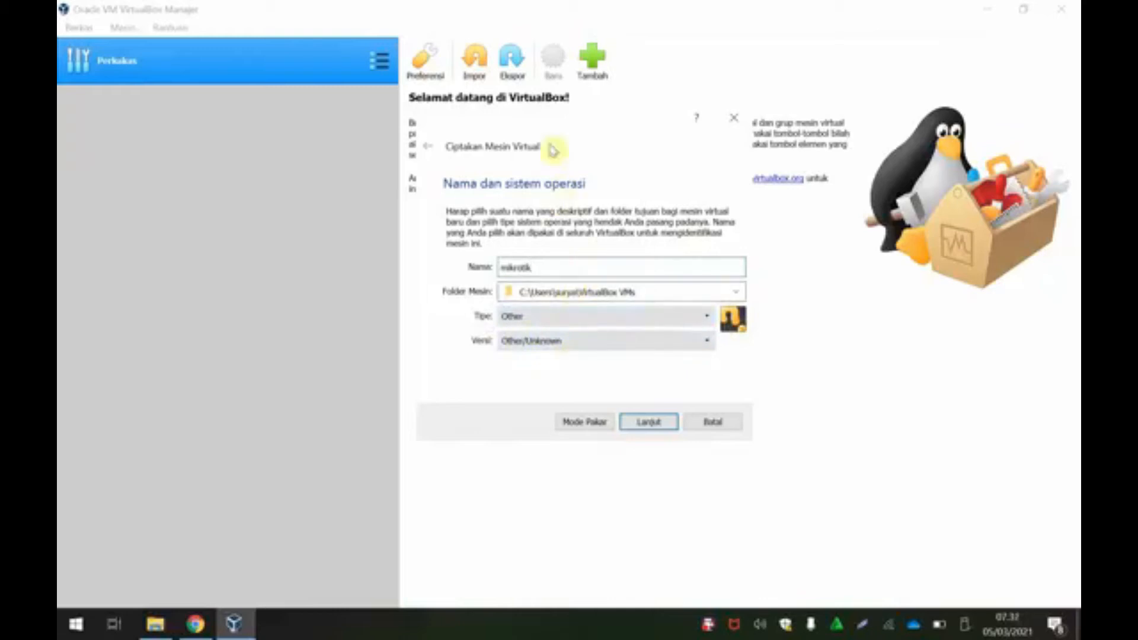
left_click_drag(572, 115, 549, 105)
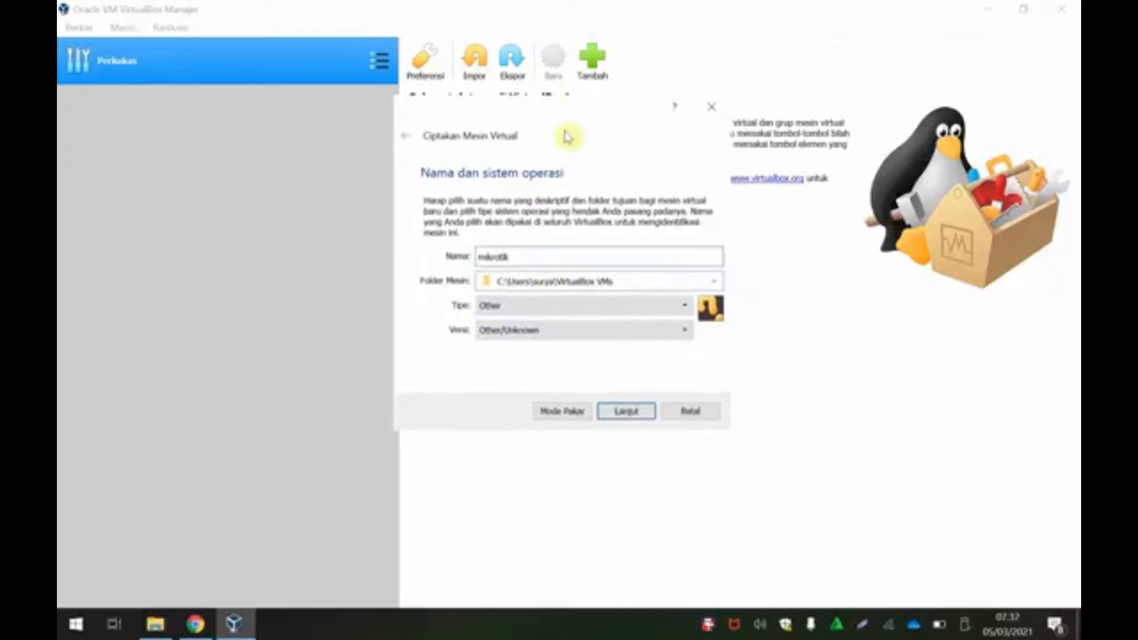
Step: Set the mikrotik machine's memory to 128 MB and continue to the hard disk page
left_click(626, 413)
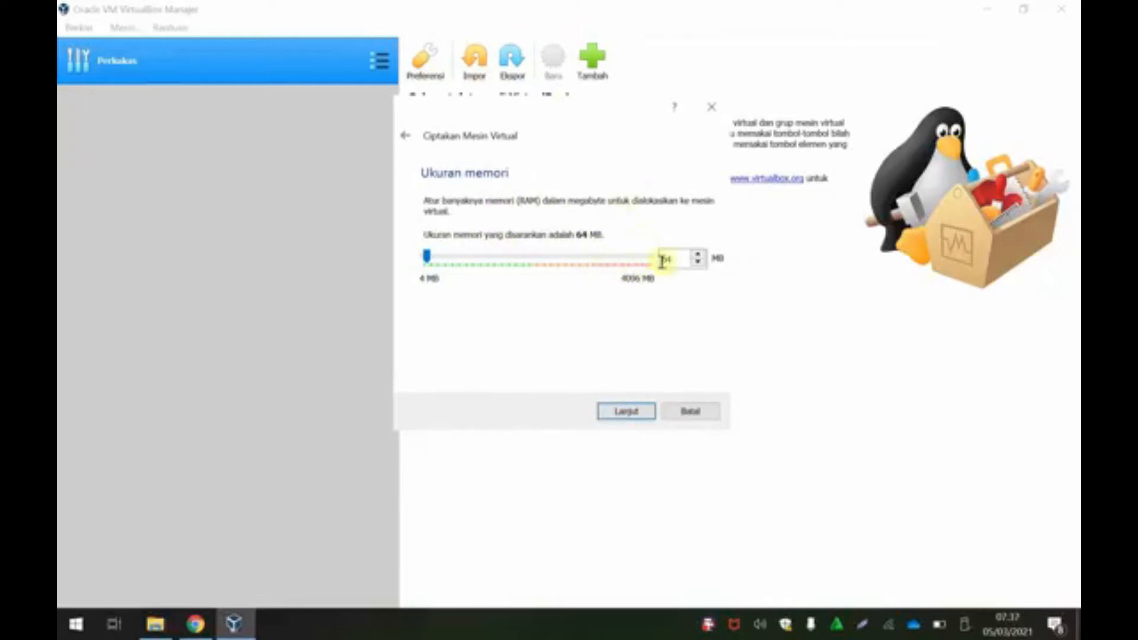
left_click_drag(676, 258, 648, 259)
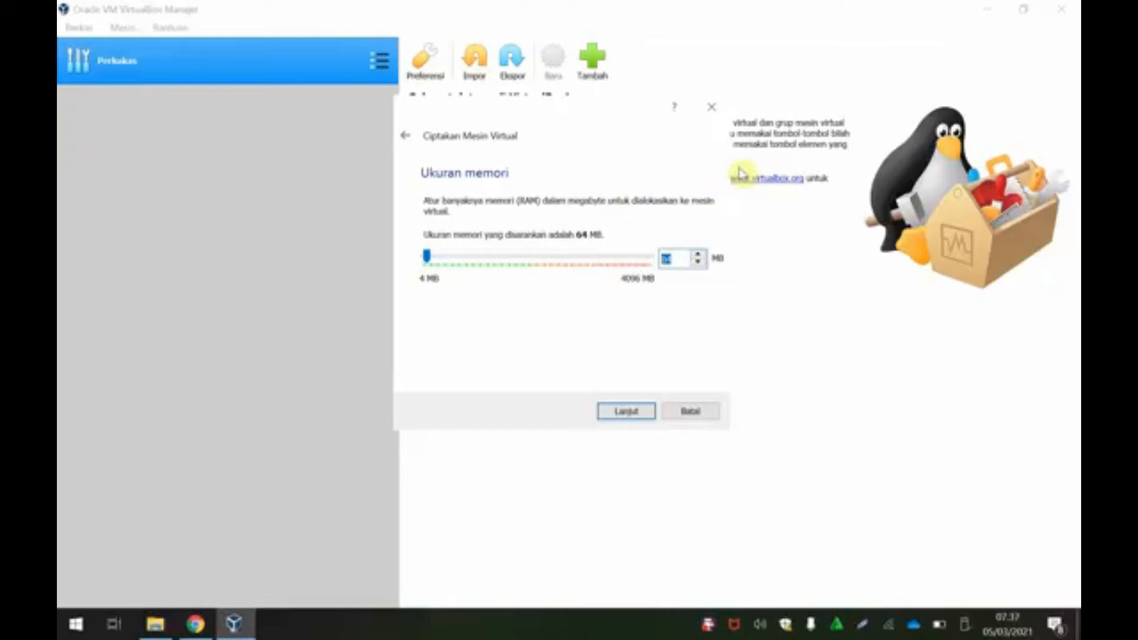
type("128")
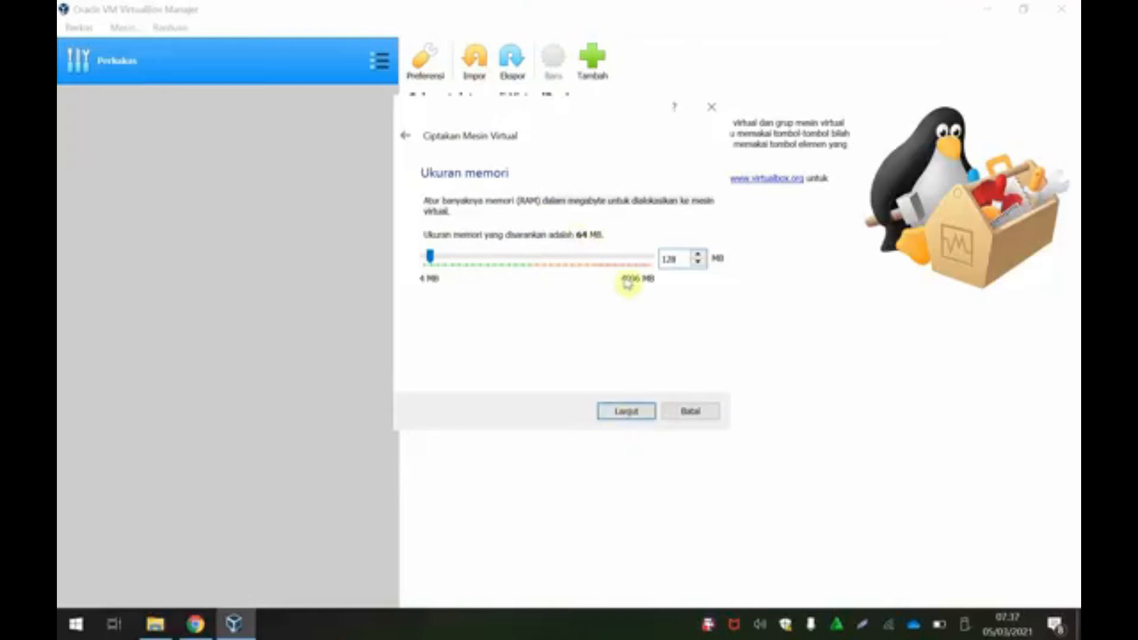
double_click(670, 259)
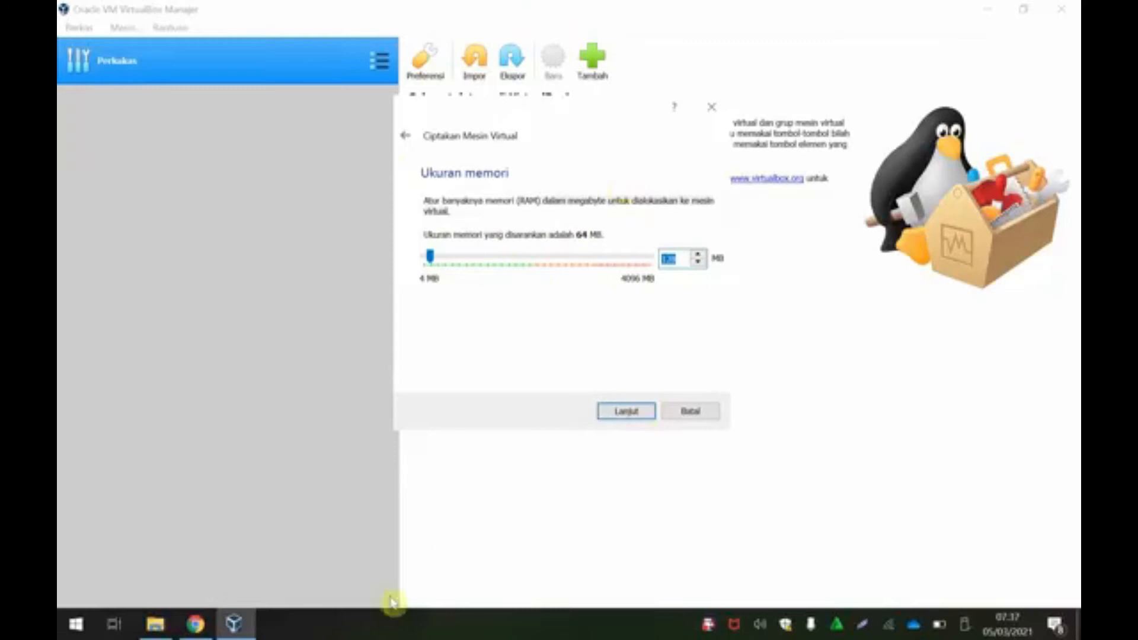
left_click(626, 411)
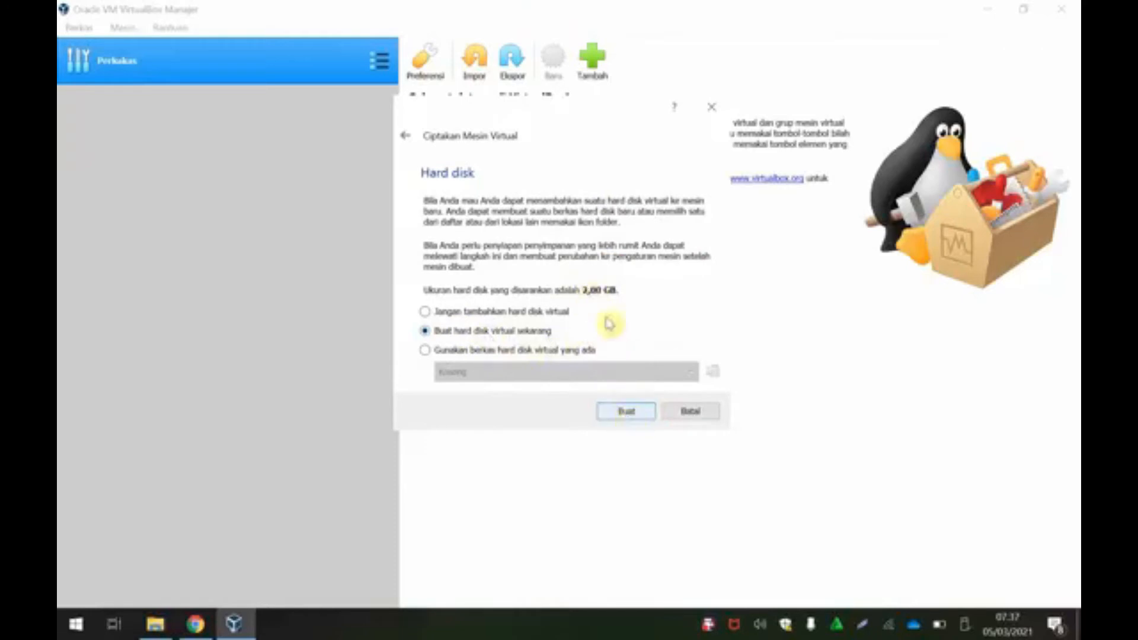
Step: Choose a new dynamically allocated VDI disk, mikrotik.vdi, and size it at 128 MB
left_click(623, 415)
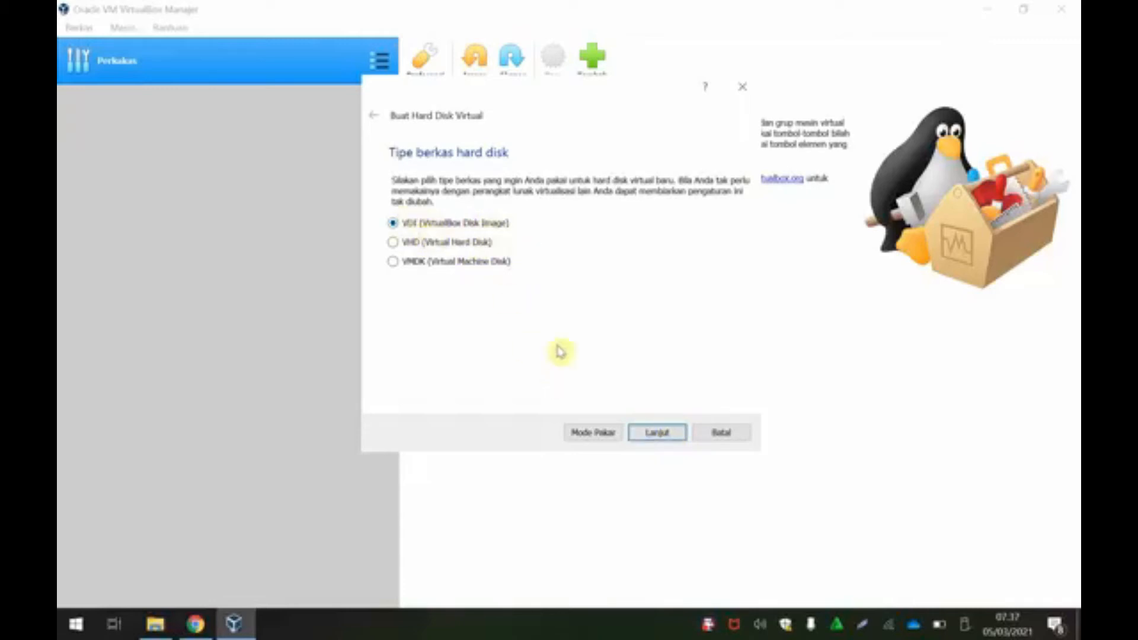
left_click(650, 434)
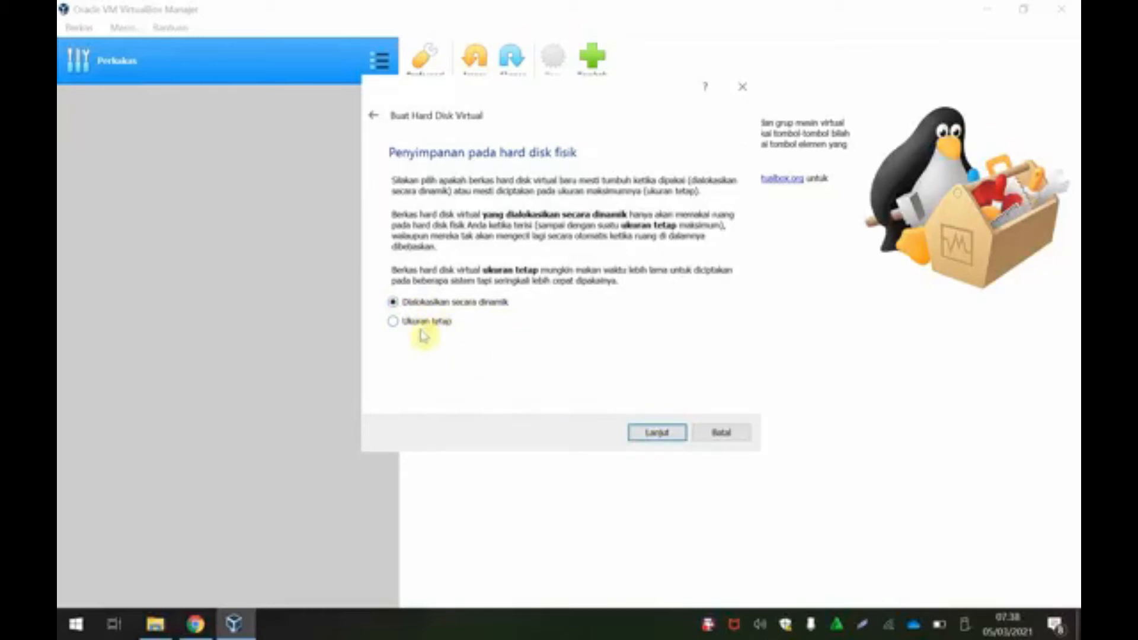
left_click(650, 434)
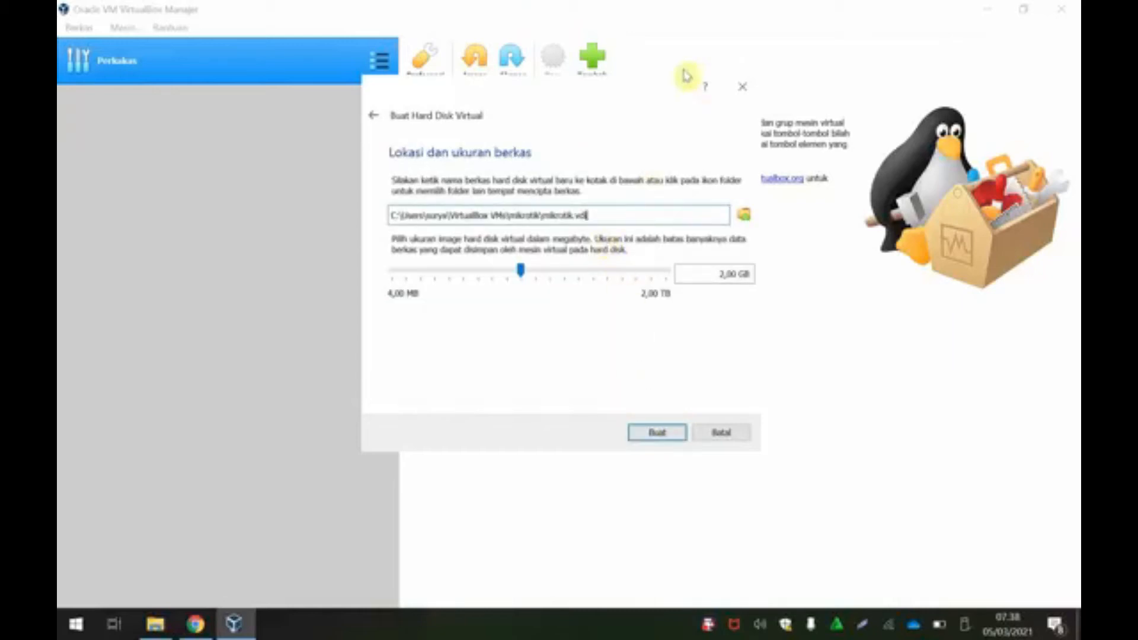
double_click(734, 275)
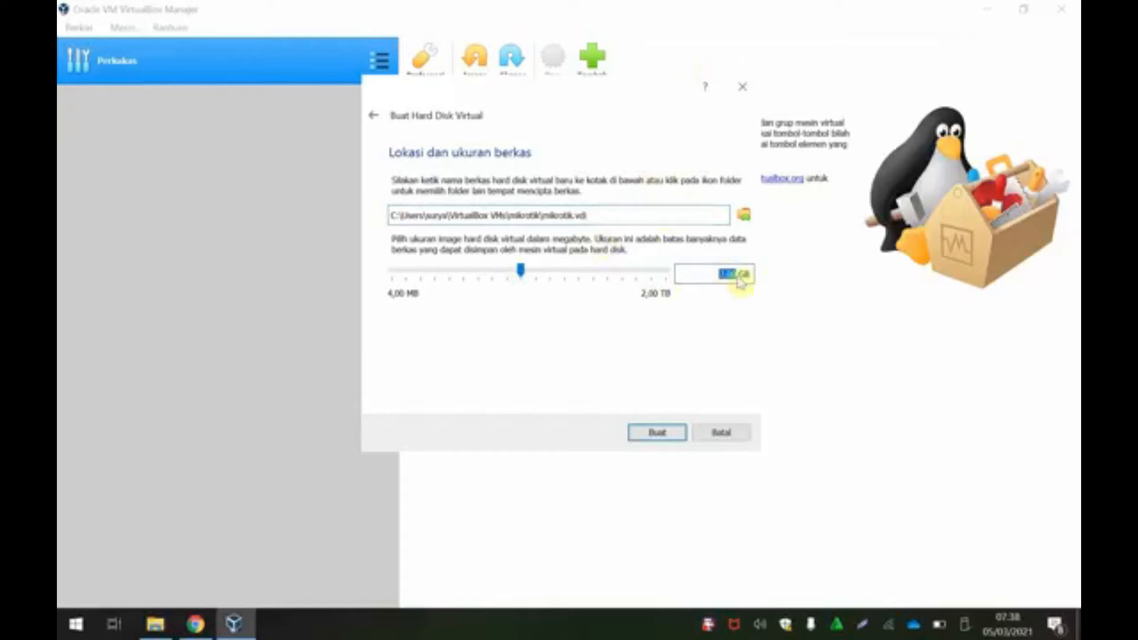
left_click_drag(521, 270, 444, 266)
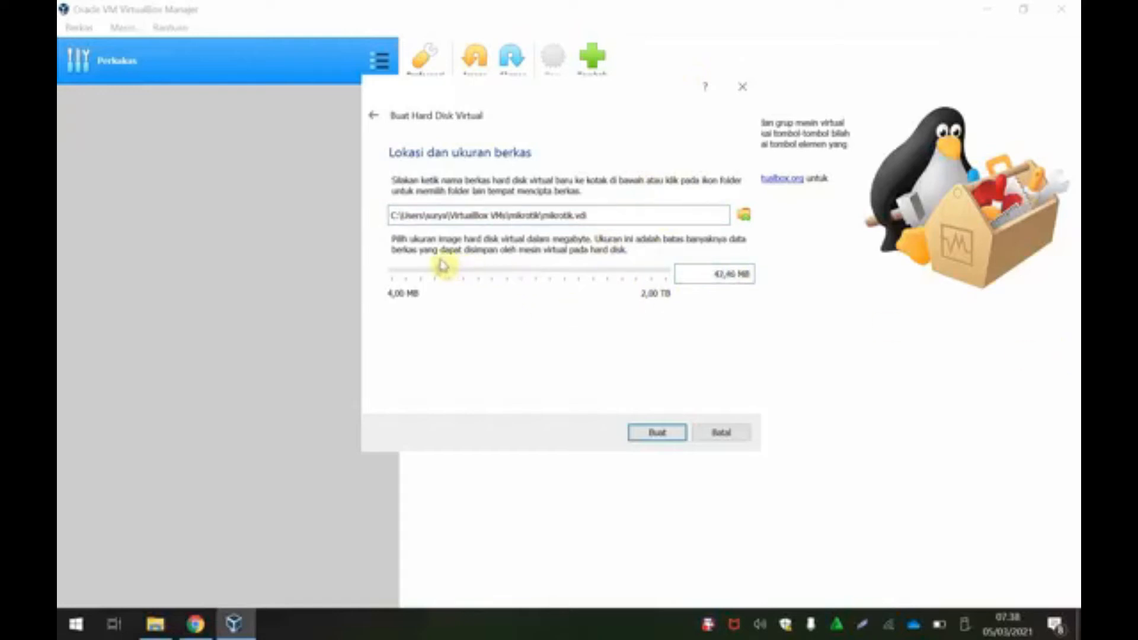
left_click_drag(735, 274, 677, 268)
type("128")
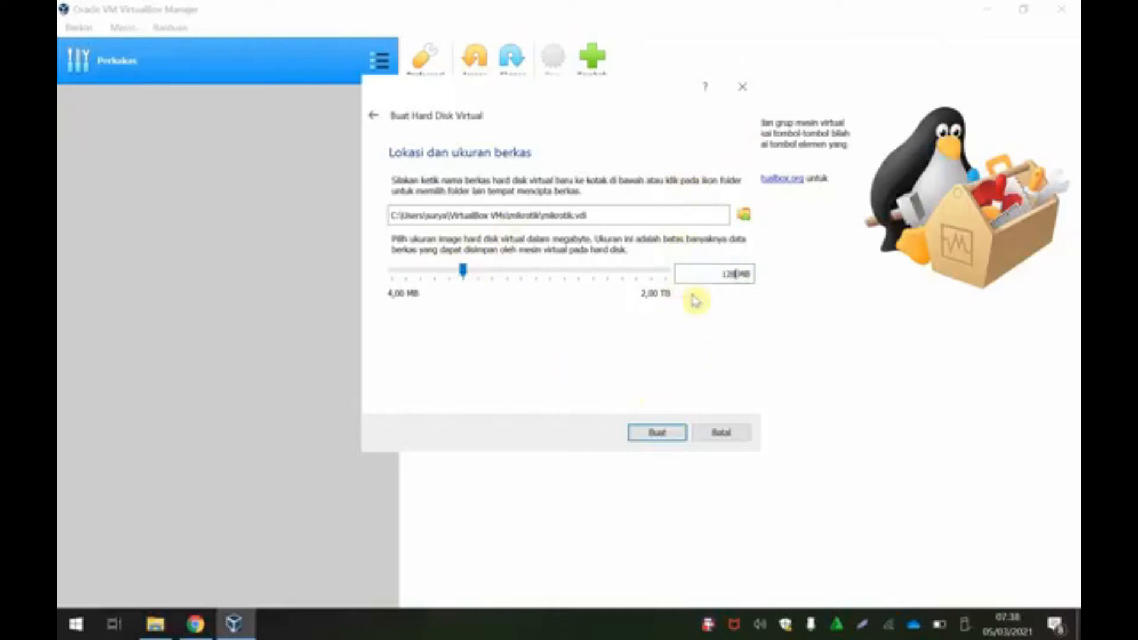
Step: Create the mikrotik machine, then check the VirtualBox version information under Help
left_click(657, 434)
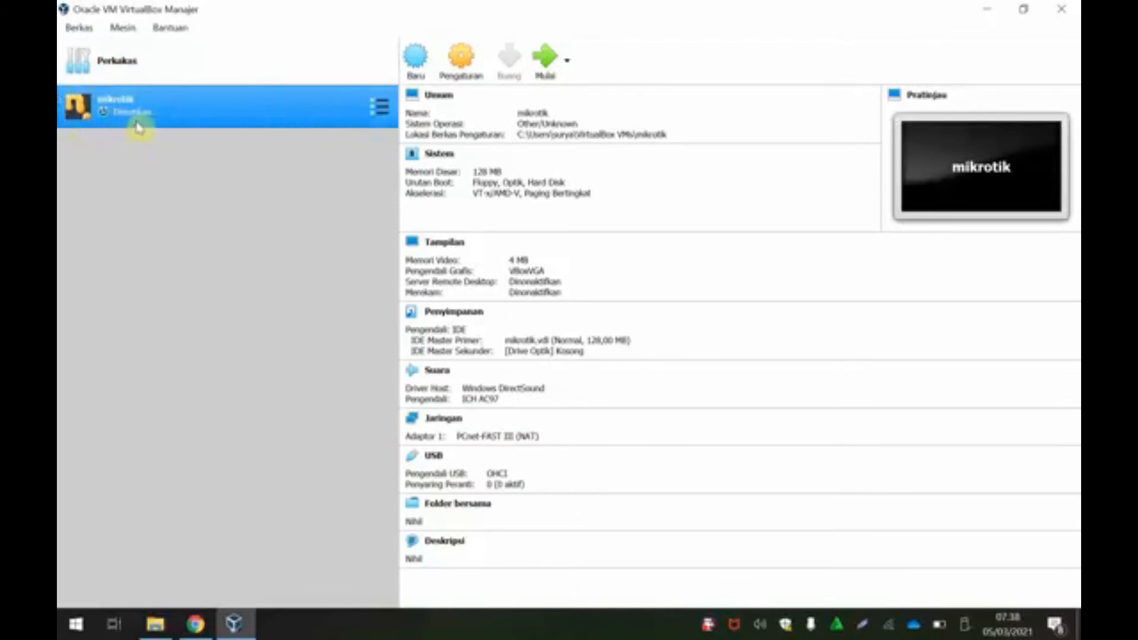
left_click(457, 63)
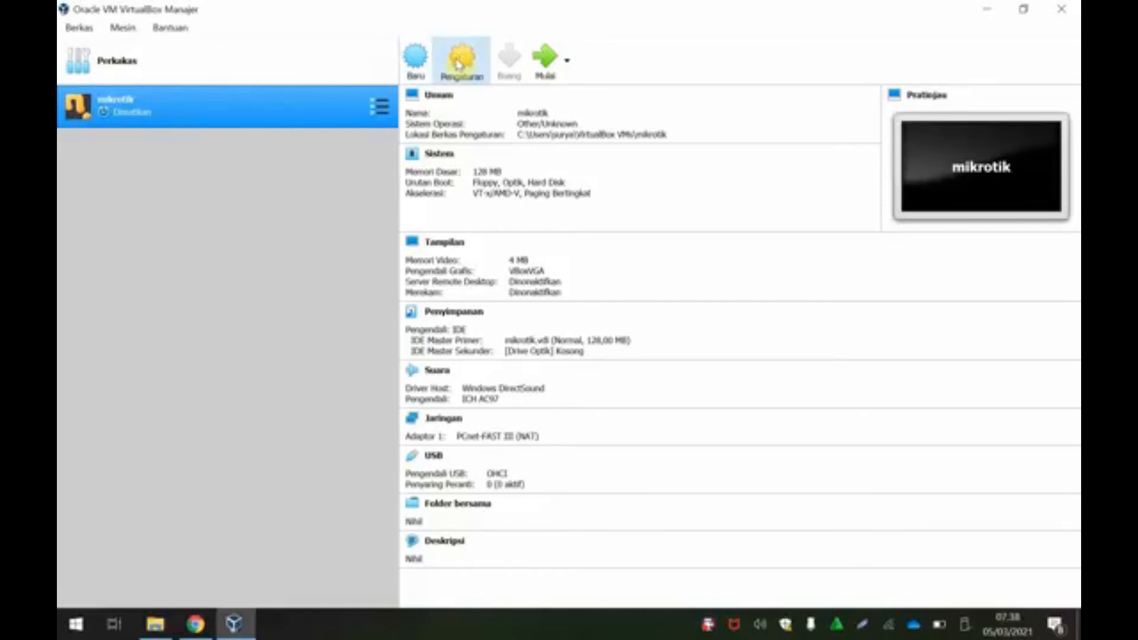
left_click_drag(457, 62, 450, 133)
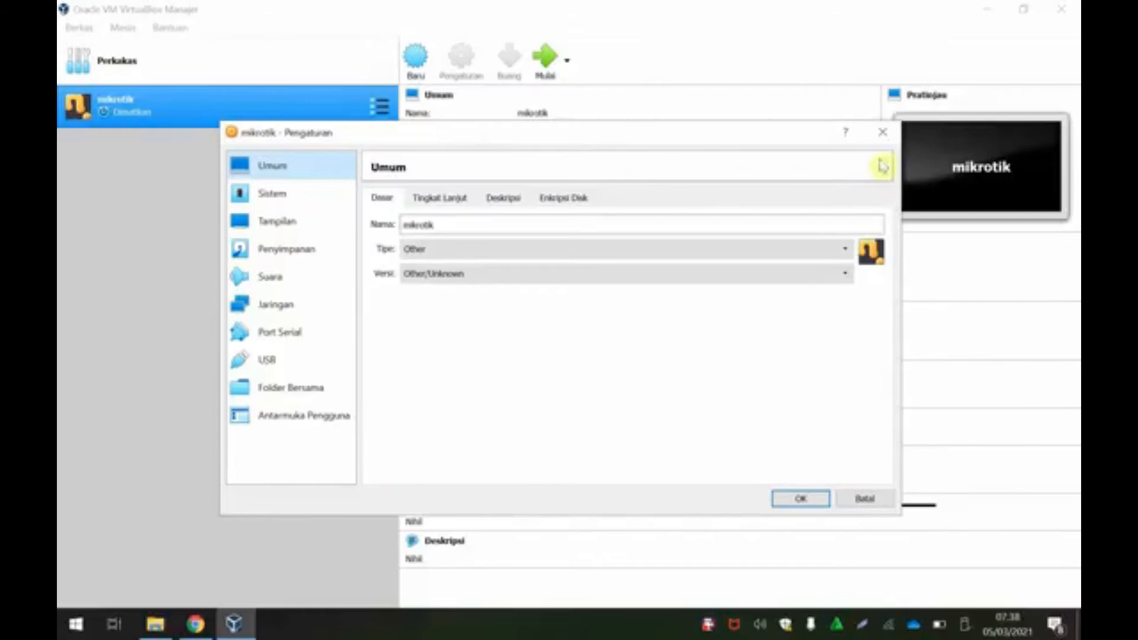
left_click(884, 138)
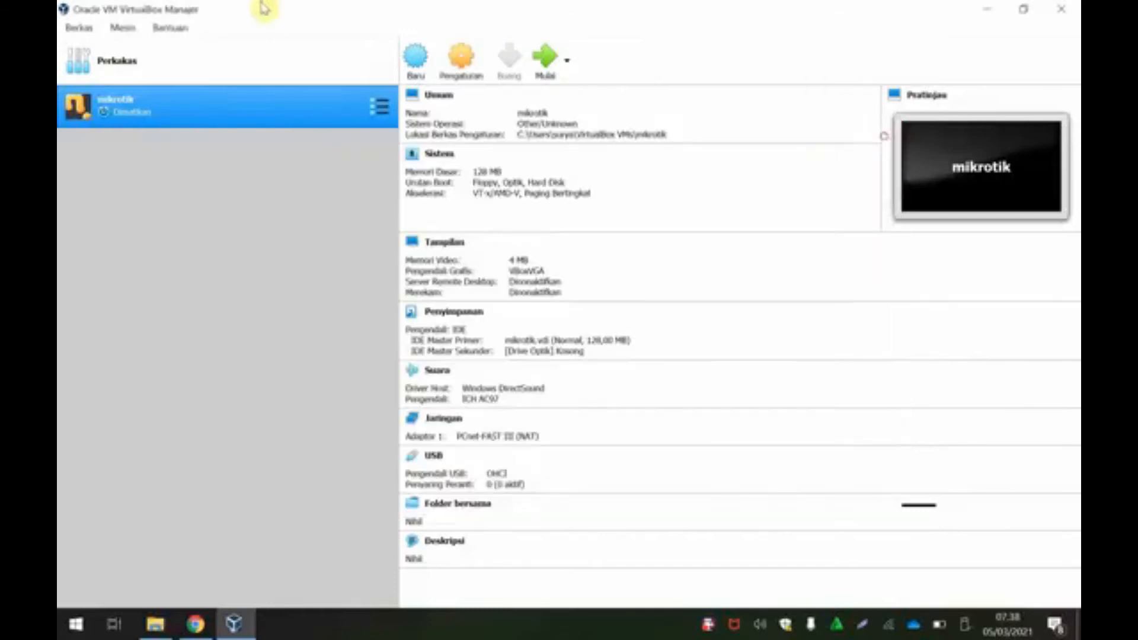
left_click(171, 30)
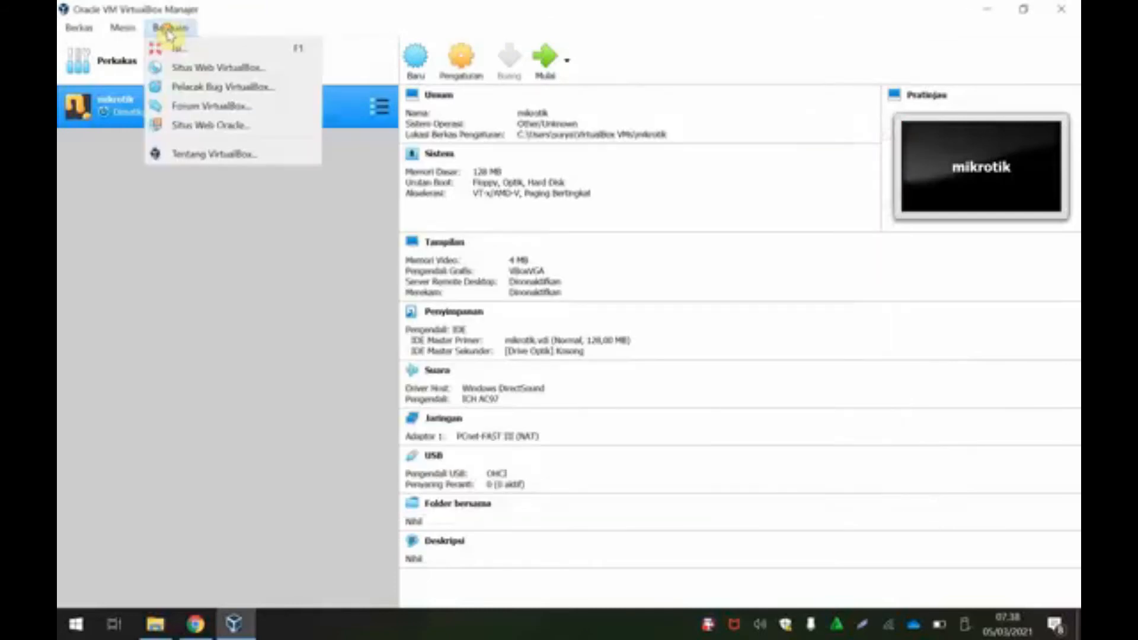
left_click(202, 155)
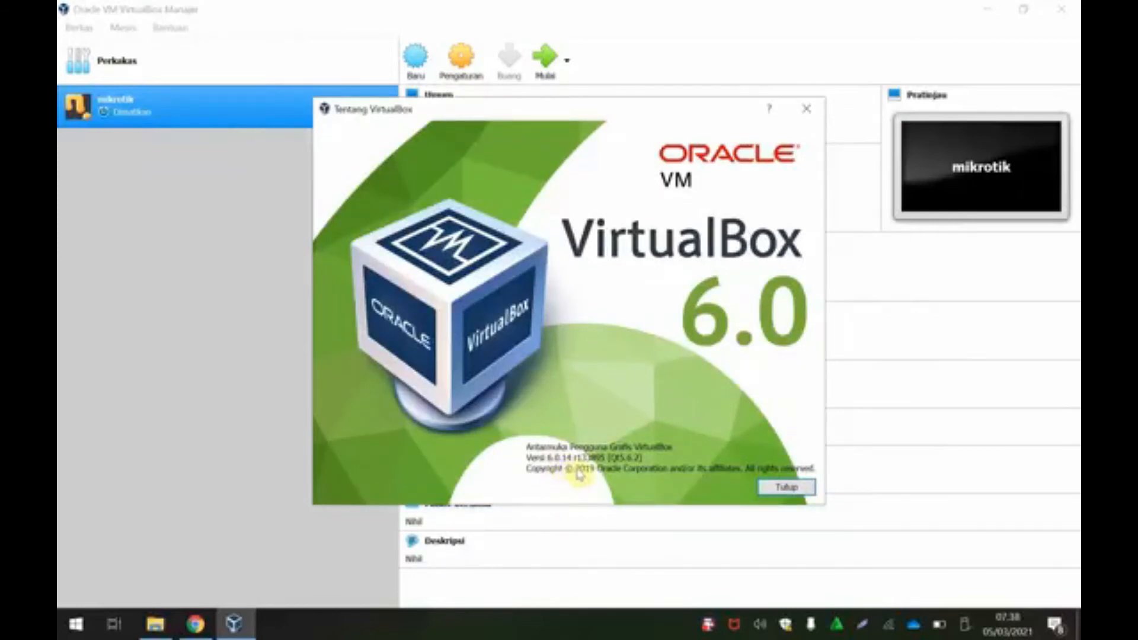
left_click(808, 111)
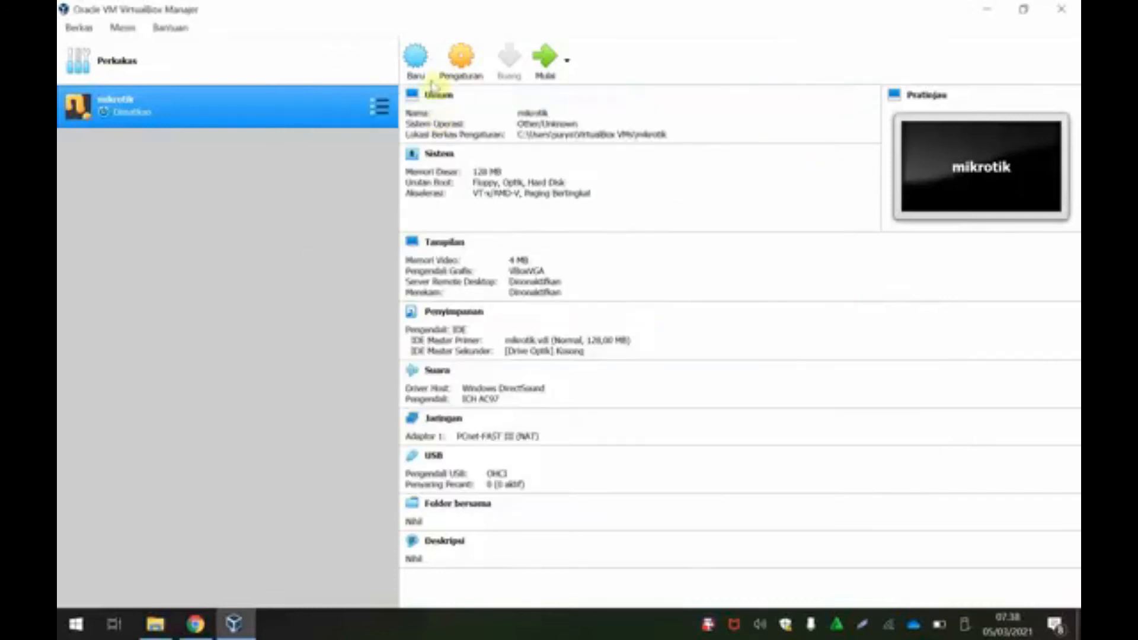
Step: Reopen mikrotik's settings, browse the General tabs, and view the System boot order
left_click(462, 64)
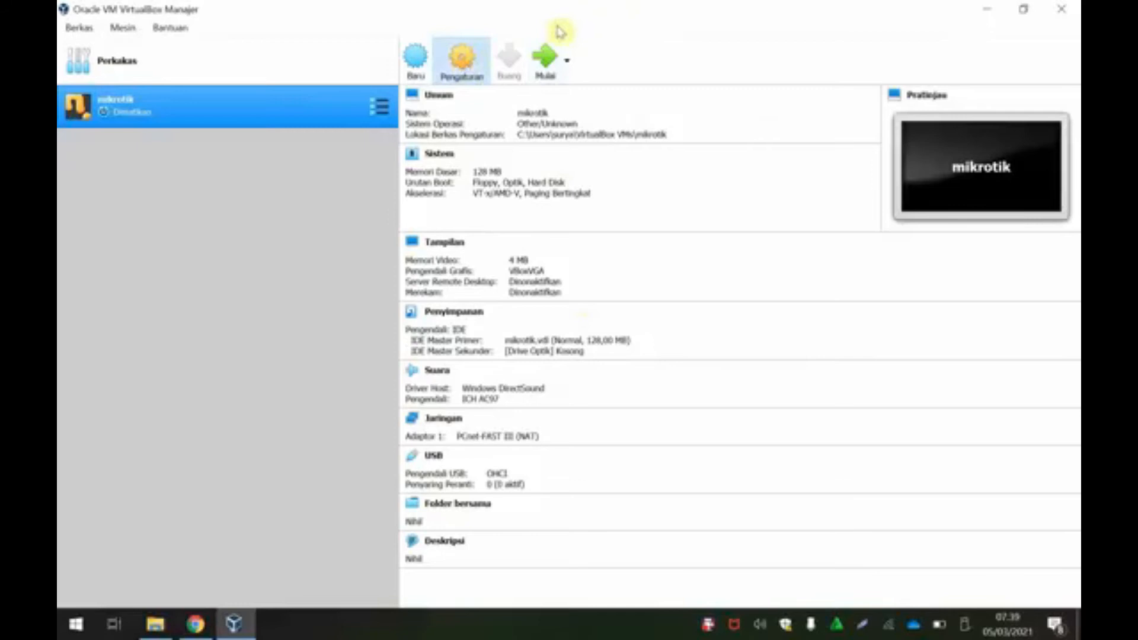
left_click_drag(485, 63, 564, 56)
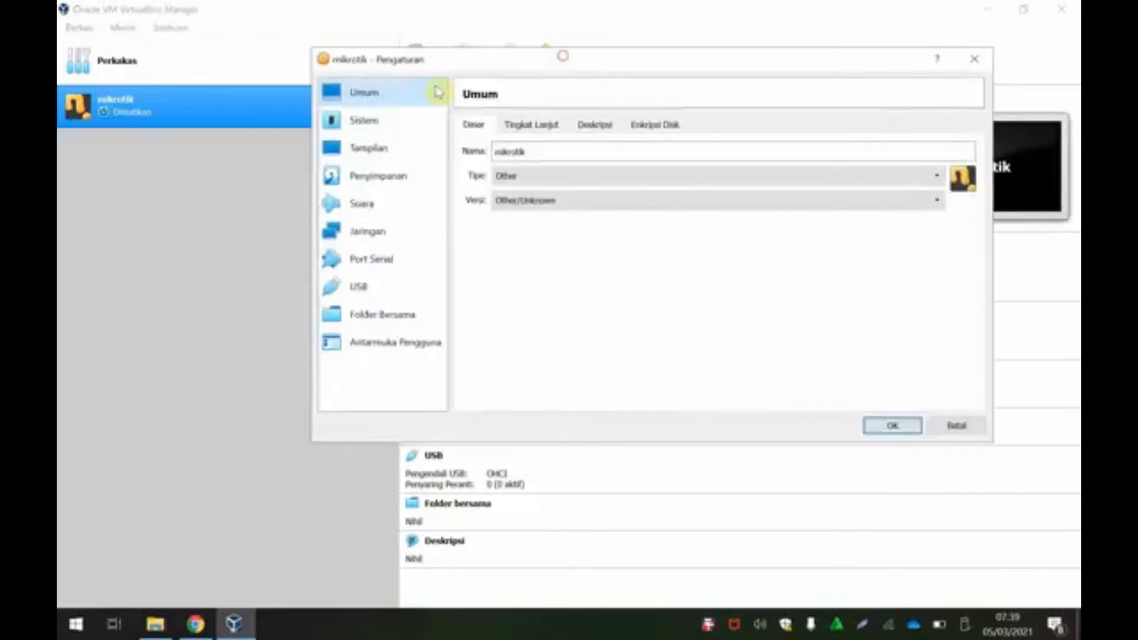
left_click(557, 127)
left_click(595, 131)
left_click(652, 127)
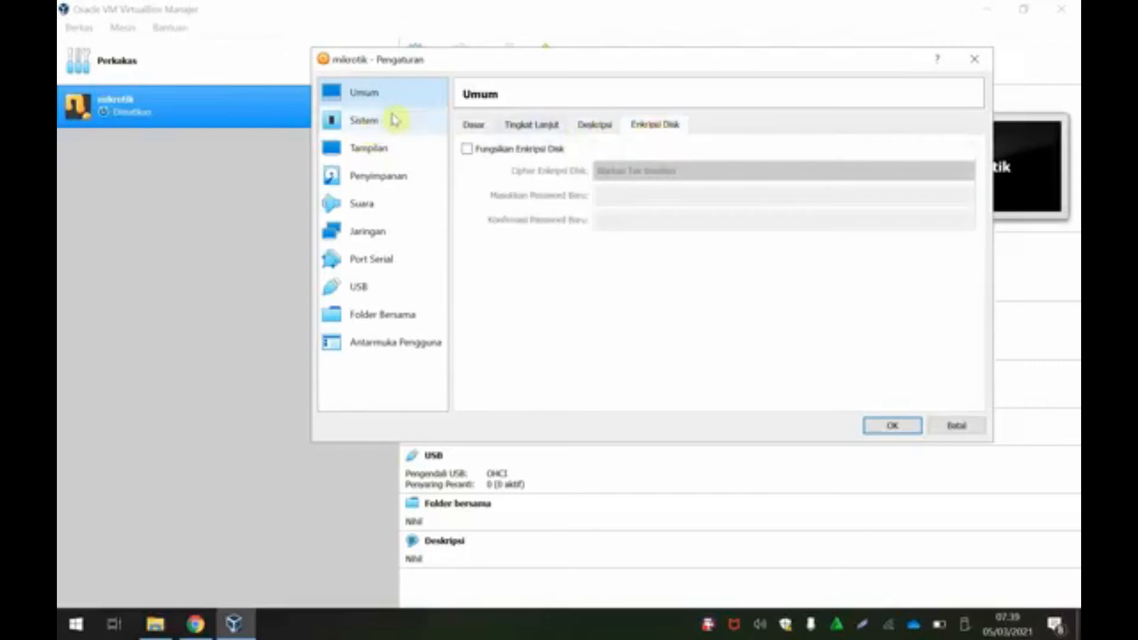
left_click(364, 121)
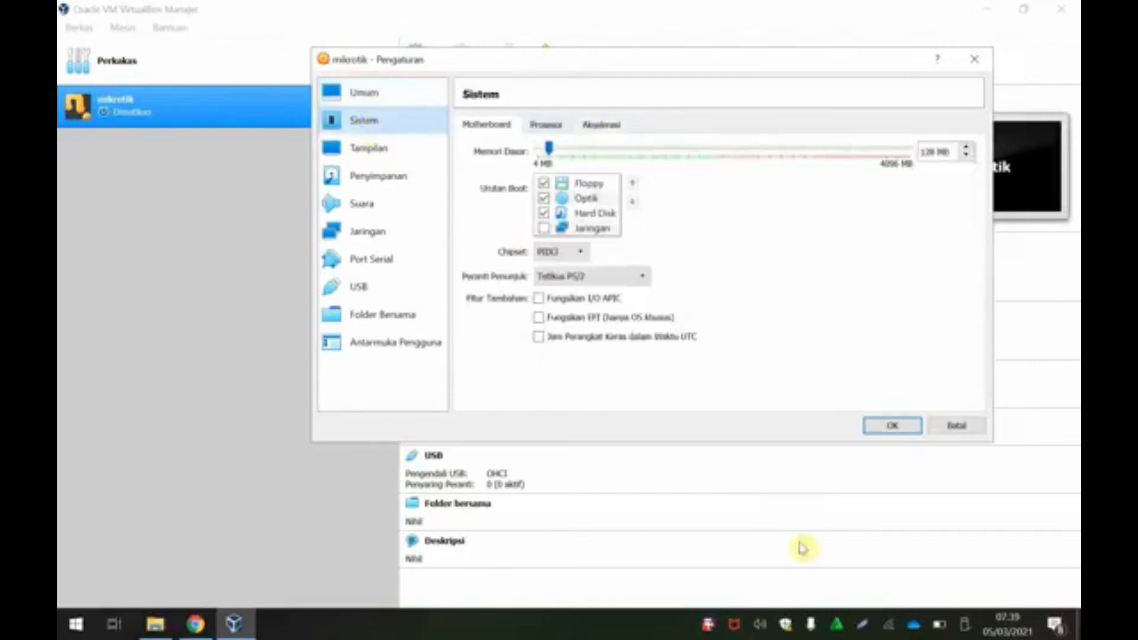
left_click(863, 625)
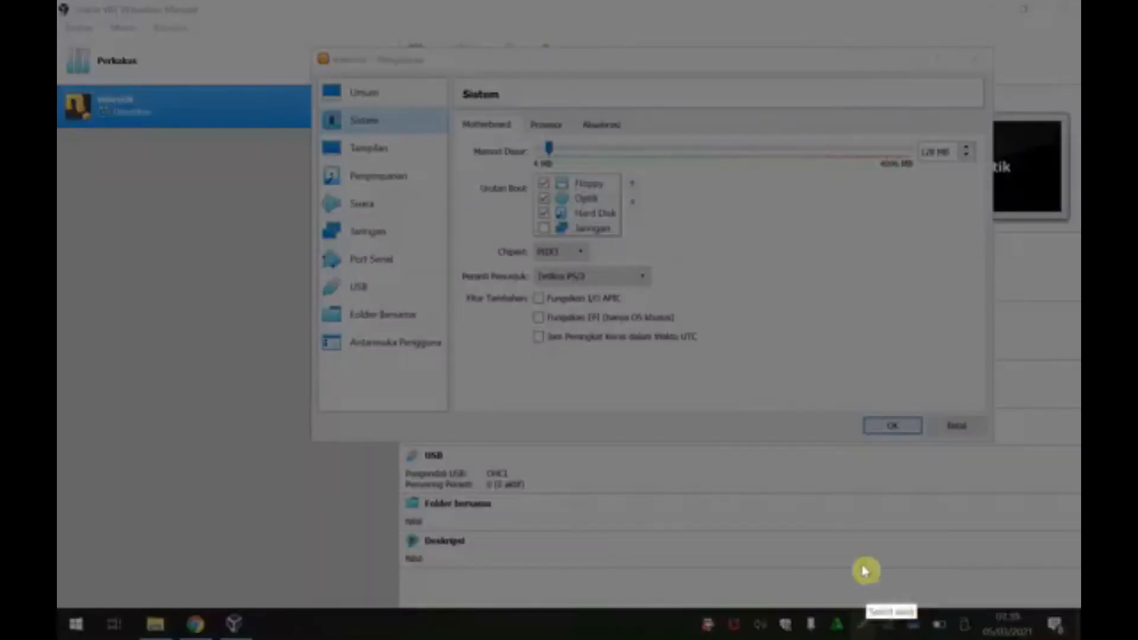
Step: Capture and mark the Optik and Hard Disk boot entries, close the capture, and uncheck Floppy
left_click_drag(432, 99, 989, 394)
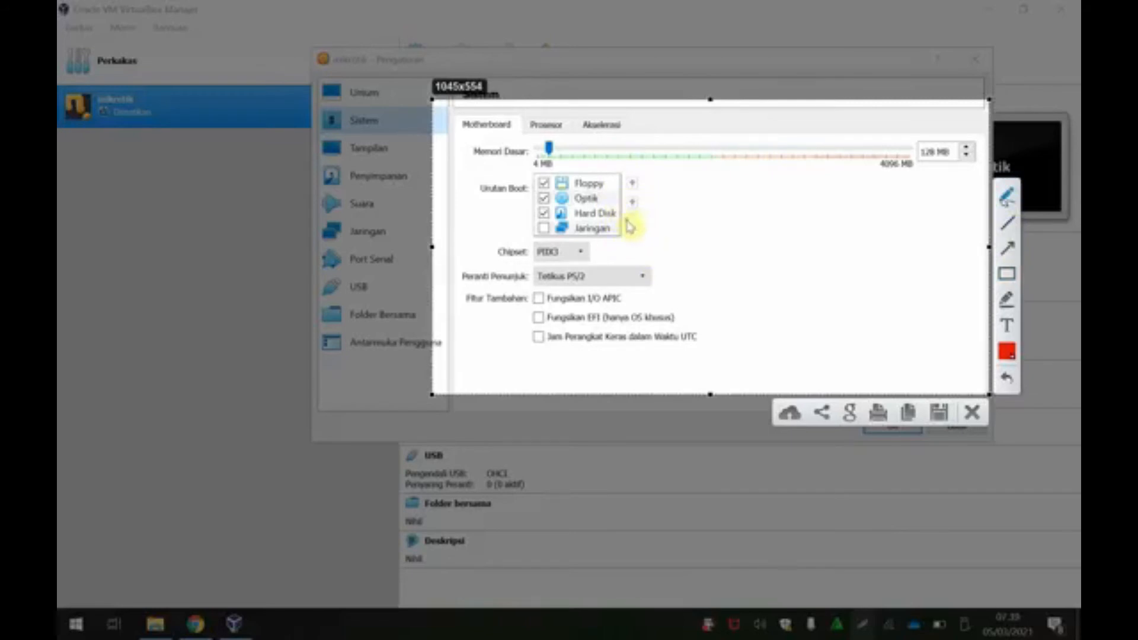
left_click_drag(619, 201, 647, 186)
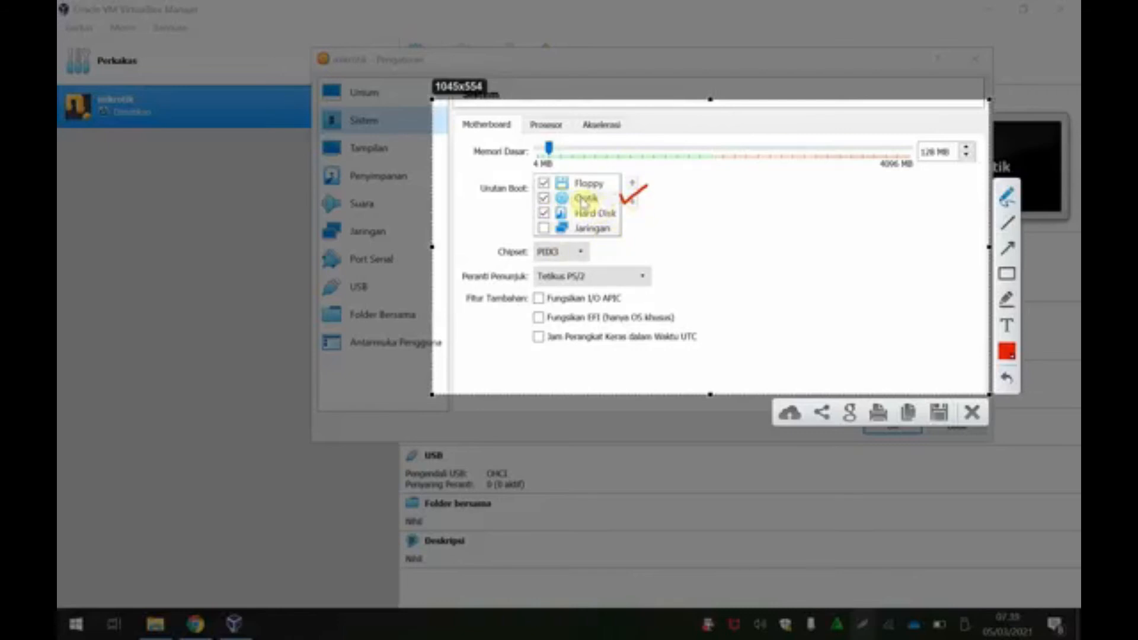
left_click(972, 412)
left_click(548, 188)
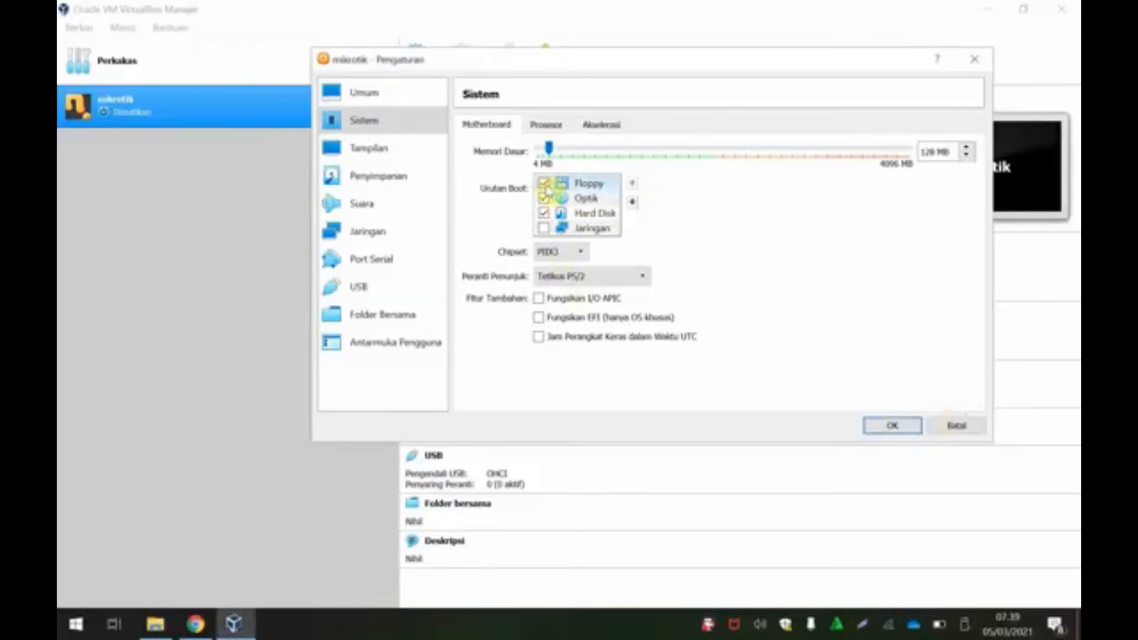
Step: Move Optik to the top of the boot order and Hard Disk to second place
left_click(592, 200)
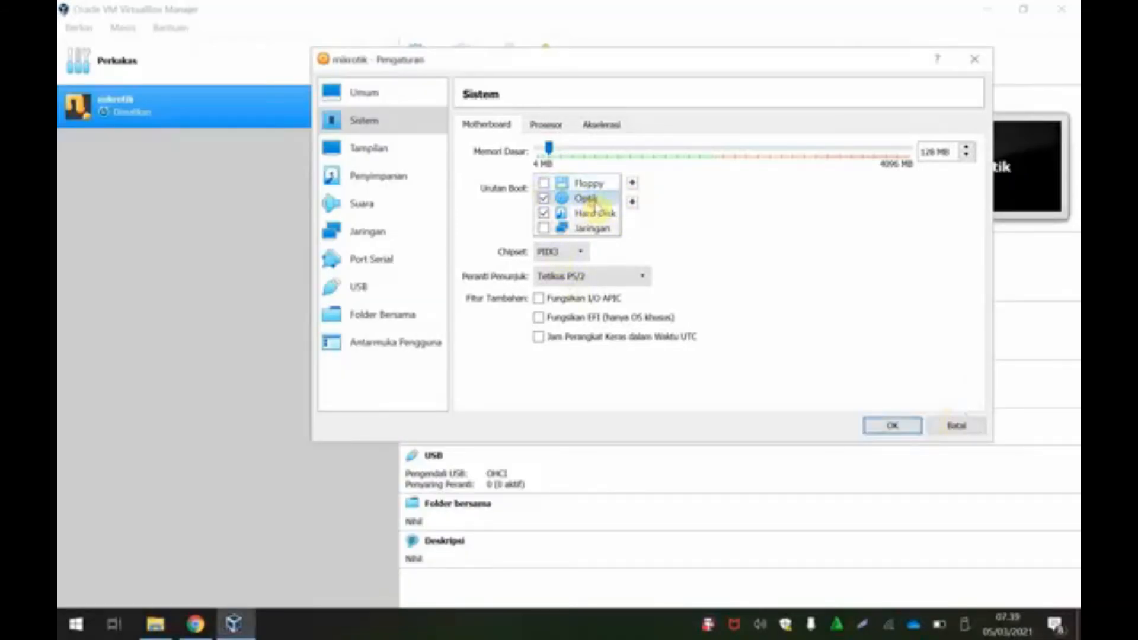
left_click(631, 183)
left_click(594, 214)
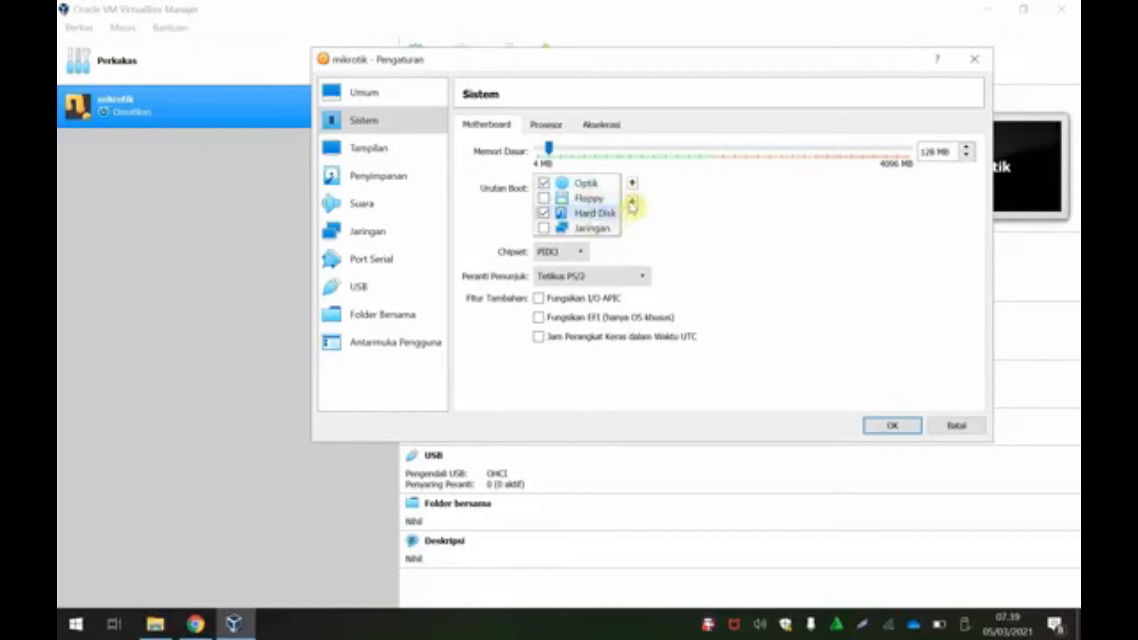
left_click(632, 184)
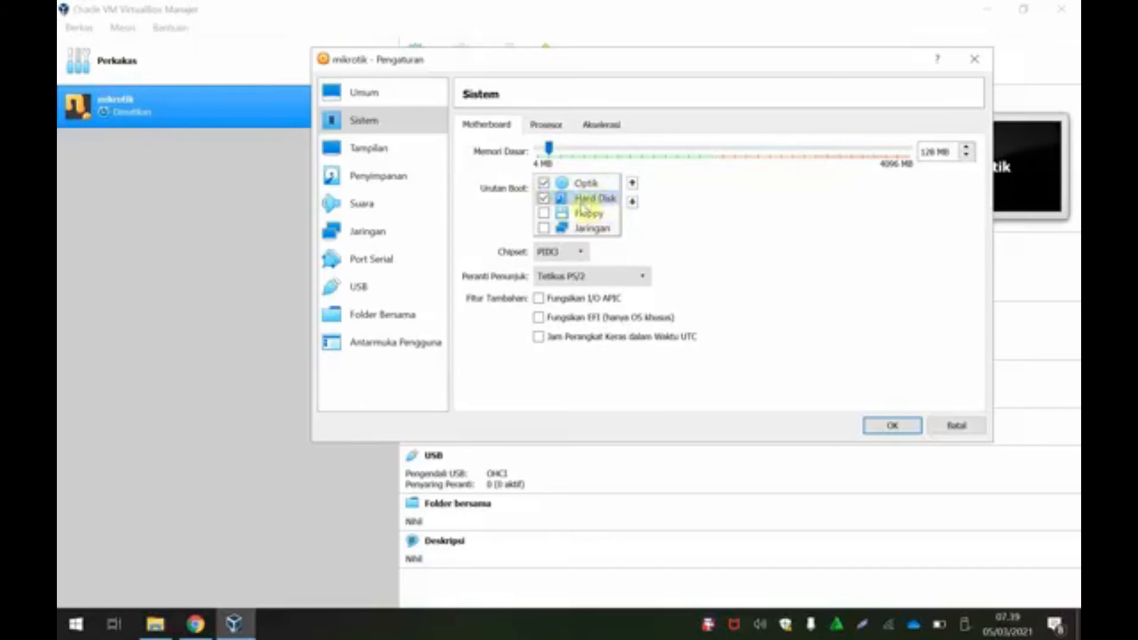
Step: Enable PAE/NX in the mikrotik VM's processor settings
left_click(554, 129)
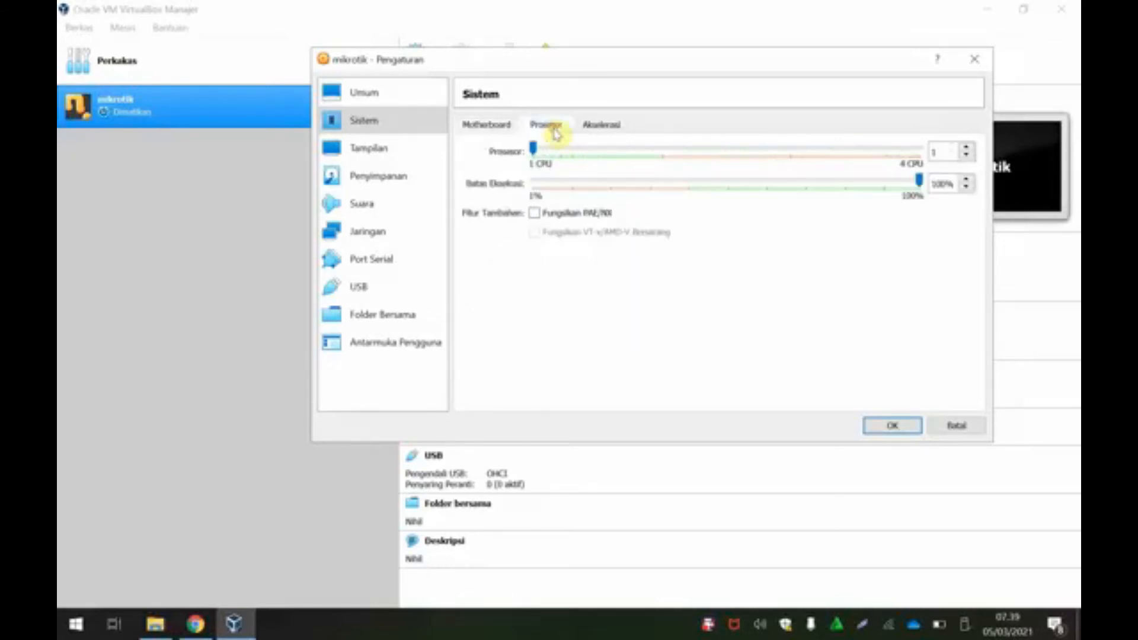
left_click(607, 128)
left_click(543, 126)
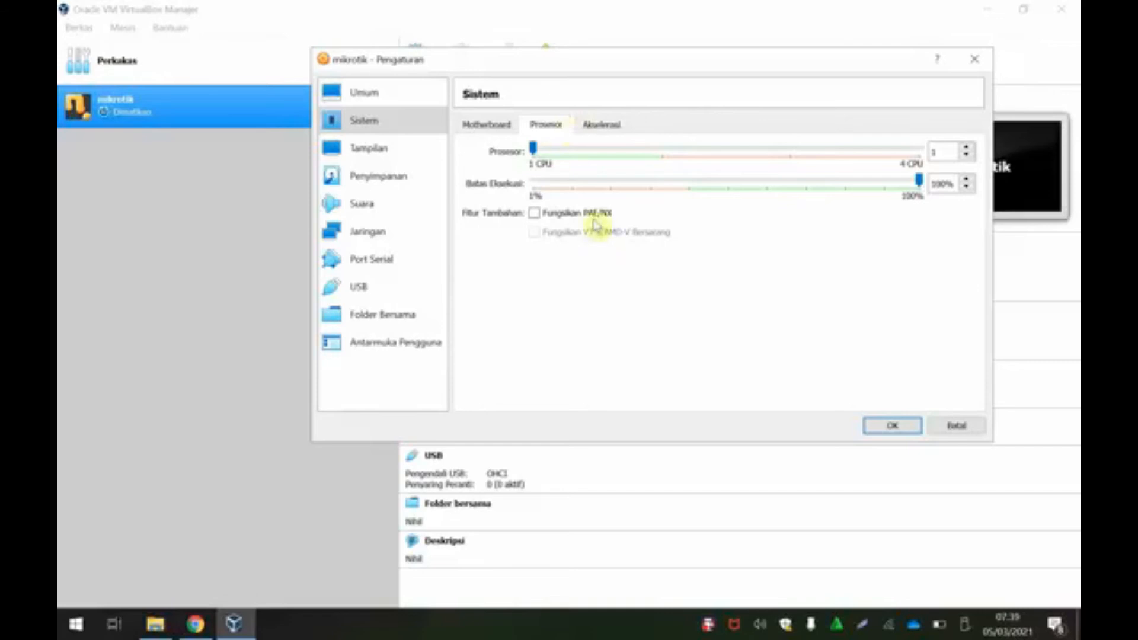
left_click(533, 214)
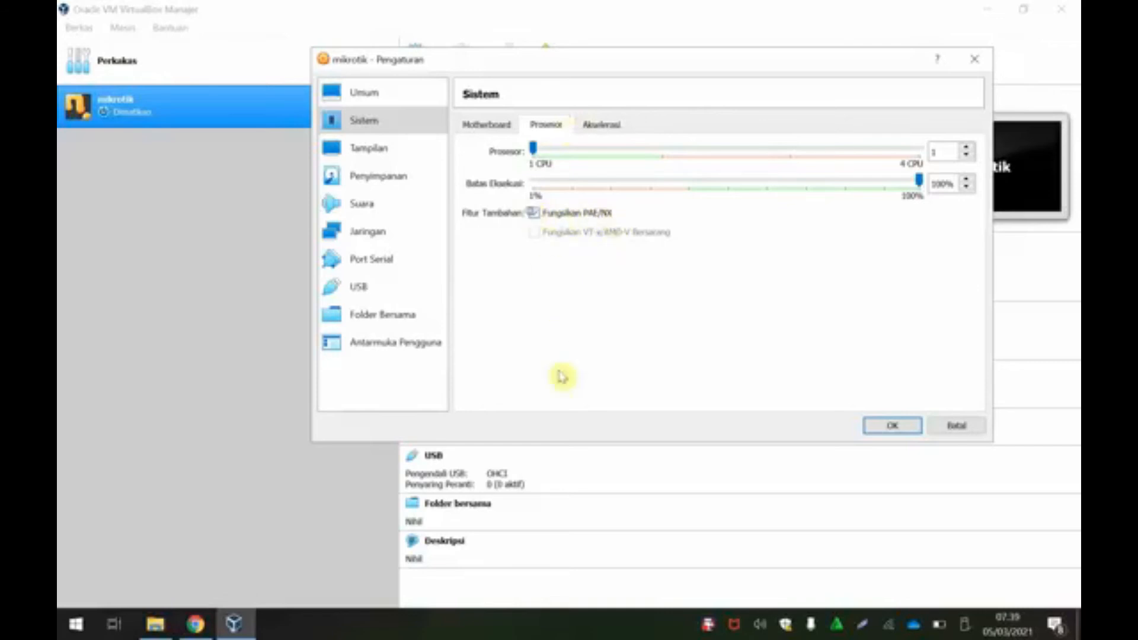
left_click(484, 120)
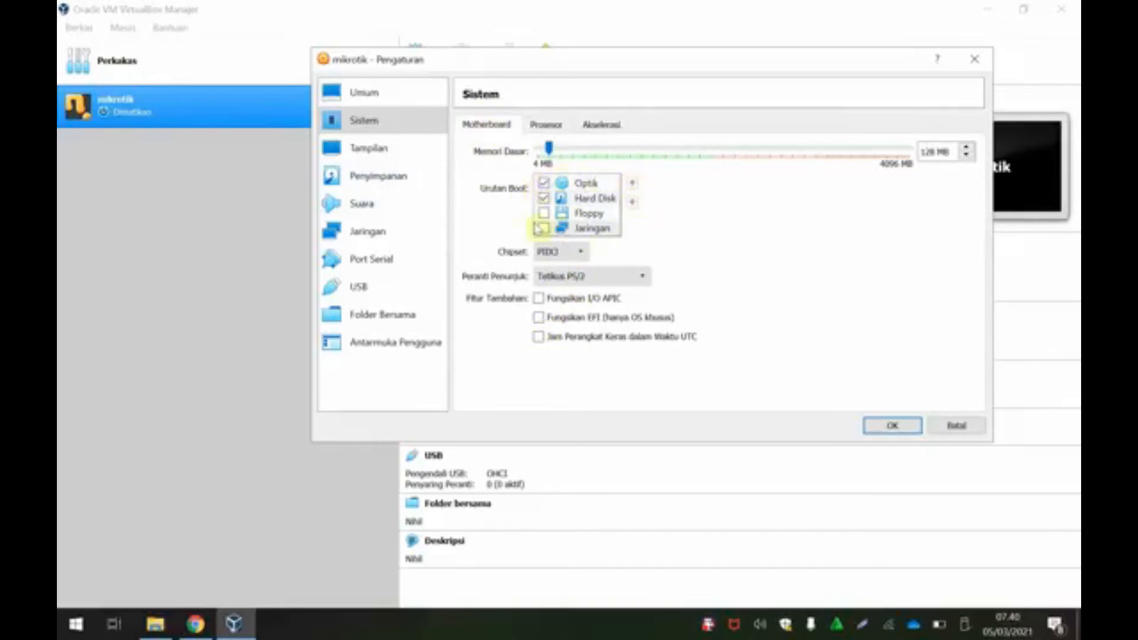
Step: Attach mikrotik-6.47.9.iso from Downloads to the VM's empty optical drive
left_click(384, 155)
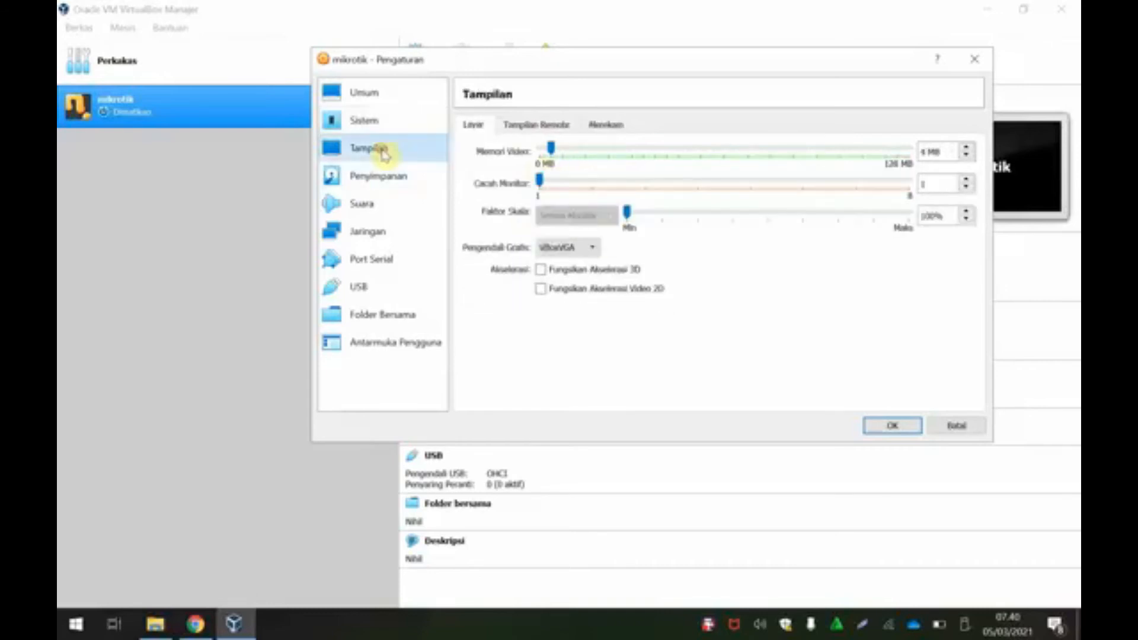
left_click(388, 188)
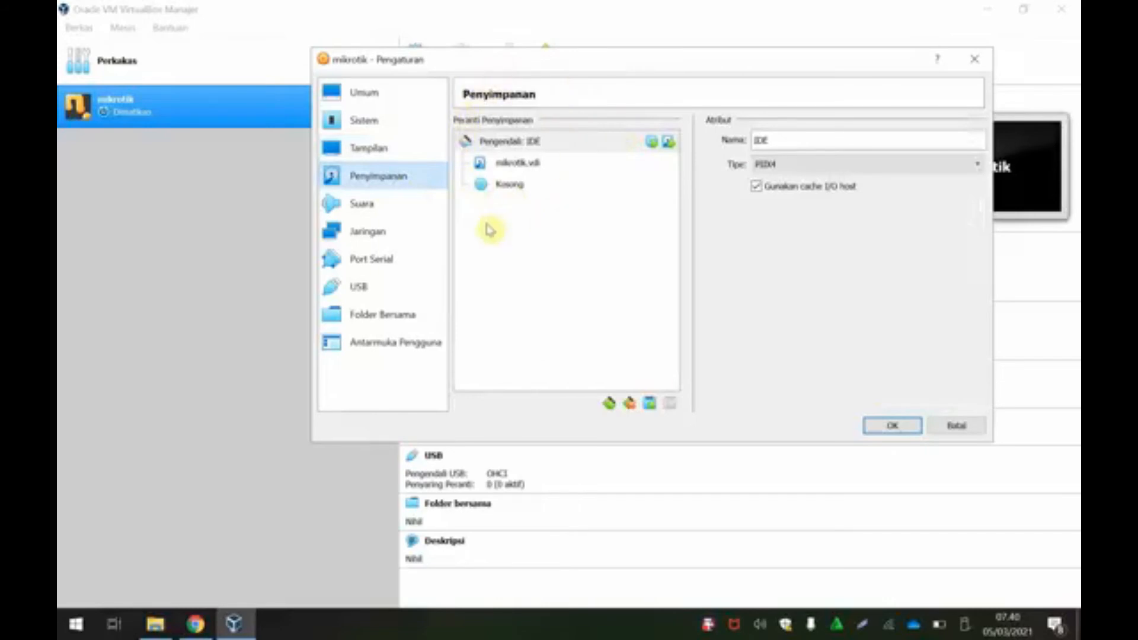
left_click(525, 168)
left_click(522, 188)
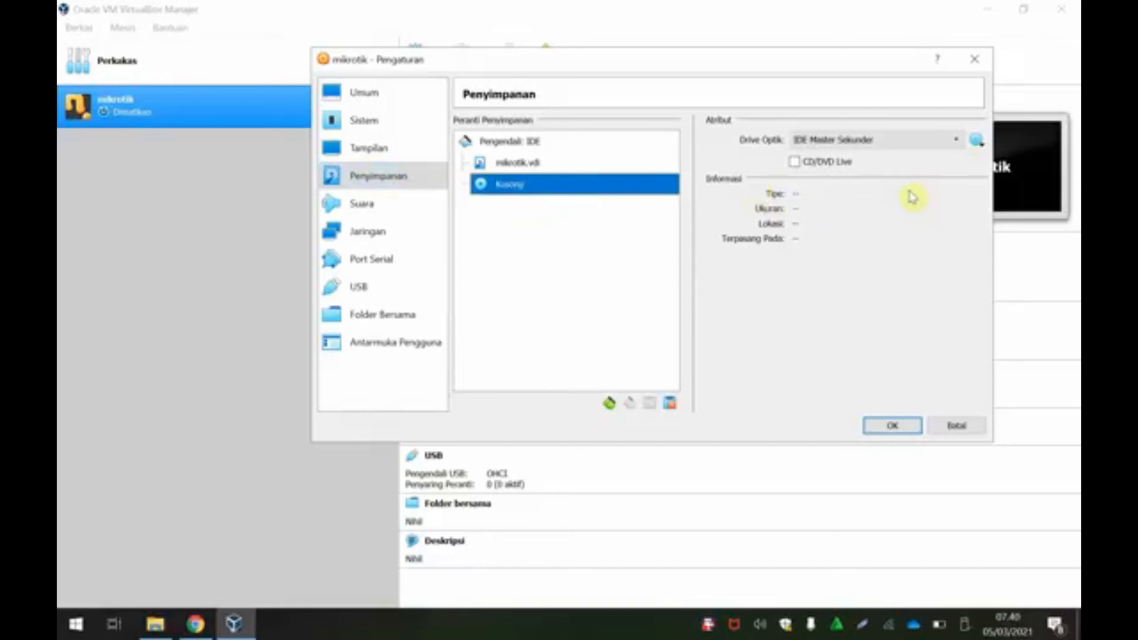
left_click(978, 145)
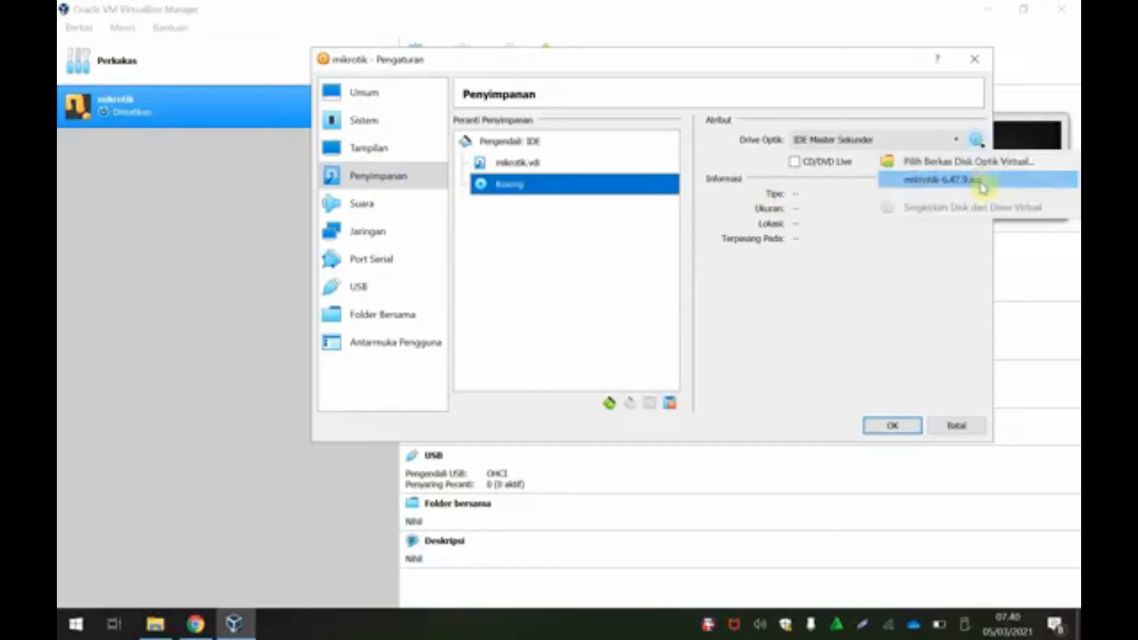
left_click(978, 161)
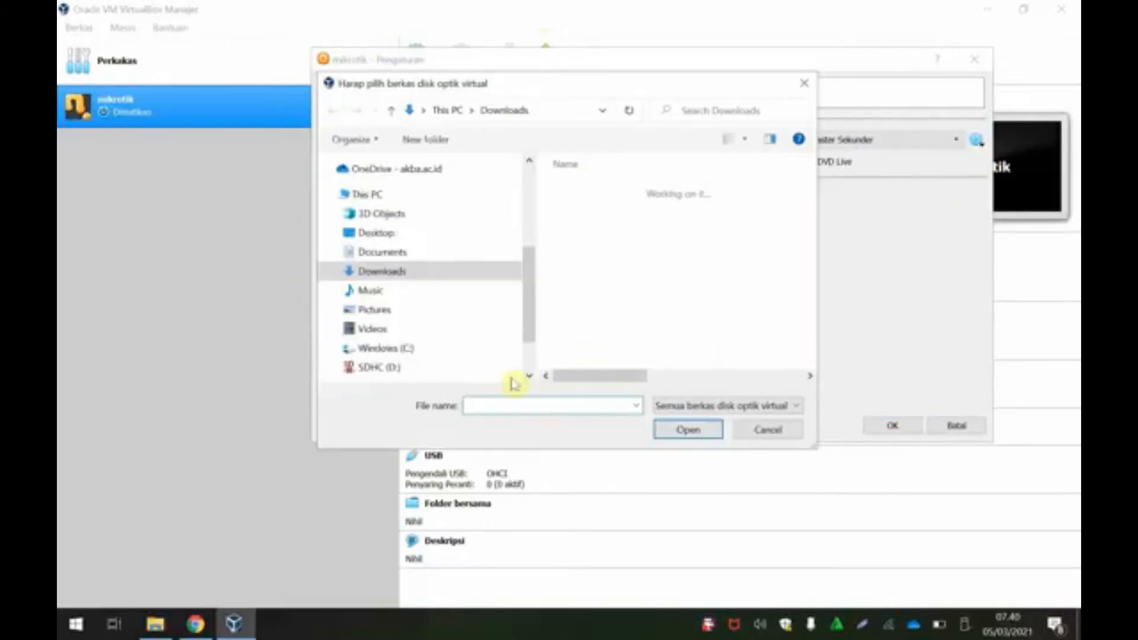
left_click(599, 212)
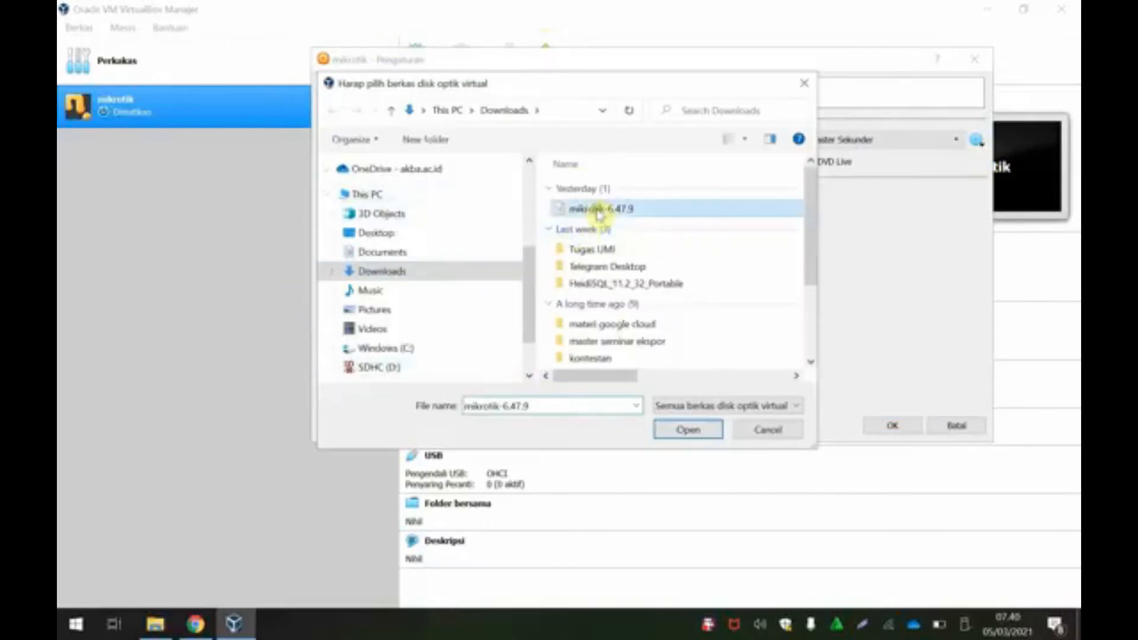
left_click(690, 431)
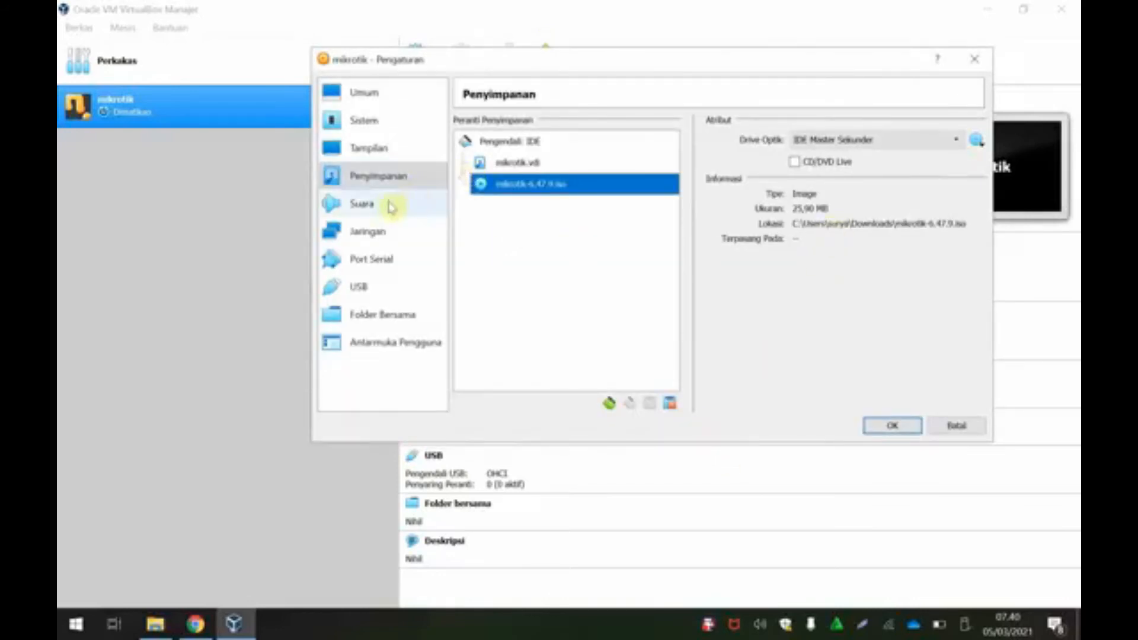
Step: Review the audio and network settings, then bring the MikroTik download page forward in Chrome
left_click(384, 207)
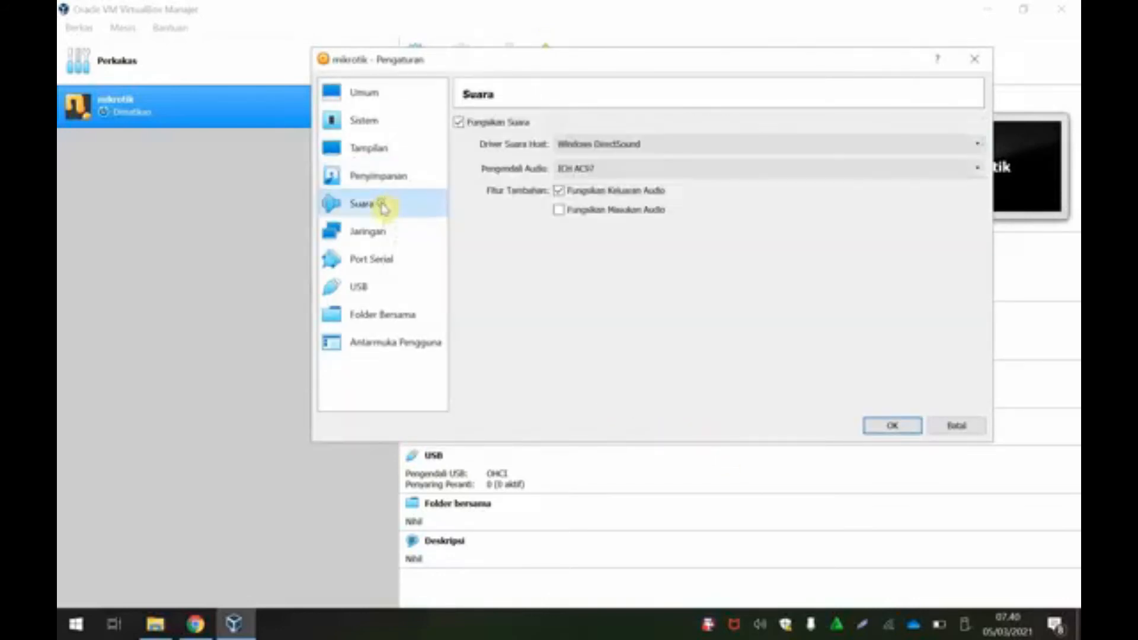
left_click(377, 239)
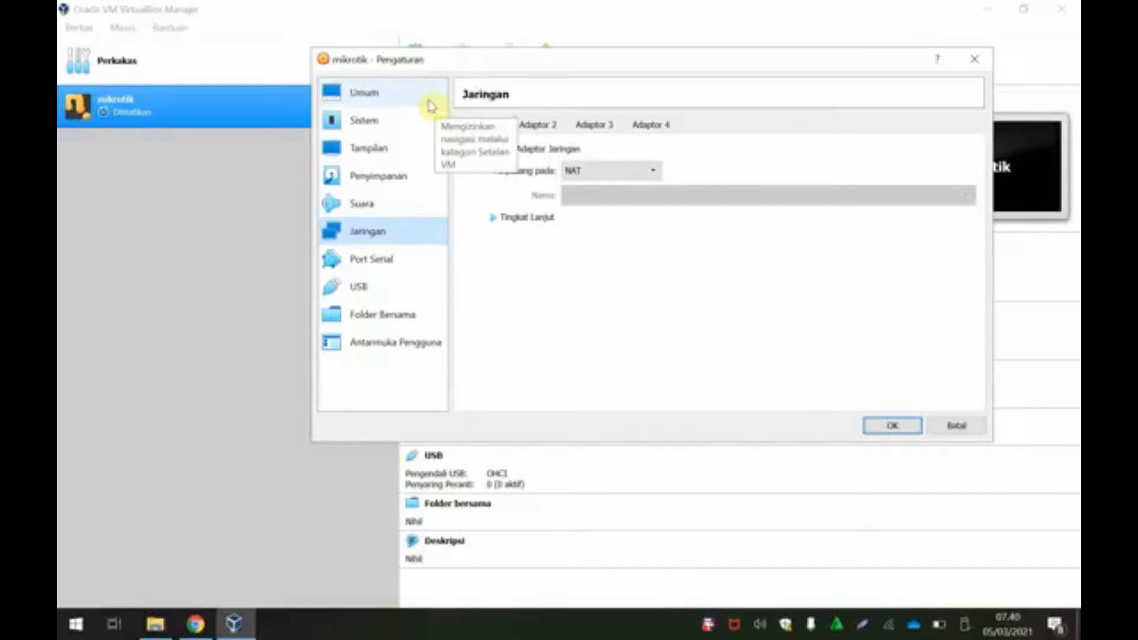
left_click(196, 623)
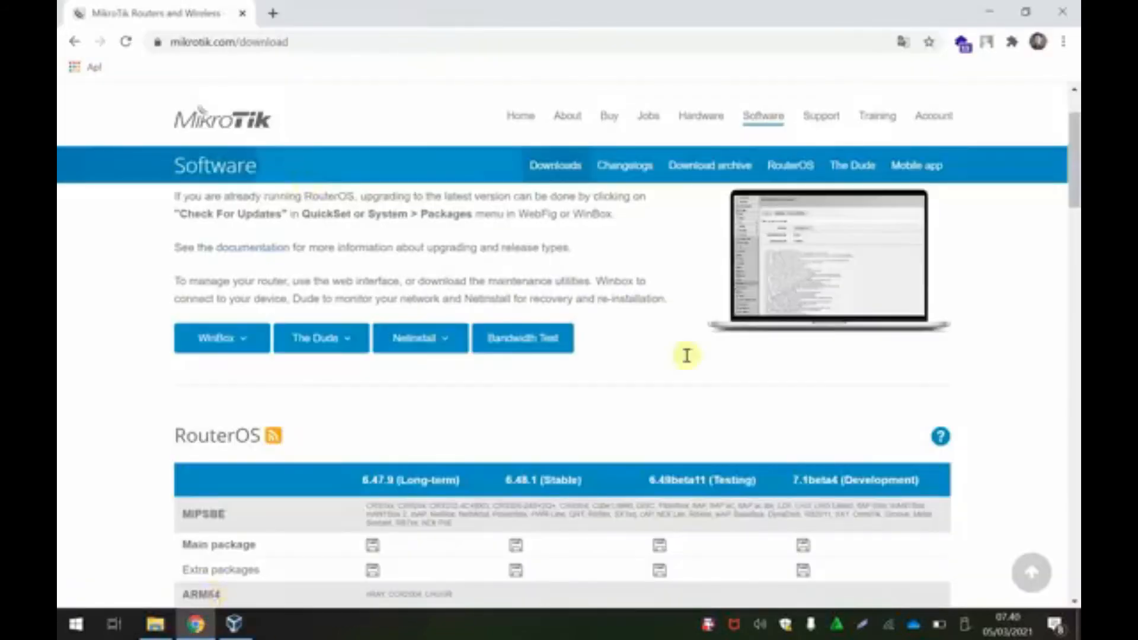
Step: Open the hEX PoE lite product page from MikroTik's Hardware product list
scroll(687, 355, "down", 4)
scroll(681, 429, "up", 3)
left_click(696, 122)
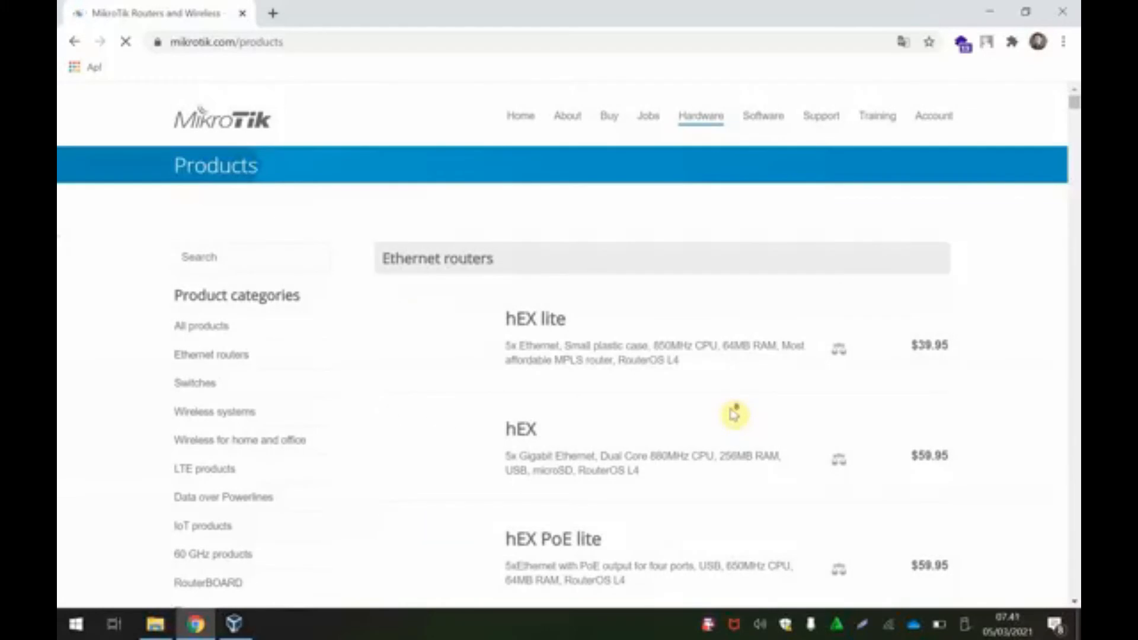
scroll(734, 415, "down", 3)
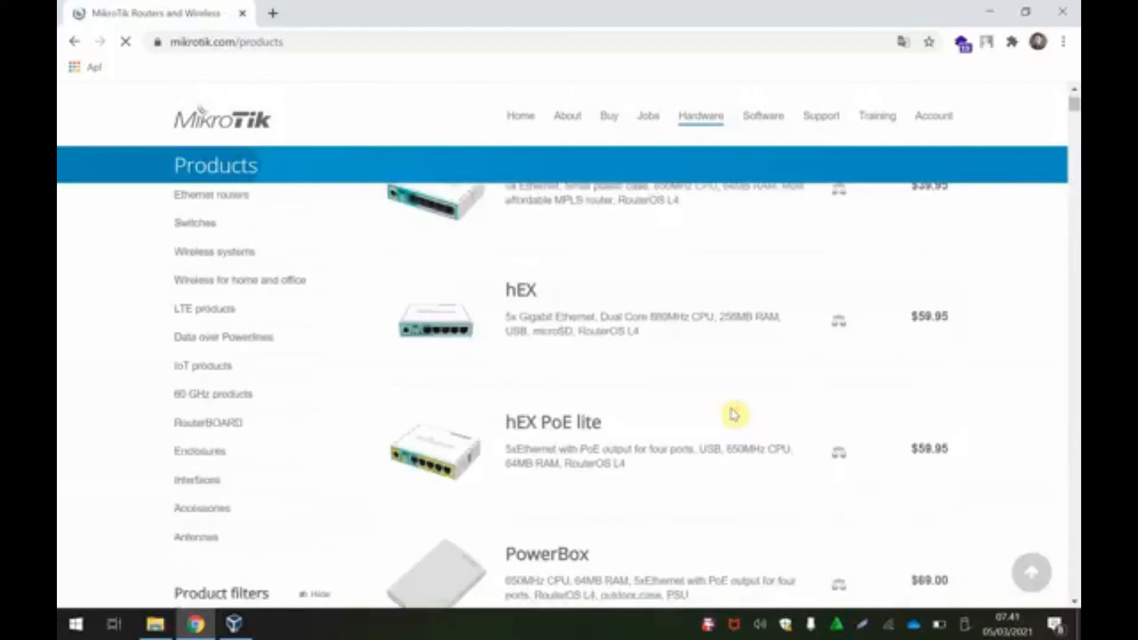
left_click(439, 458)
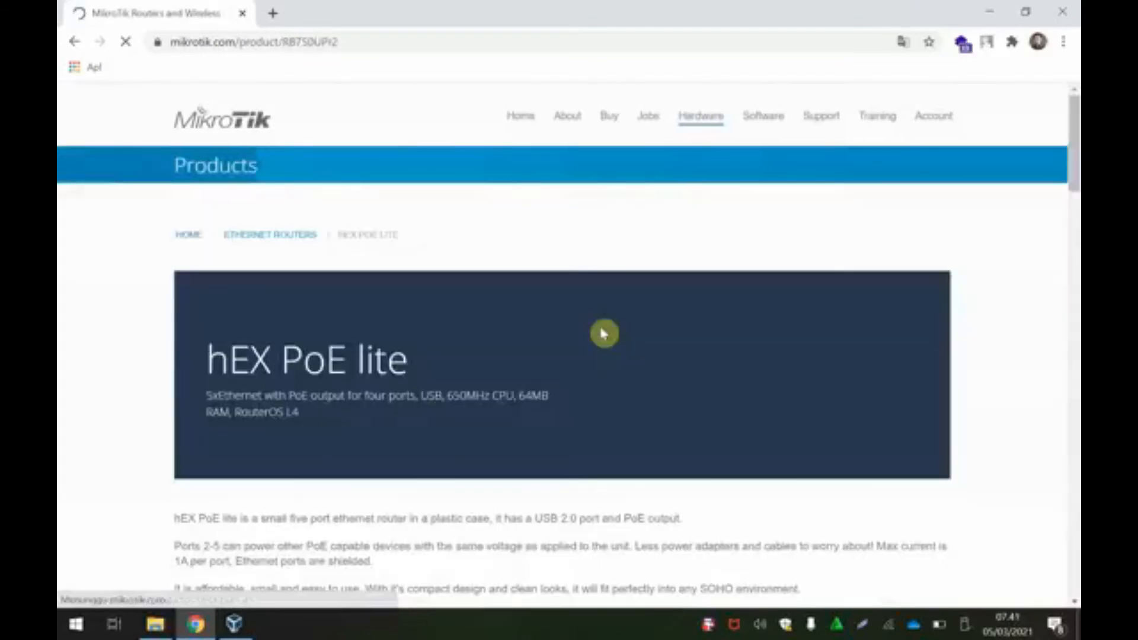
scroll(603, 332, "down", 5)
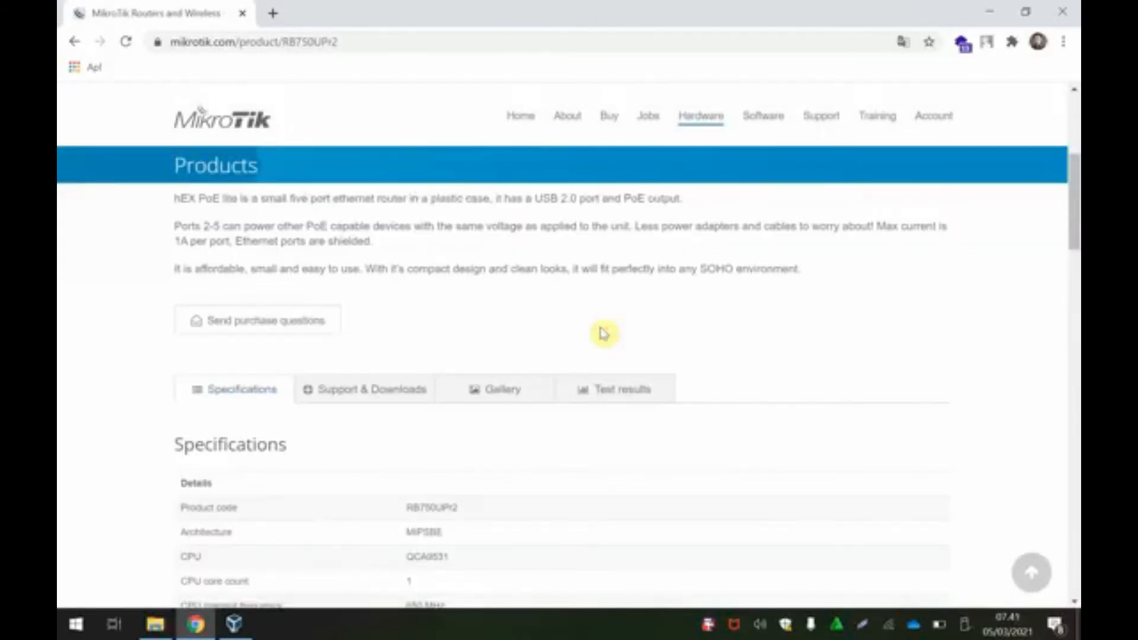
scroll(603, 334, "up", 4)
left_click(863, 624)
Step: Capture the router picture, draw red arrows to its ports, and write 'Interface' above them
left_click_drag(525, 210, 1006, 398)
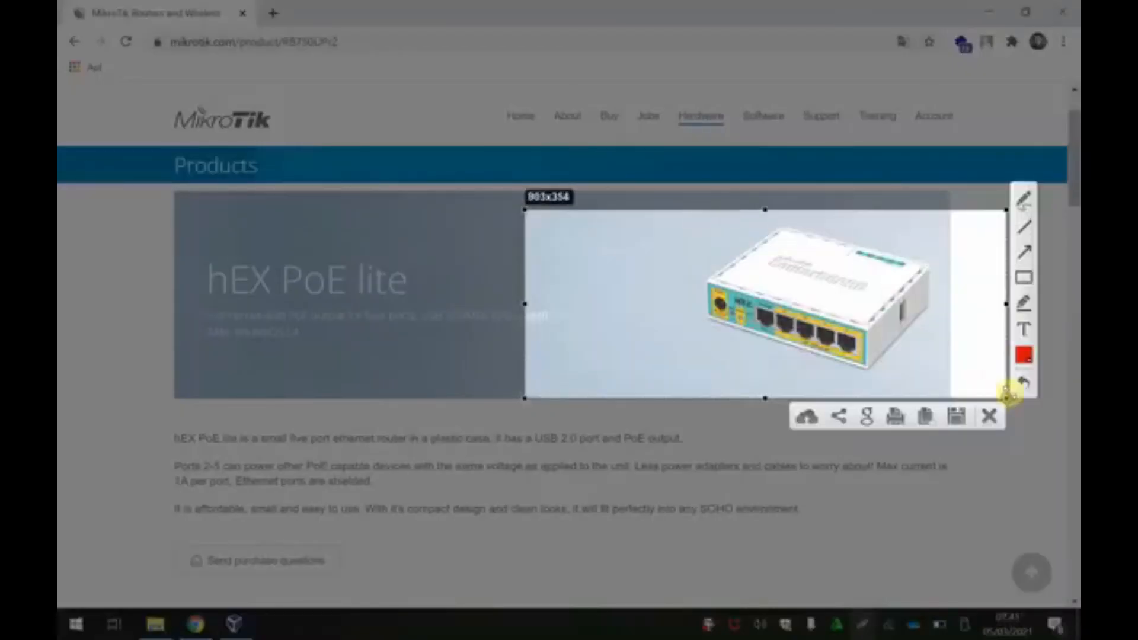
left_click(1025, 201)
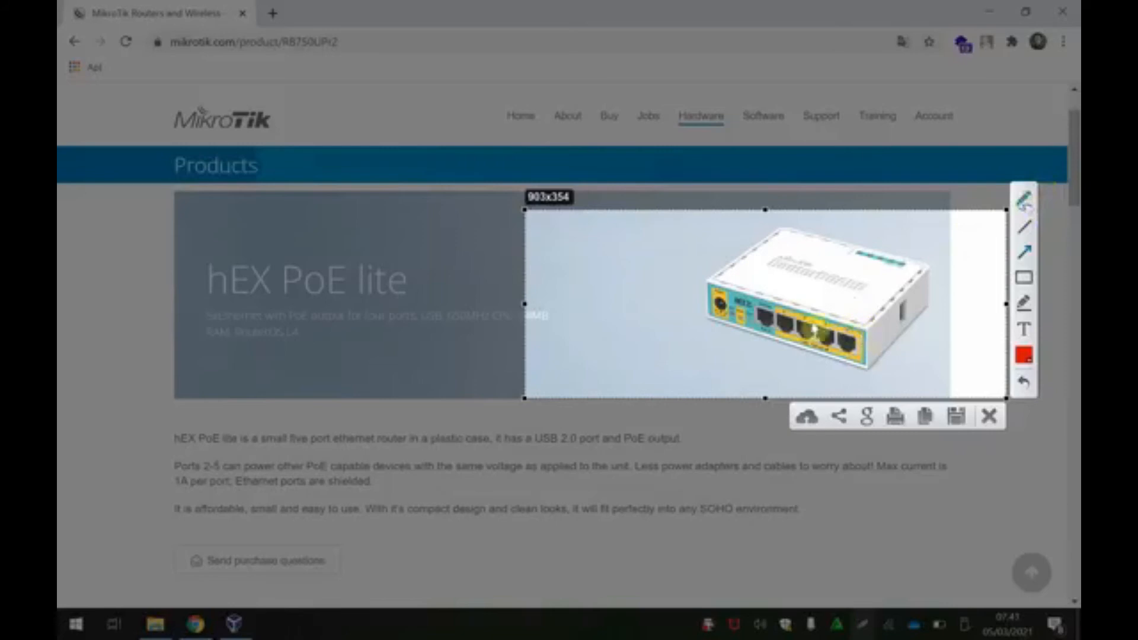
mouse_move(765, 343)
left_mouse_down()
mouse_move(811, 376)
mouse_move(863, 363)
left_mouse_up()
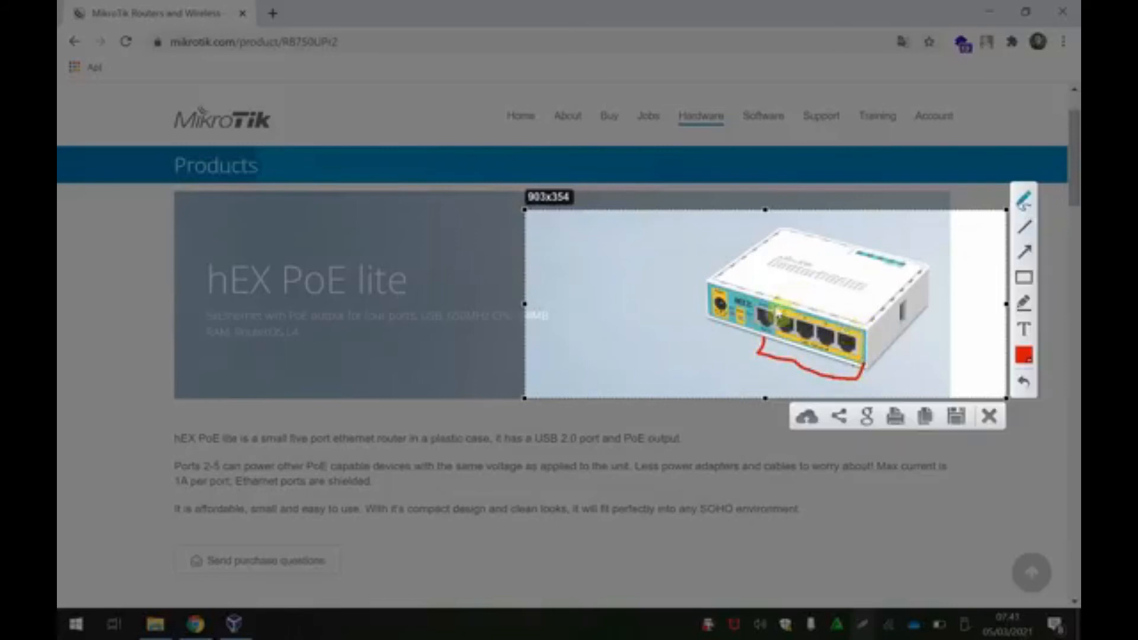
left_click_drag(760, 249, 762, 313)
mouse_move(756, 304)
left_mouse_down()
mouse_move(764, 312)
mouse_move(767, 297)
left_mouse_up()
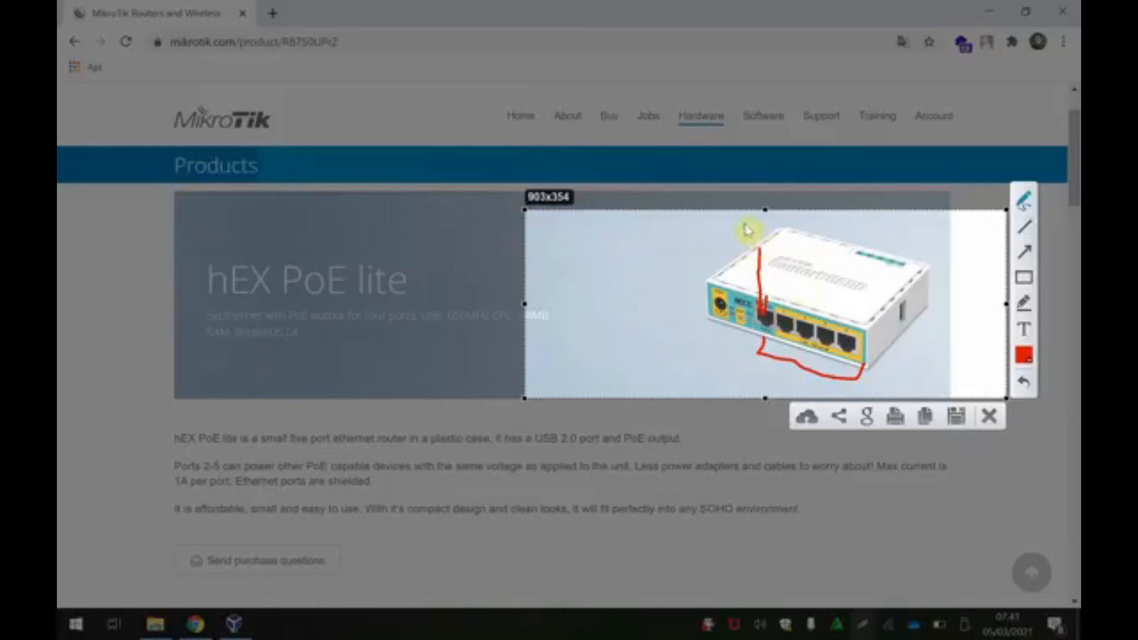
left_click_drag(780, 253, 783, 304)
left_click_drag(795, 302, 793, 292)
left_click_drag(821, 255, 818, 314)
left_click_drag(812, 301, 825, 301)
mouse_move(846, 264)
left_mouse_down()
mouse_move(835, 312)
mouse_move(844, 304)
mouse_move(871, 323)
left_mouse_up()
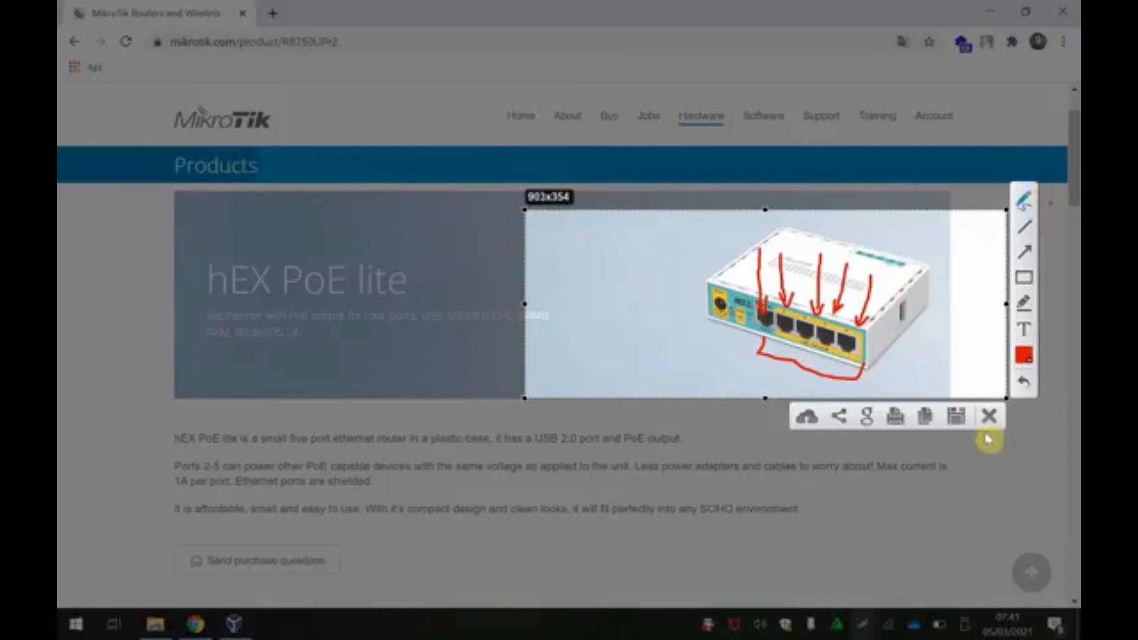
mouse_move(778, 224)
left_mouse_down()
mouse_move(788, 243)
mouse_move(824, 237)
mouse_move(888, 255)
mouse_move(925, 234)
mouse_move(937, 246)
left_mouse_up()
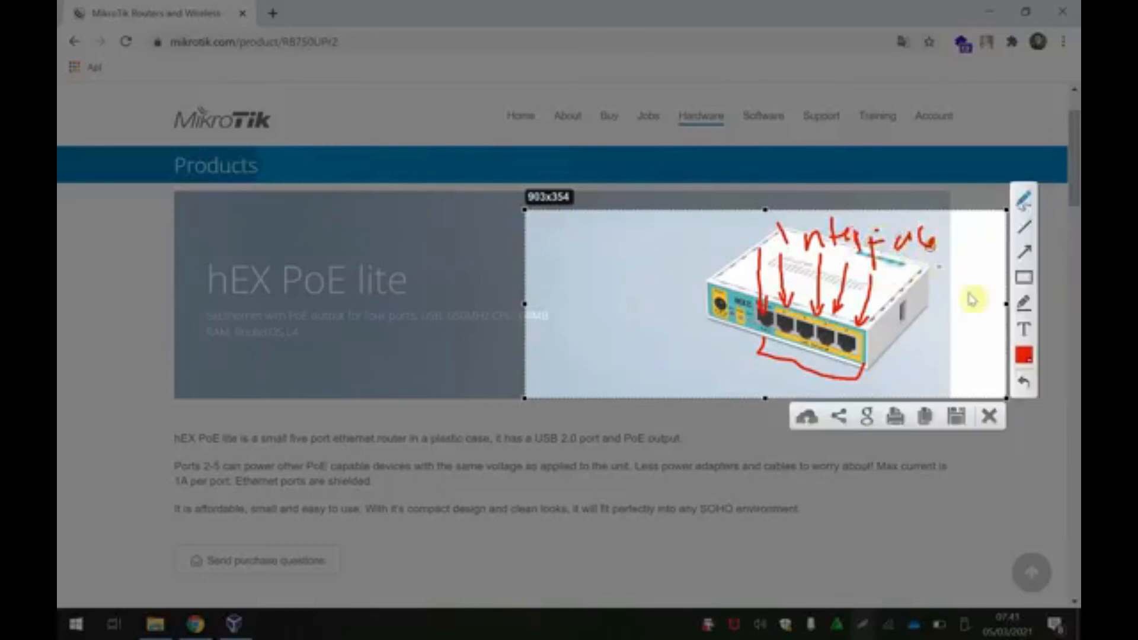
left_click(990, 415)
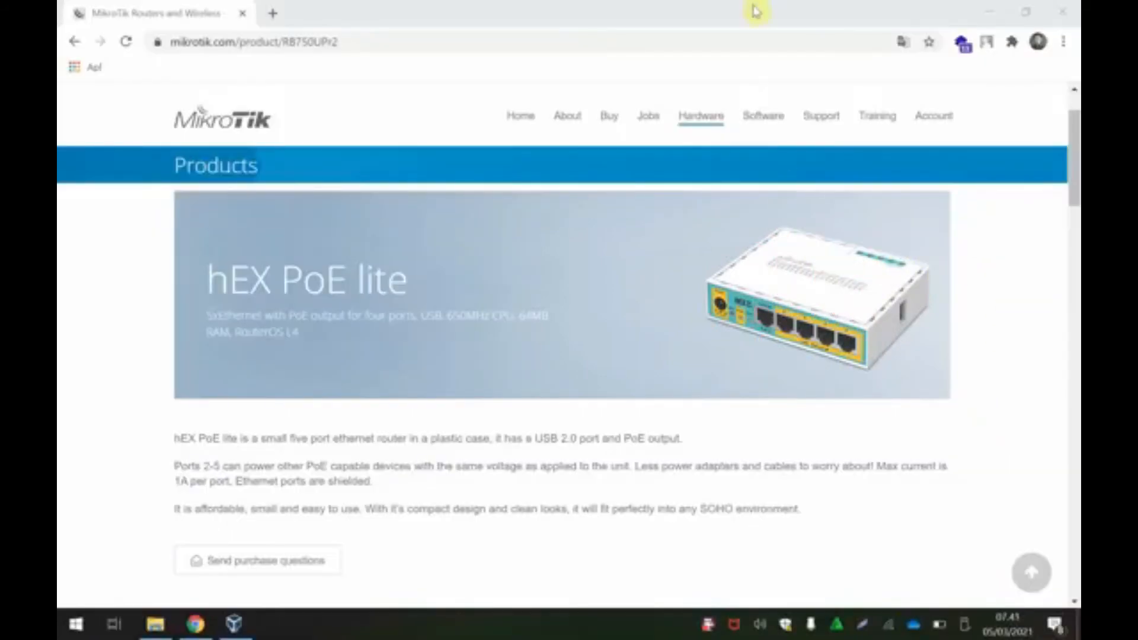
Step: Return to the VM's network settings and confirm Adapters 2, 3 and 4 are not enabled
left_click(235, 628)
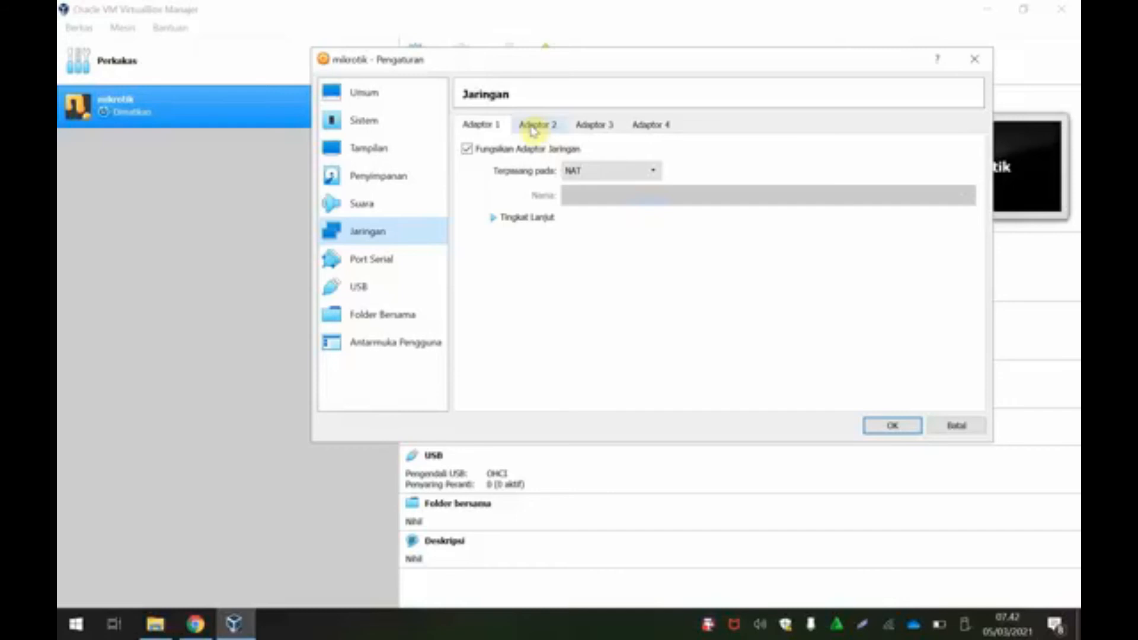
left_click(195, 622)
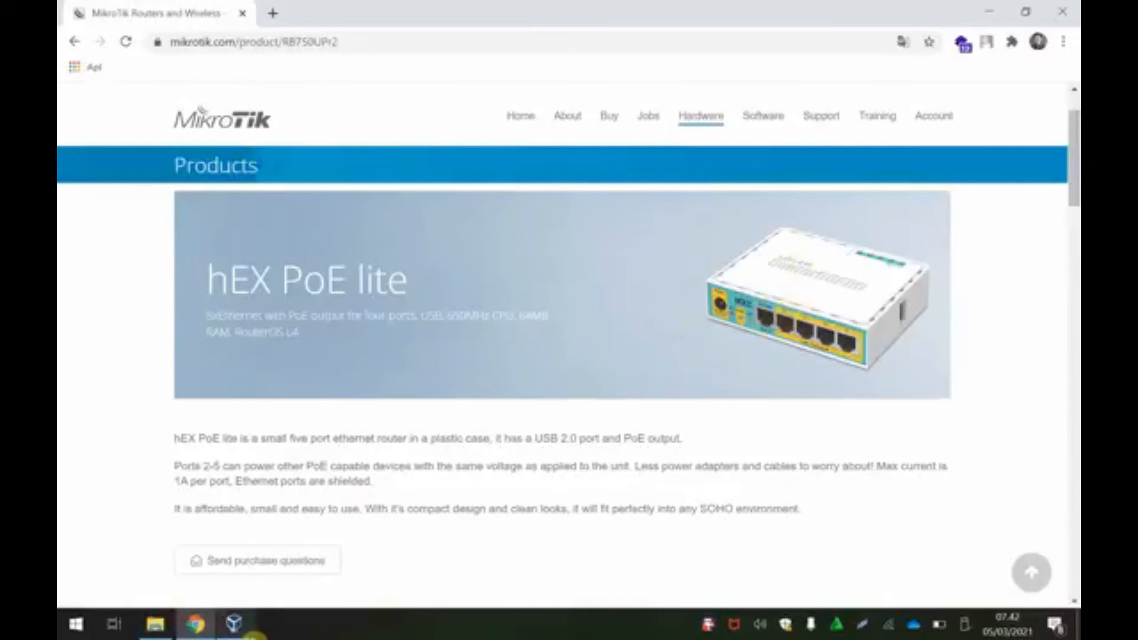
left_click(237, 627)
left_click(544, 125)
left_click(598, 123)
left_click(655, 125)
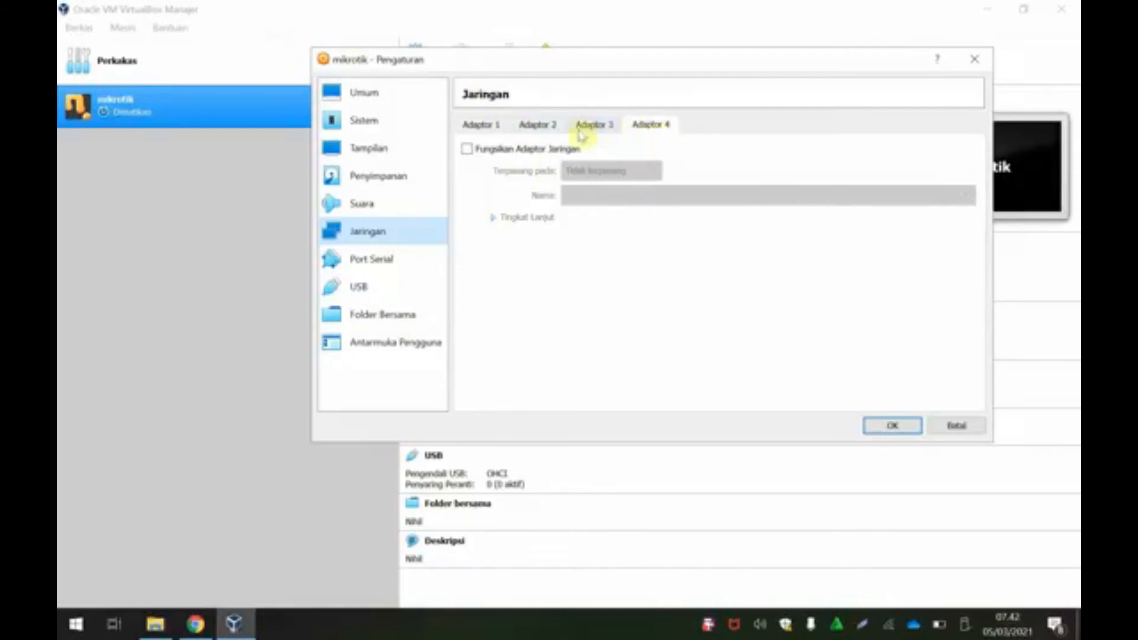
Step: Enable Adapter 2 and attach it to an Internal Network
left_click(495, 127)
left_click(536, 125)
left_click(592, 124)
left_click(495, 126)
left_click(537, 125)
left_click(466, 148)
left_click(484, 131)
left_click(539, 122)
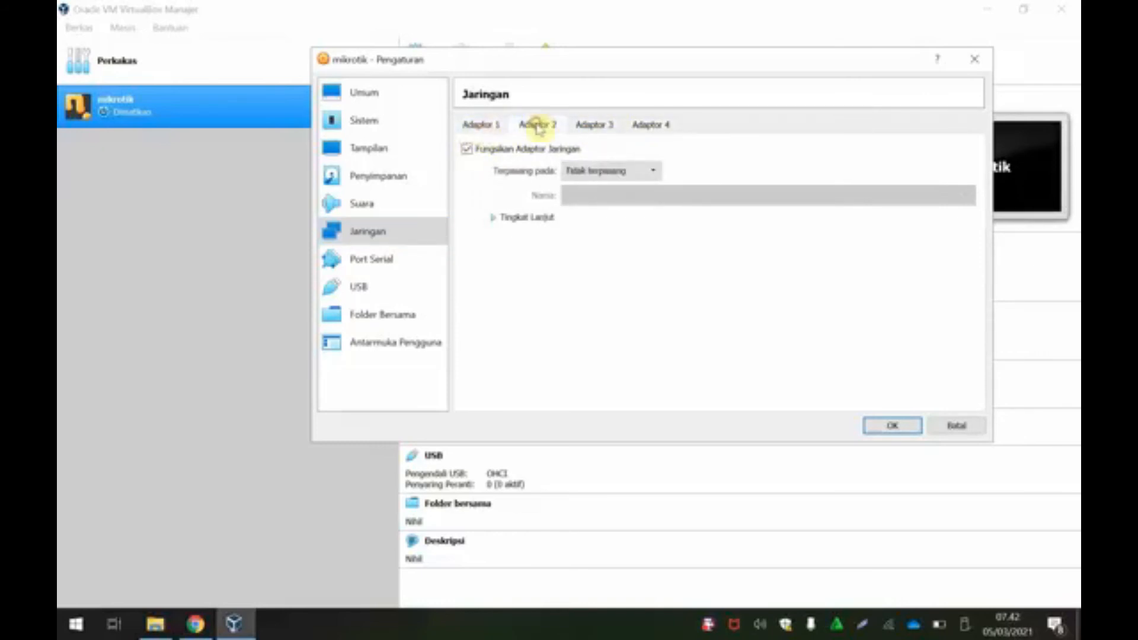
left_click(589, 172)
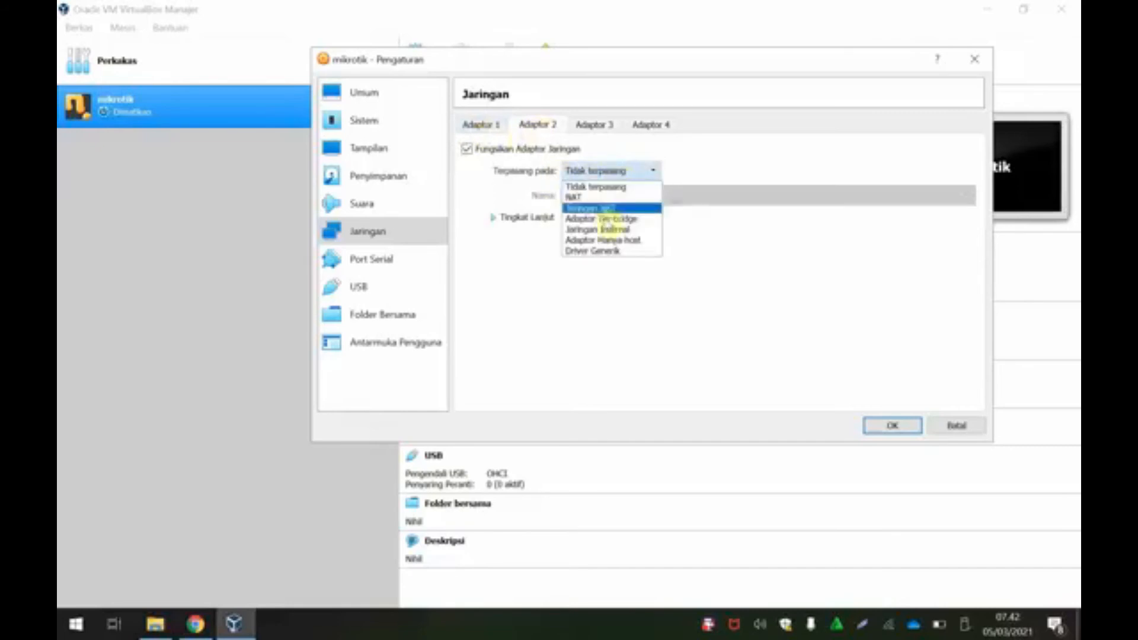
left_click(619, 230)
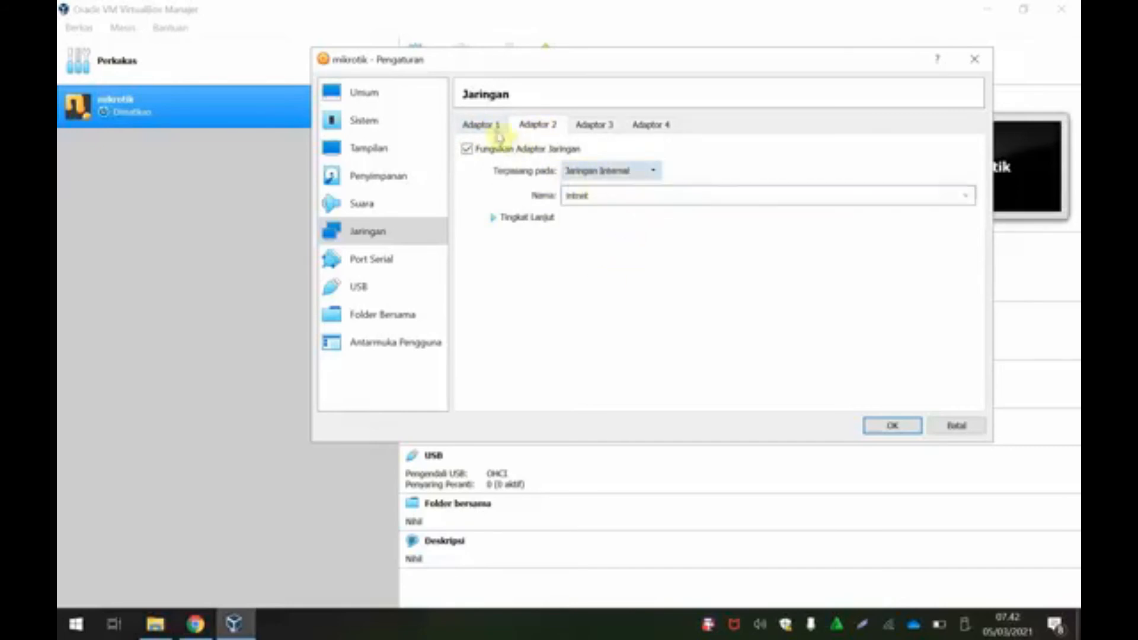
Step: Bridge Adapter 1 to the Intel Dual Band Wireless-AC 3165 card
left_click(487, 126)
left_click(605, 171)
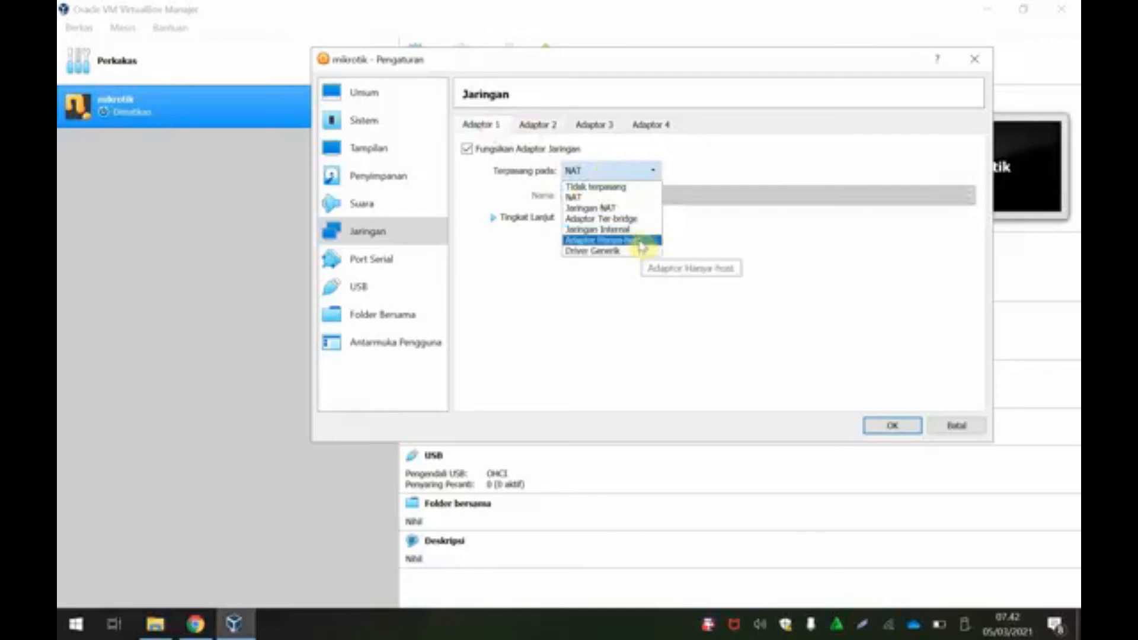
left_click(640, 219)
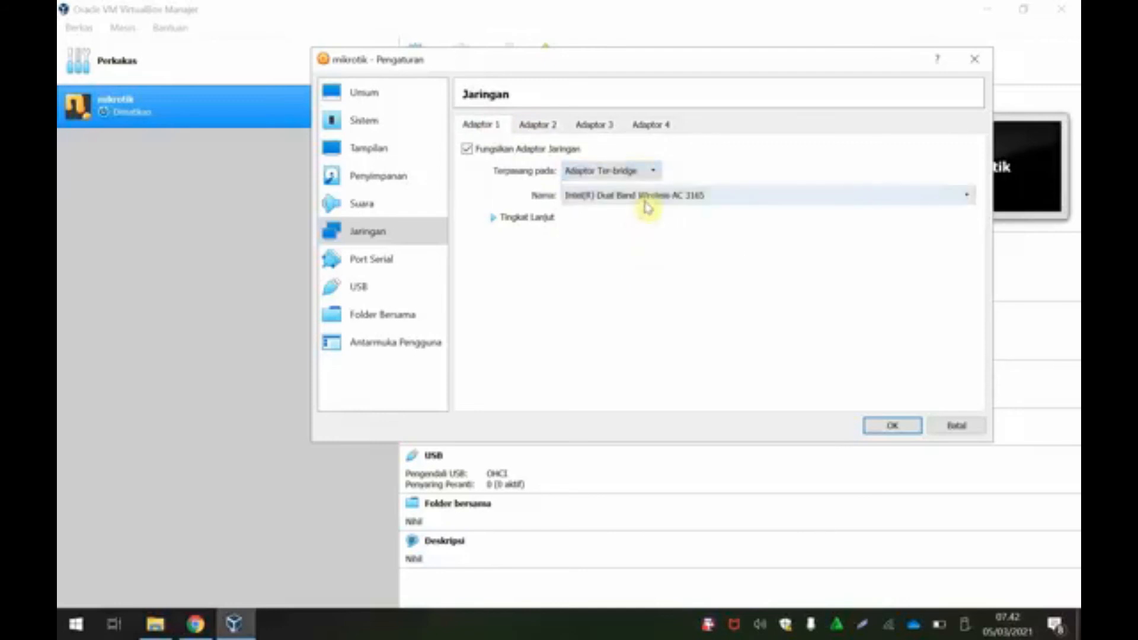
left_click(895, 630)
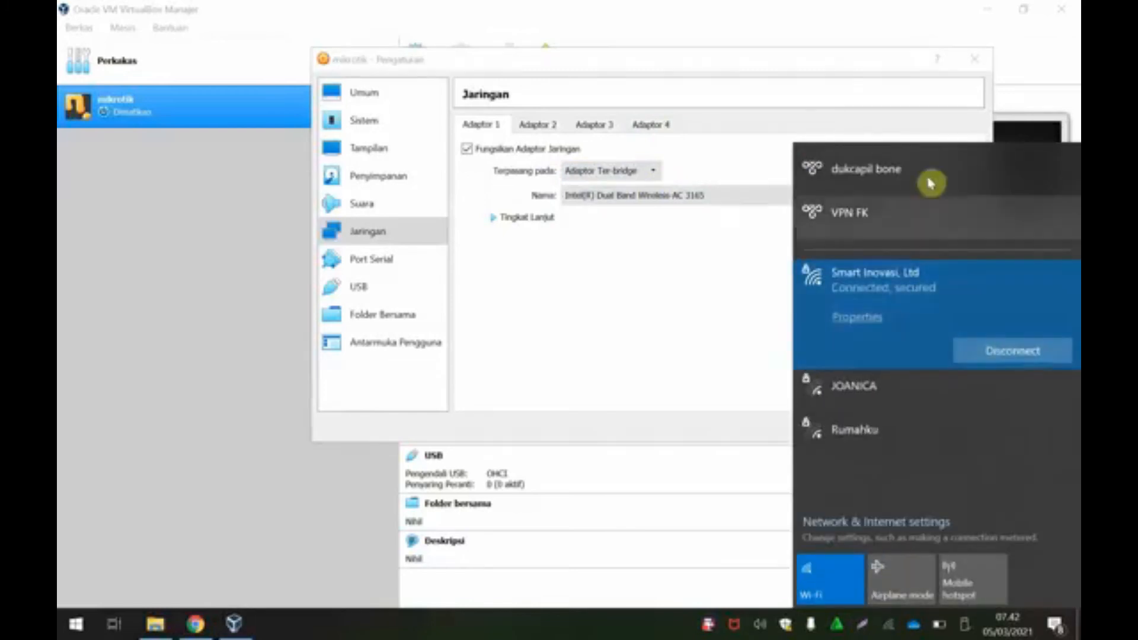
left_click(621, 198)
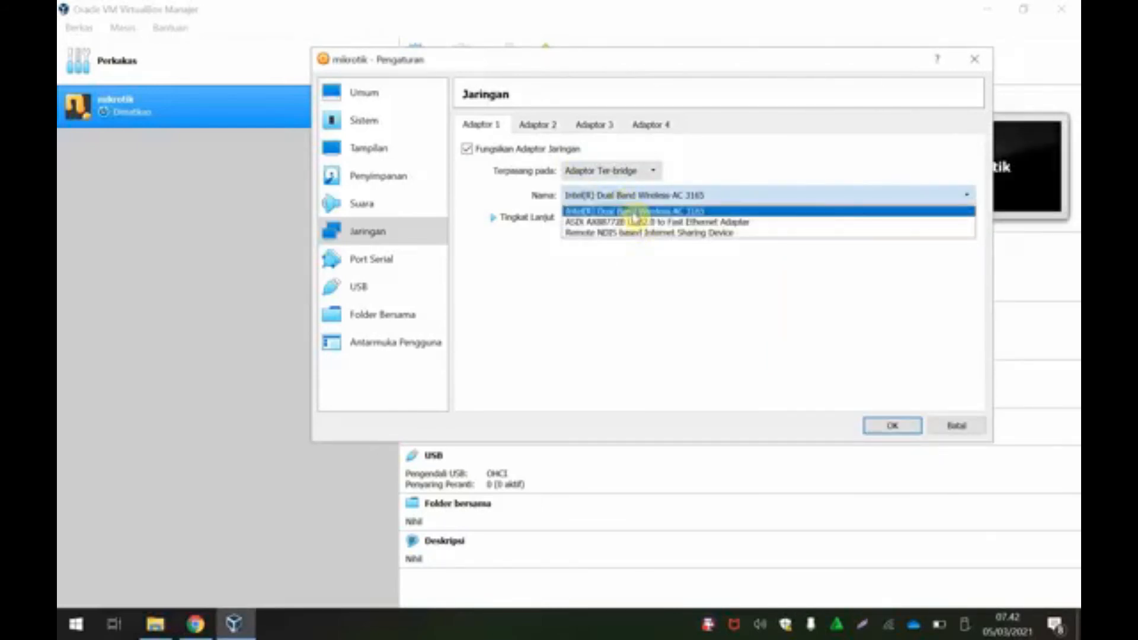
left_click(633, 212)
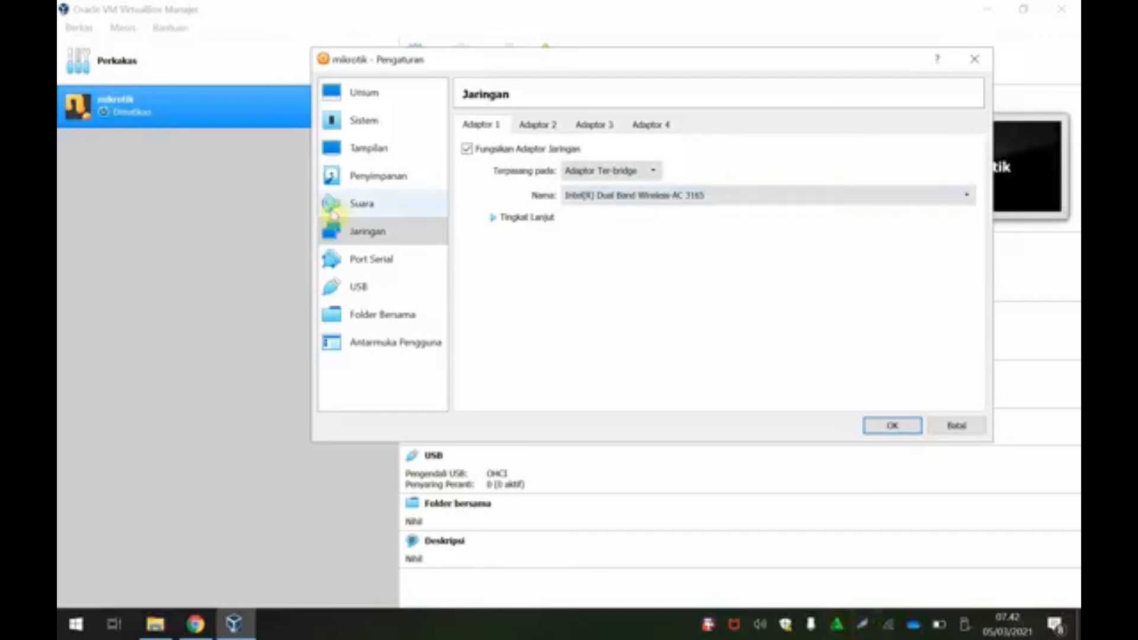
left_click(537, 124)
left_click(478, 123)
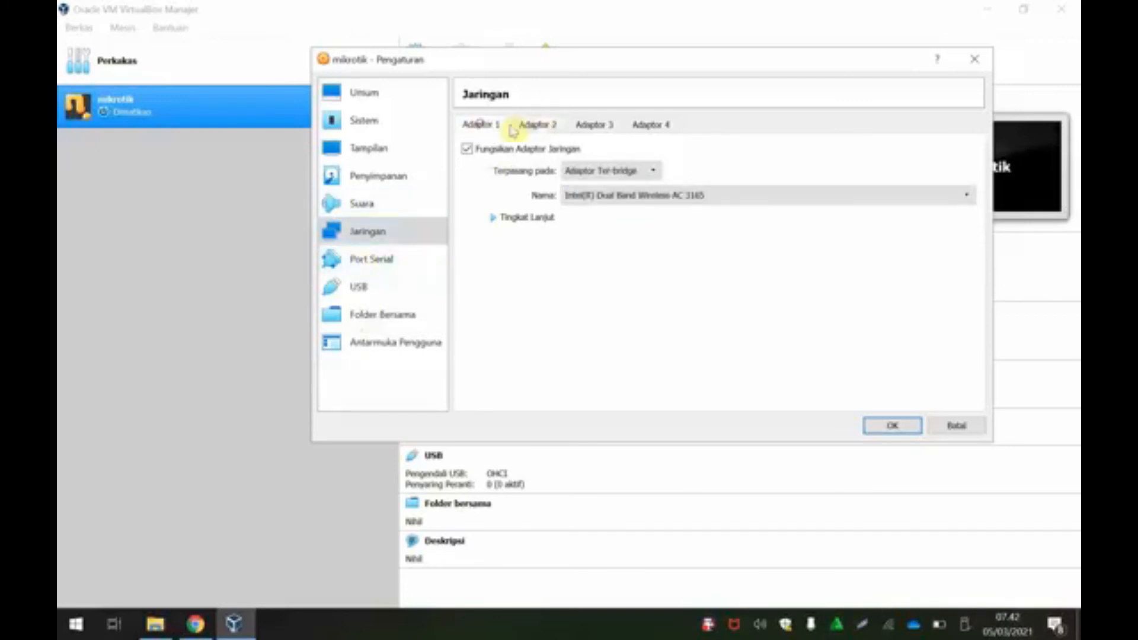
Step: Review the remaining settings pages, save the mikrotik VM settings, and start the VM
left_click(379, 259)
left_click(363, 290)
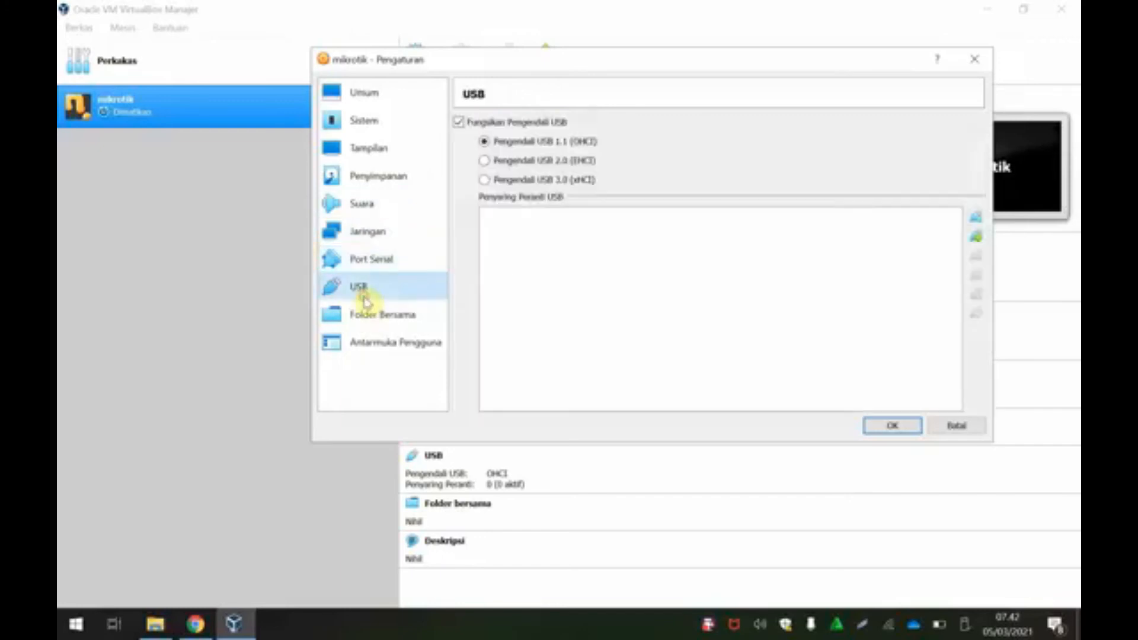
left_click(396, 318)
left_click(400, 337)
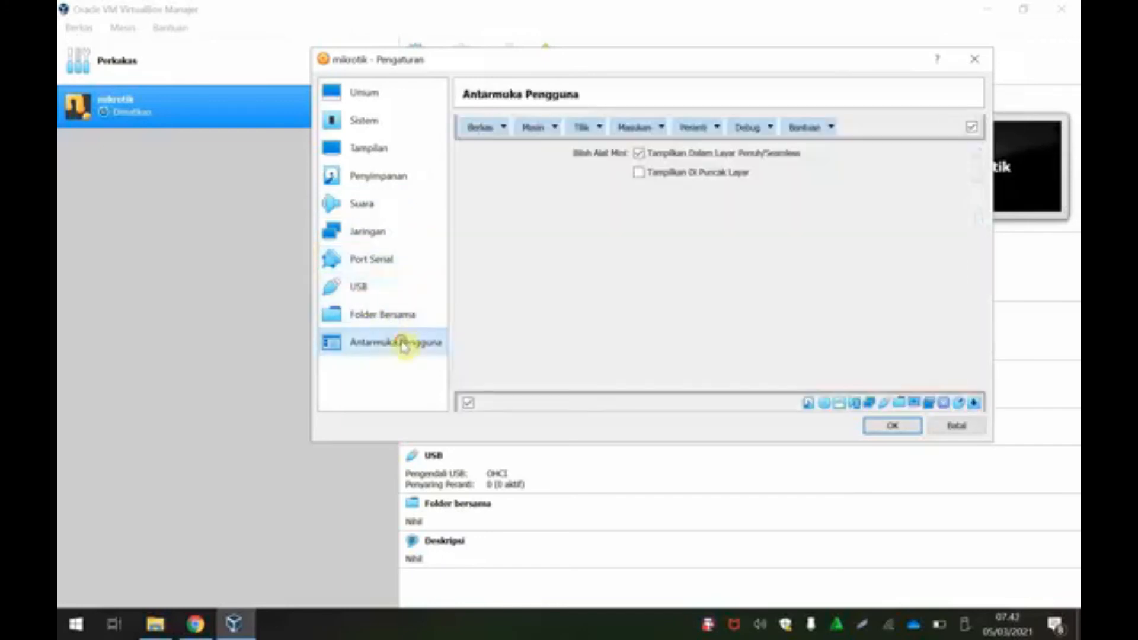
left_click(896, 426)
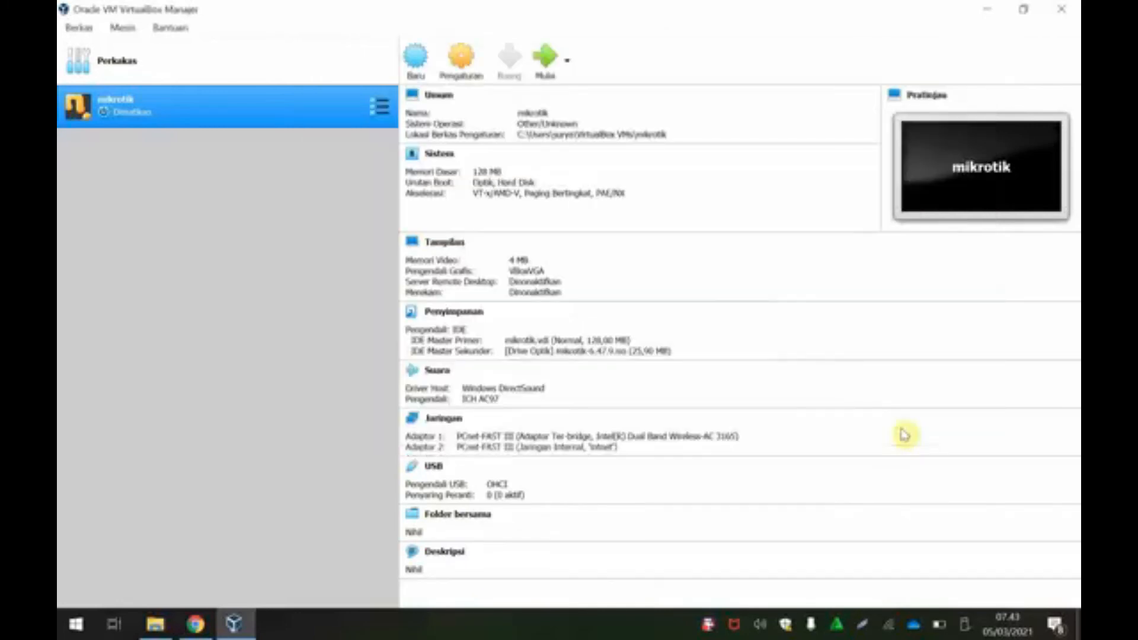
left_click(546, 62)
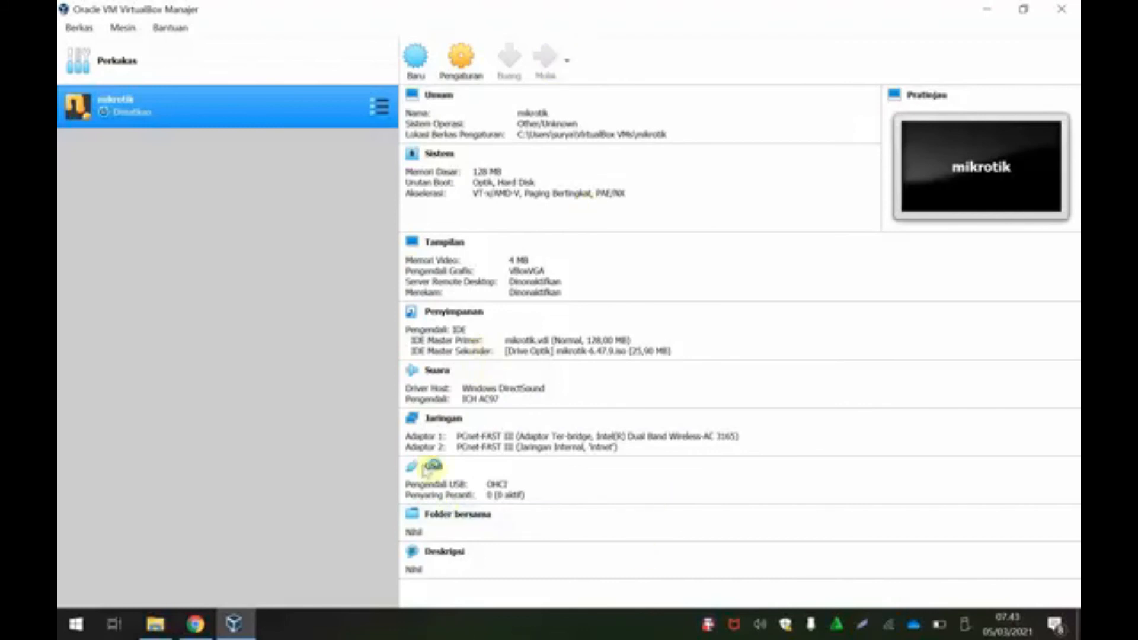
mouse_move(217, 633)
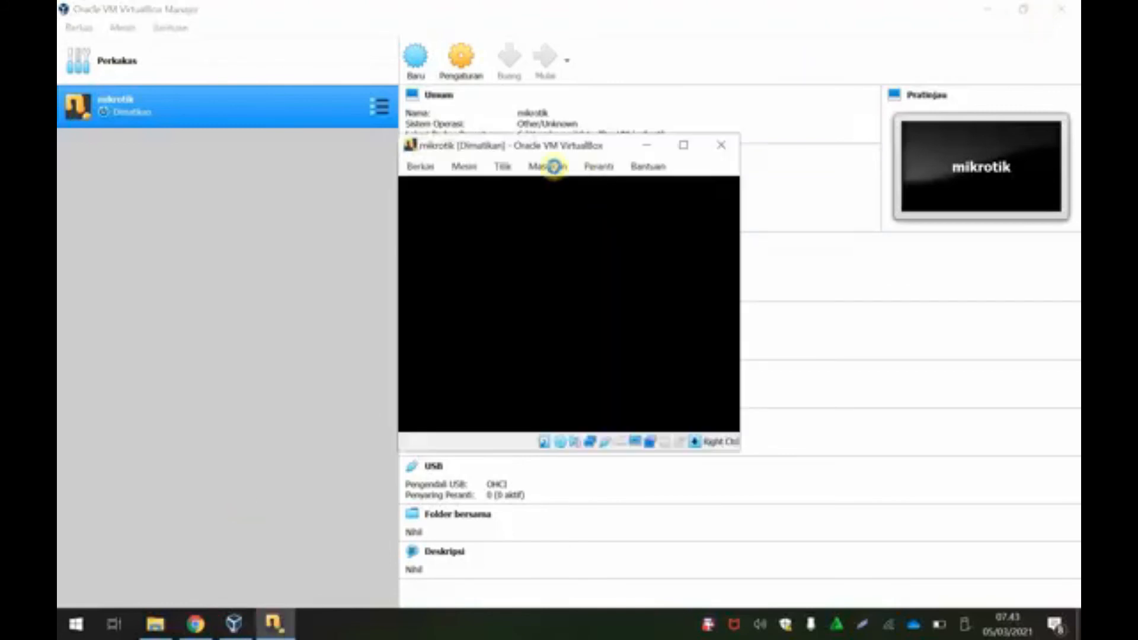
Step: Dismiss the keyboard auto-capture notice and reposition the running VM window
left_click_drag(522, 153, 582, 169)
left_click(203, 625)
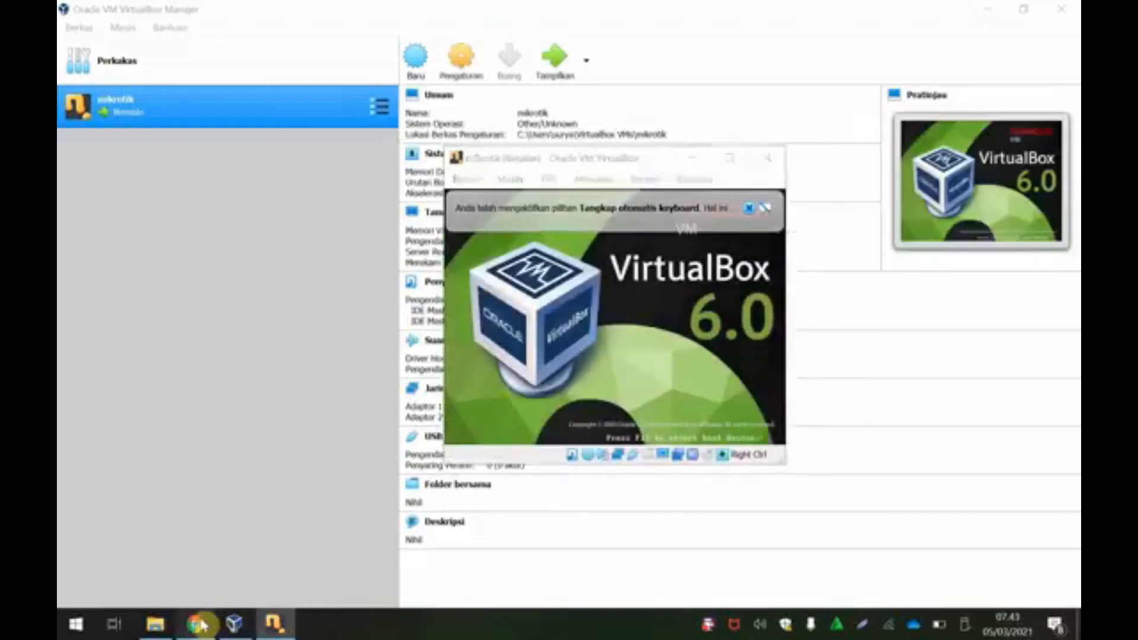
left_click(752, 120)
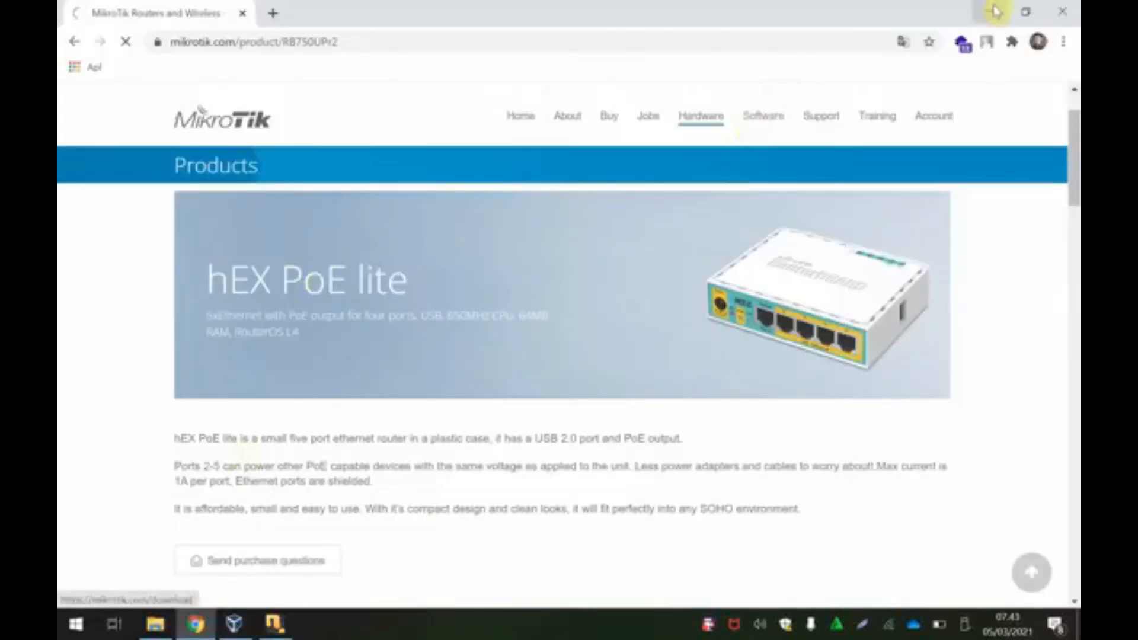
left_click(996, 11)
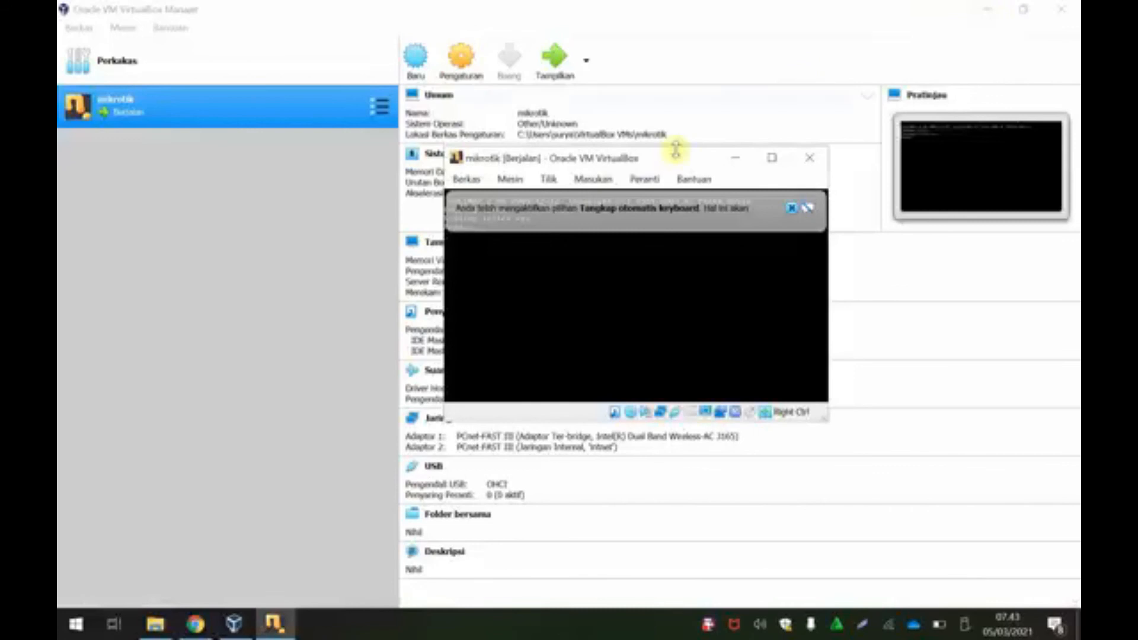
left_click(793, 210)
left_click_drag(665, 160, 591, 96)
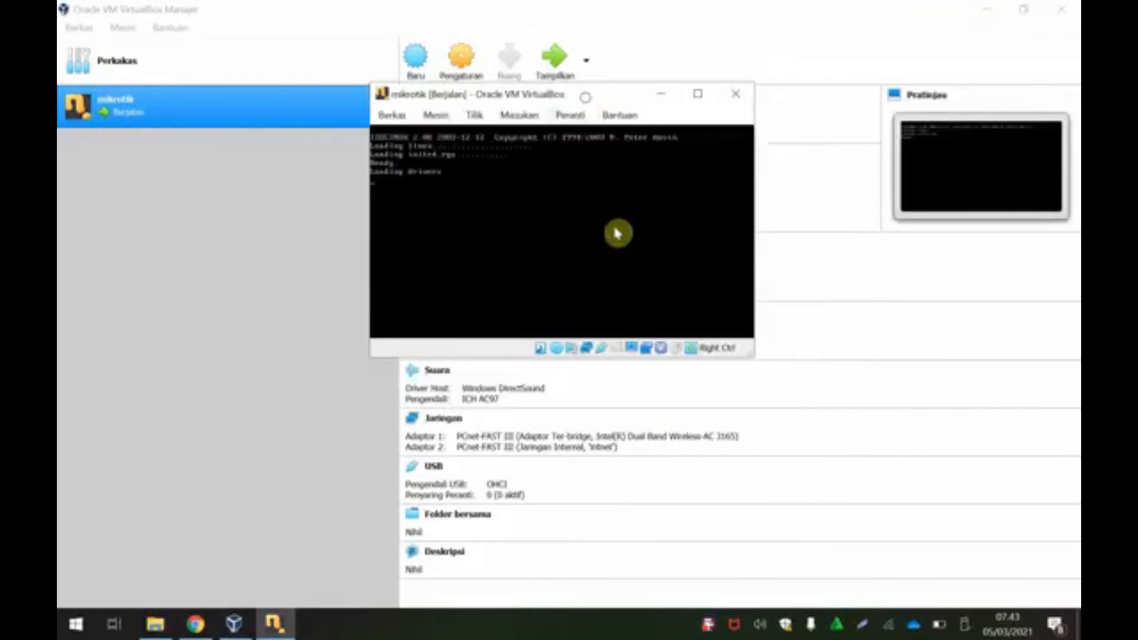
Step: Switch the VM window to scaled mode and confirm the switch
left_click(484, 121)
left_click(479, 124)
left_click(474, 116)
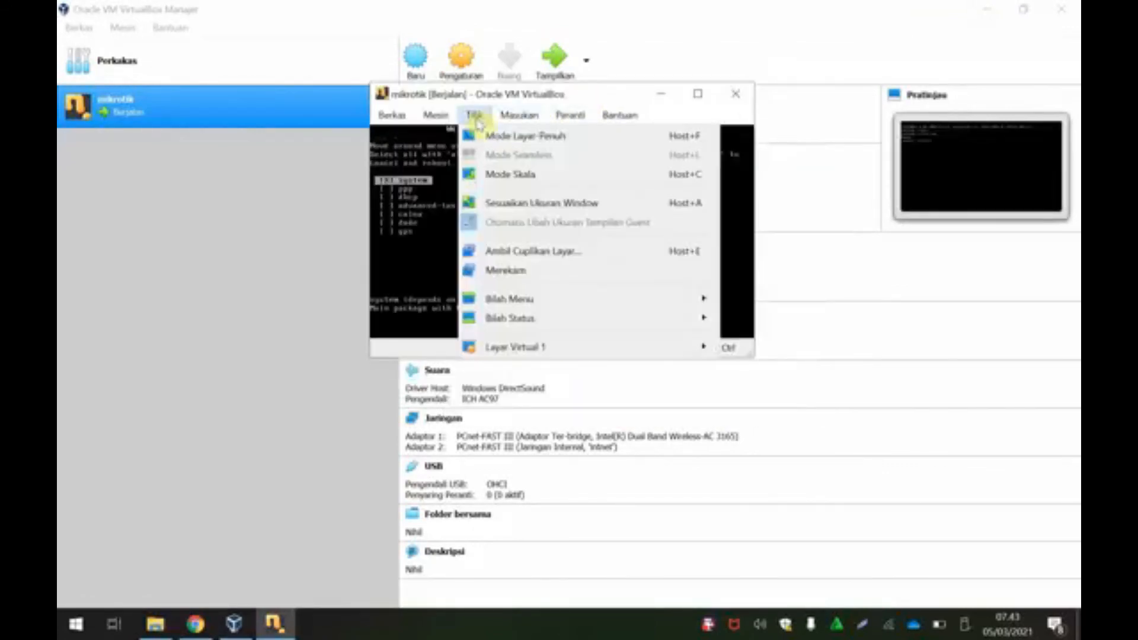
left_click(500, 175)
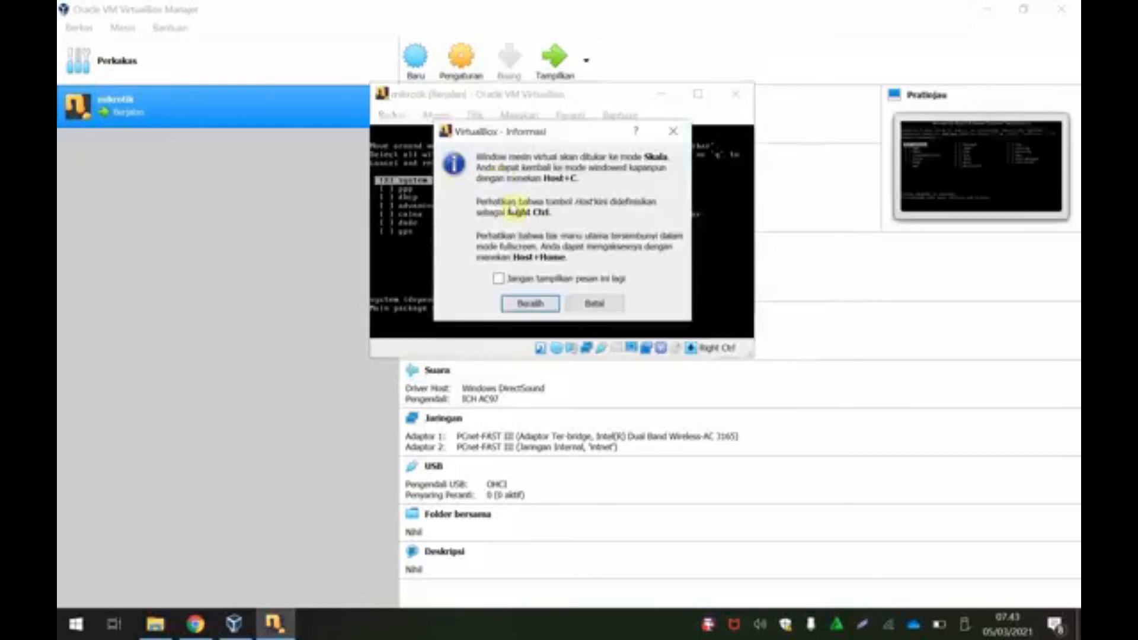
left_click(529, 303)
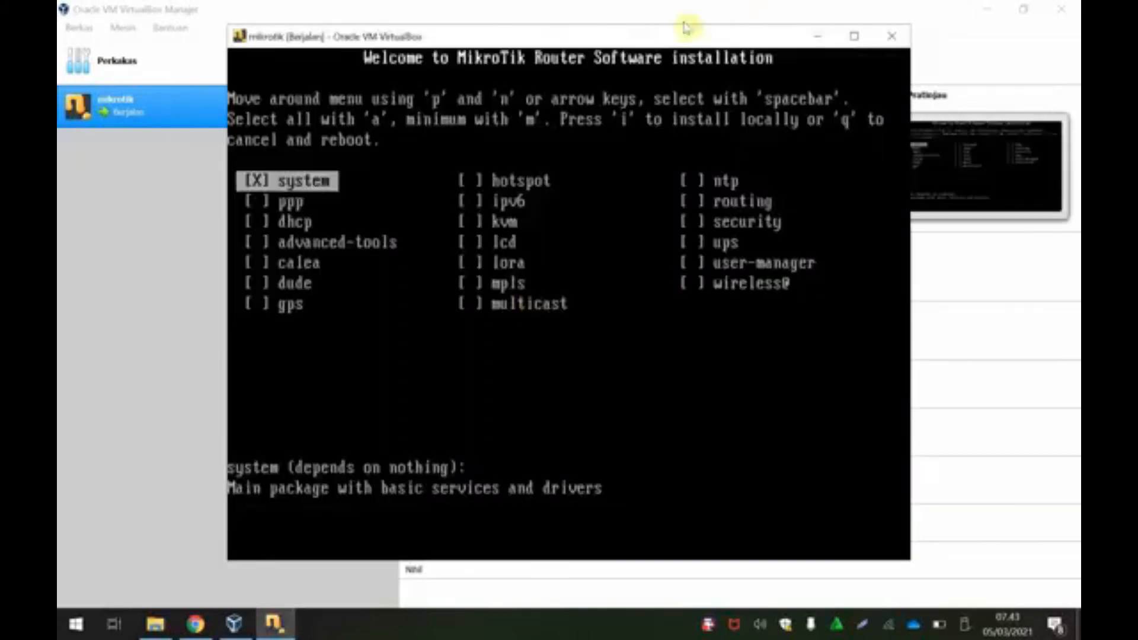
Step: Select all packages with 'a', install with 'i', answer y, reboot, and bring up close options
left_click_drag(581, 46, 576, 61)
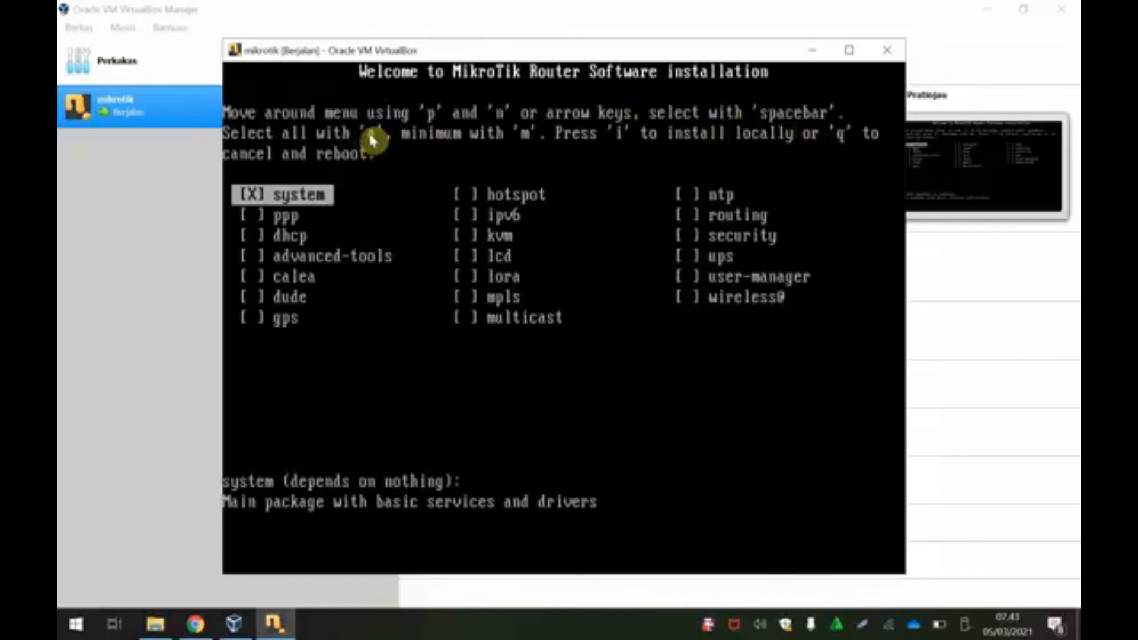
key("a")
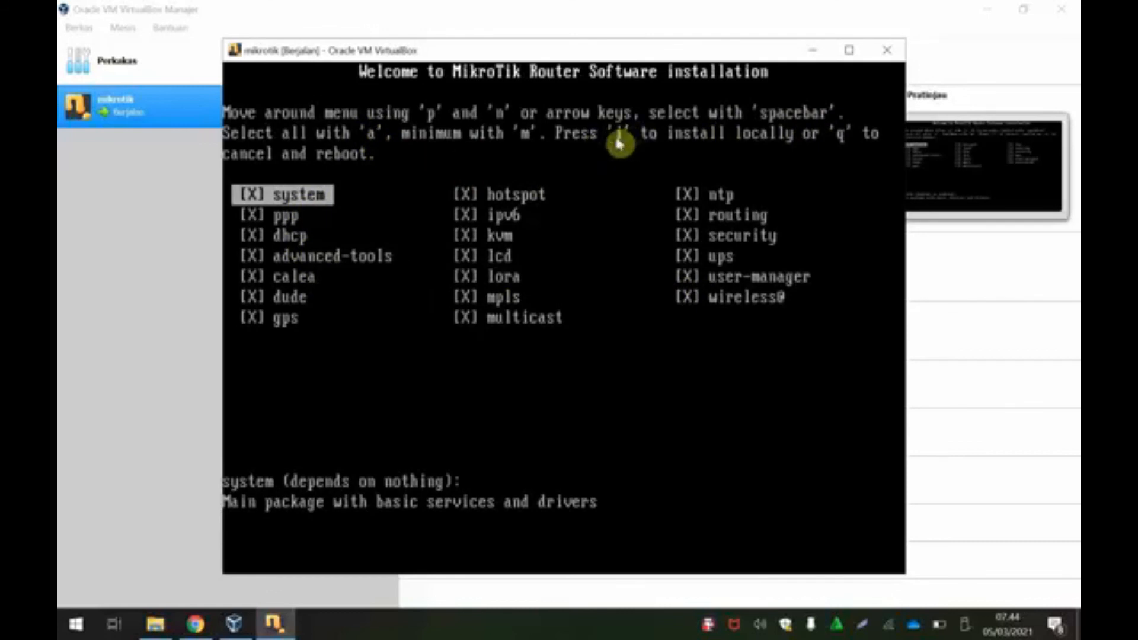
key("i")
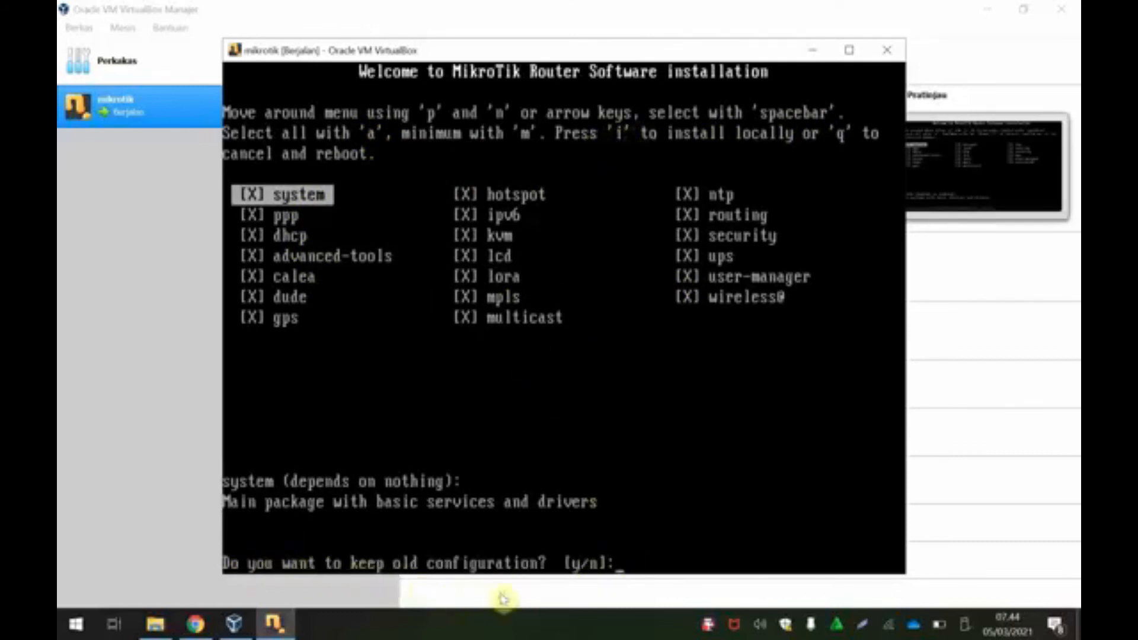
type("y/n]:")
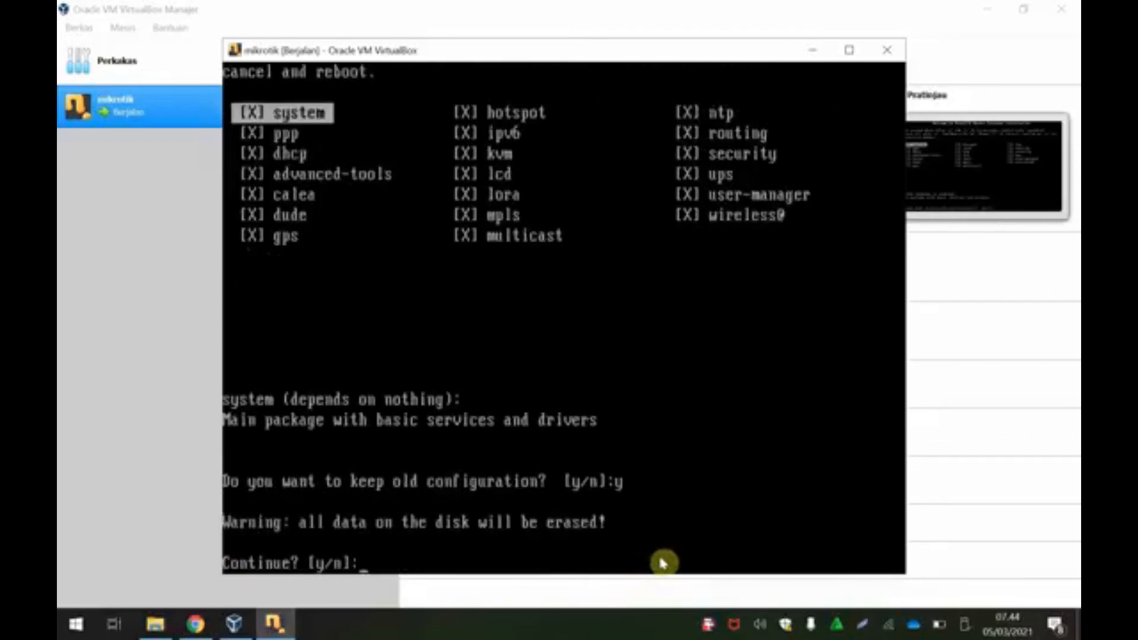
type("y")
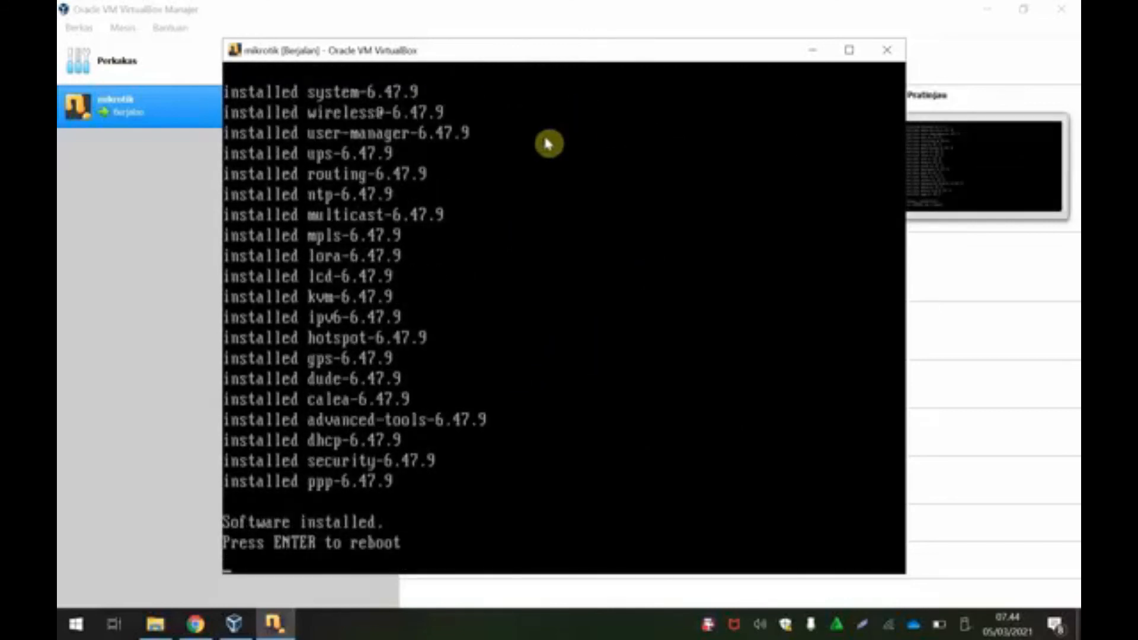
key("Return")
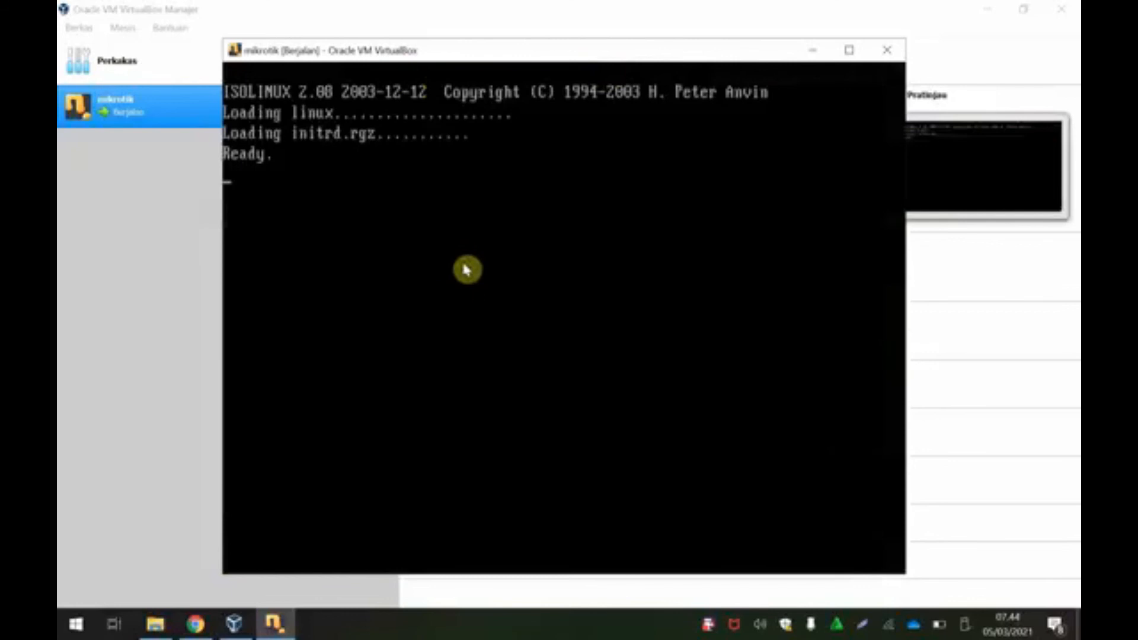
left_click_drag(527, 39, 582, 43)
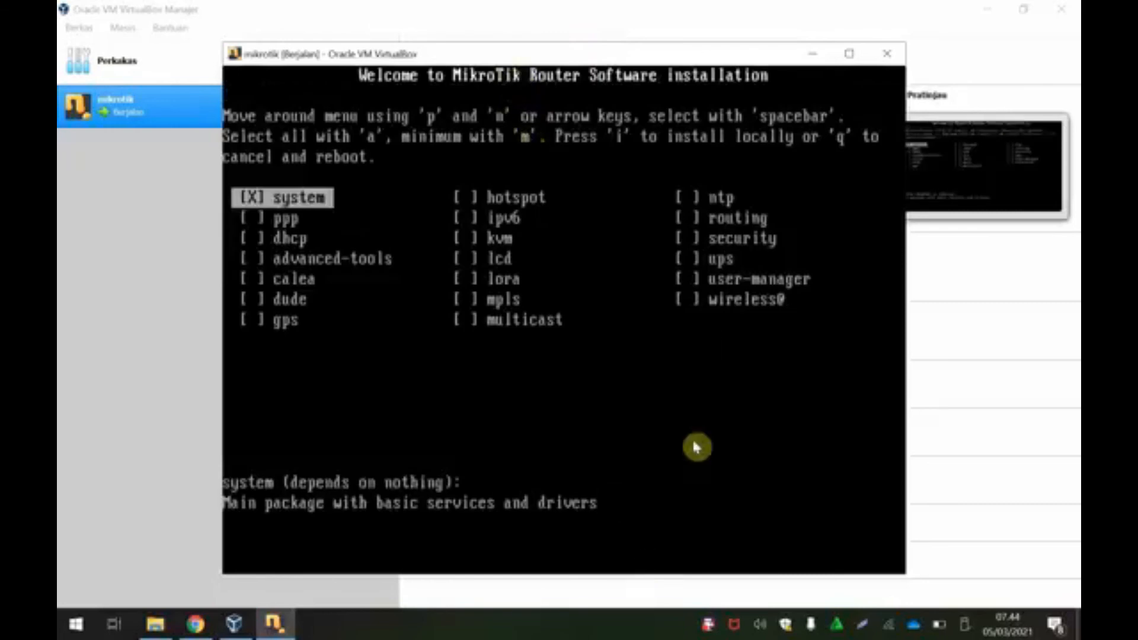
left_click(887, 53)
Step: Power off the VM, move Hard Disk above Optik in the boot order, save, and restart it
left_click(550, 337)
left_click(513, 359)
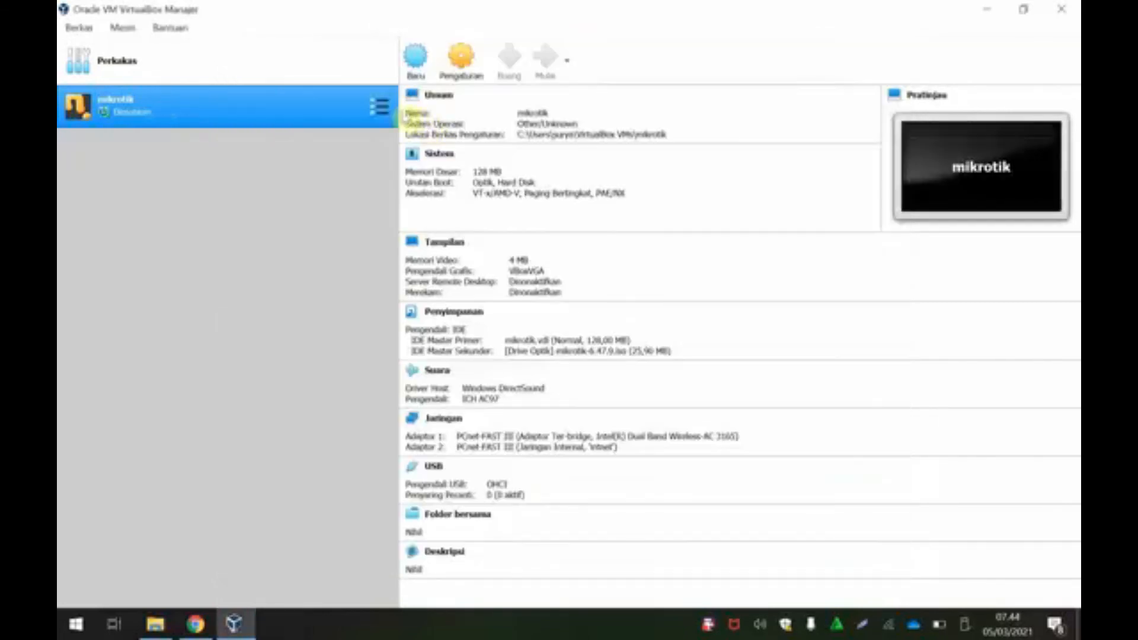
left_click(461, 57)
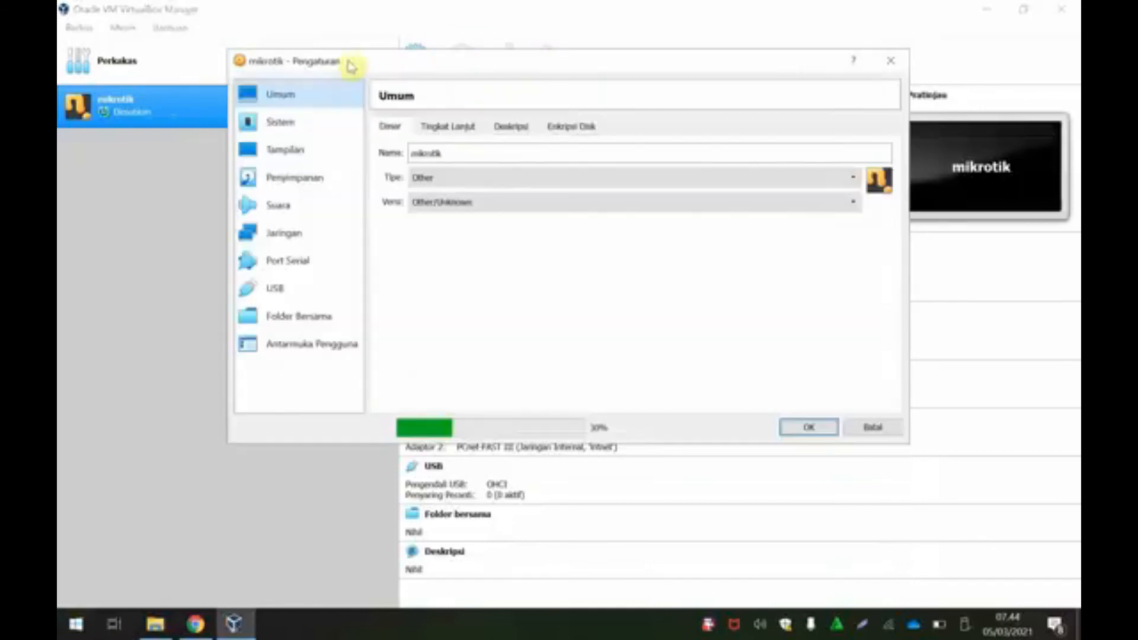
left_click(283, 123)
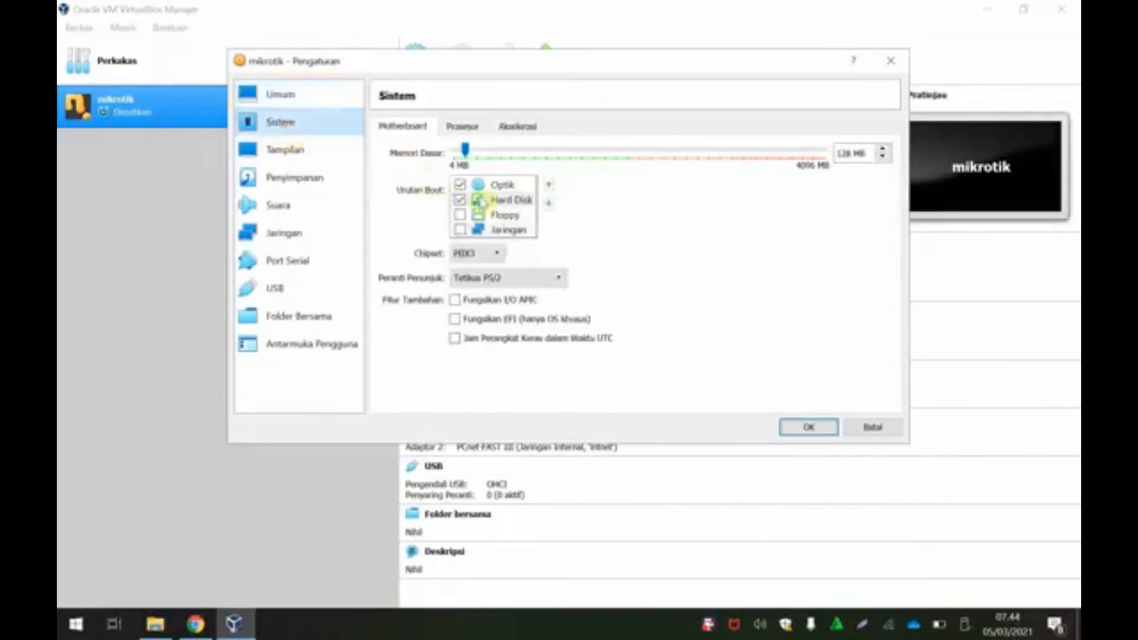
left_click(498, 202)
left_click(549, 185)
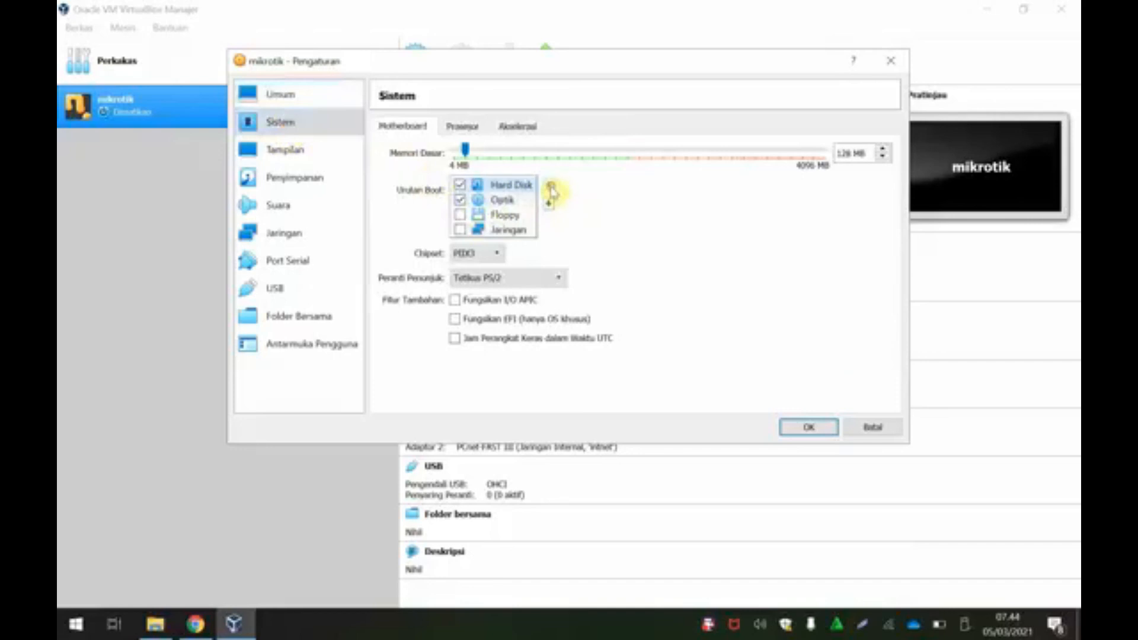
left_click(807, 428)
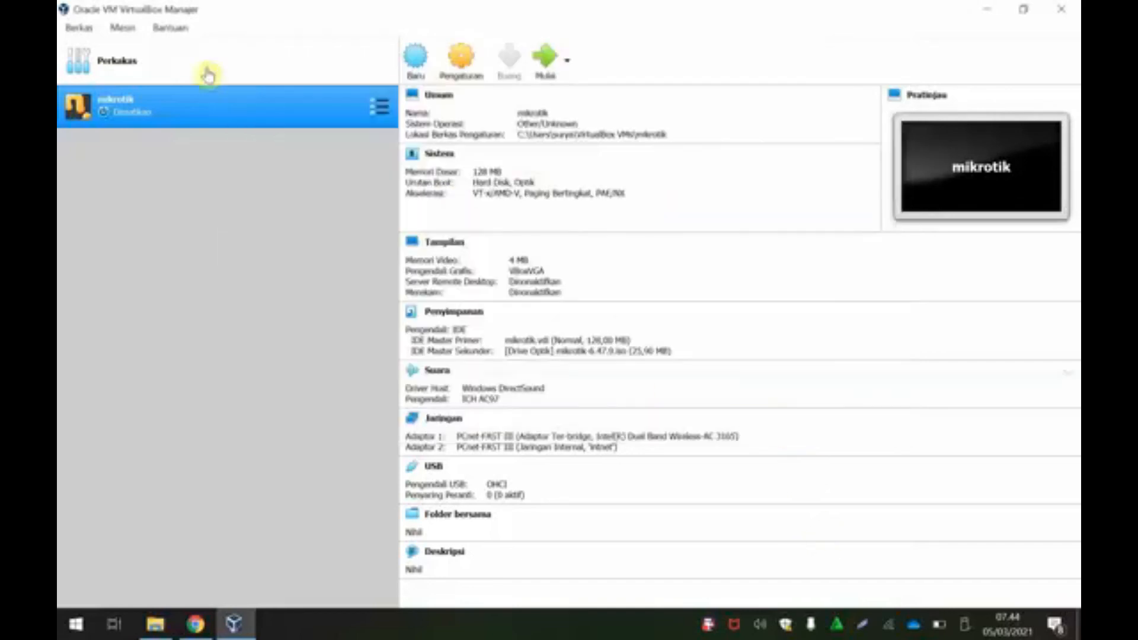
left_click(542, 70)
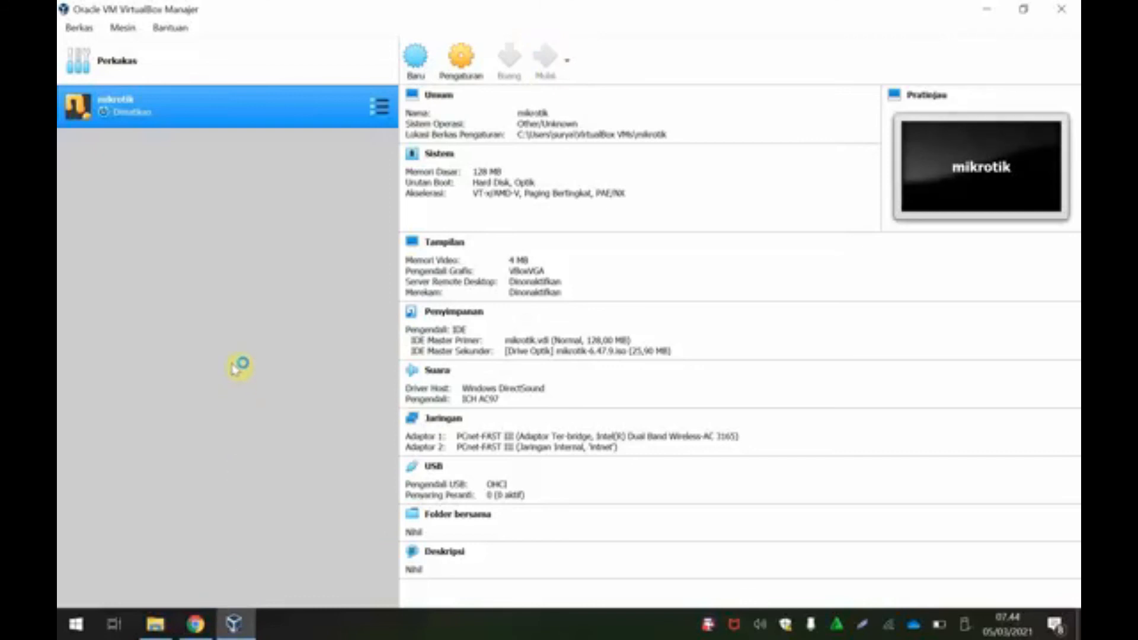
Step: Check the WinBox 3.27 64-bit and 32-bit download options on mikrotik.com, then minimize Chrome
left_click(184, 627)
mouse_move(1075, 136)
left_mouse_down()
mouse_move(1075, 183)
mouse_move(1075, 158)
left_mouse_up()
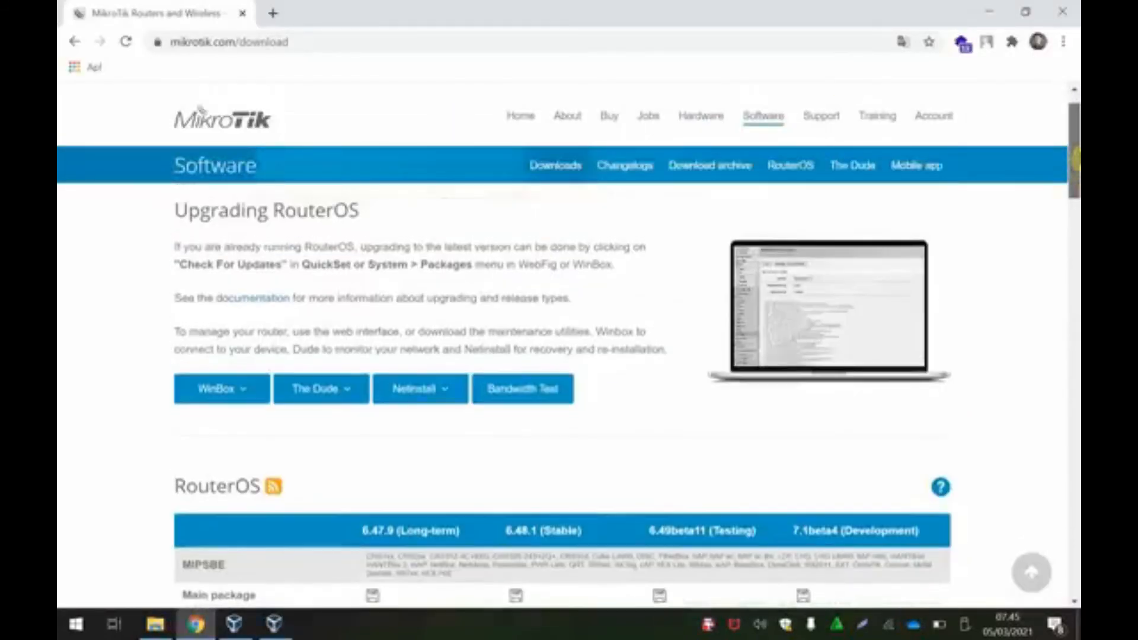
left_click(231, 395)
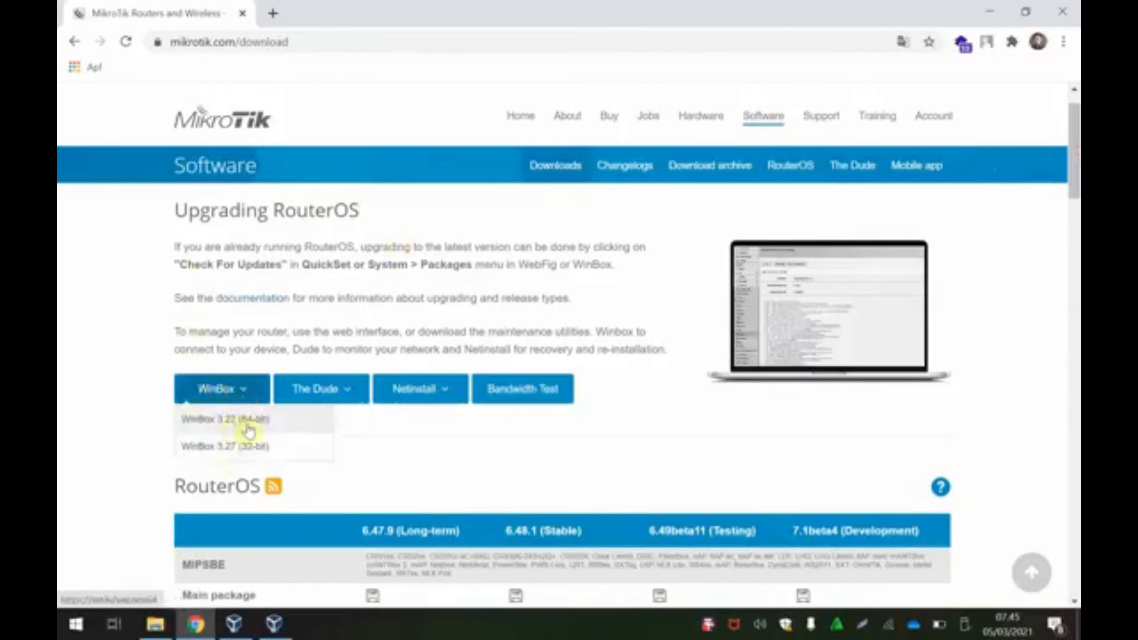
left_click(994, 16)
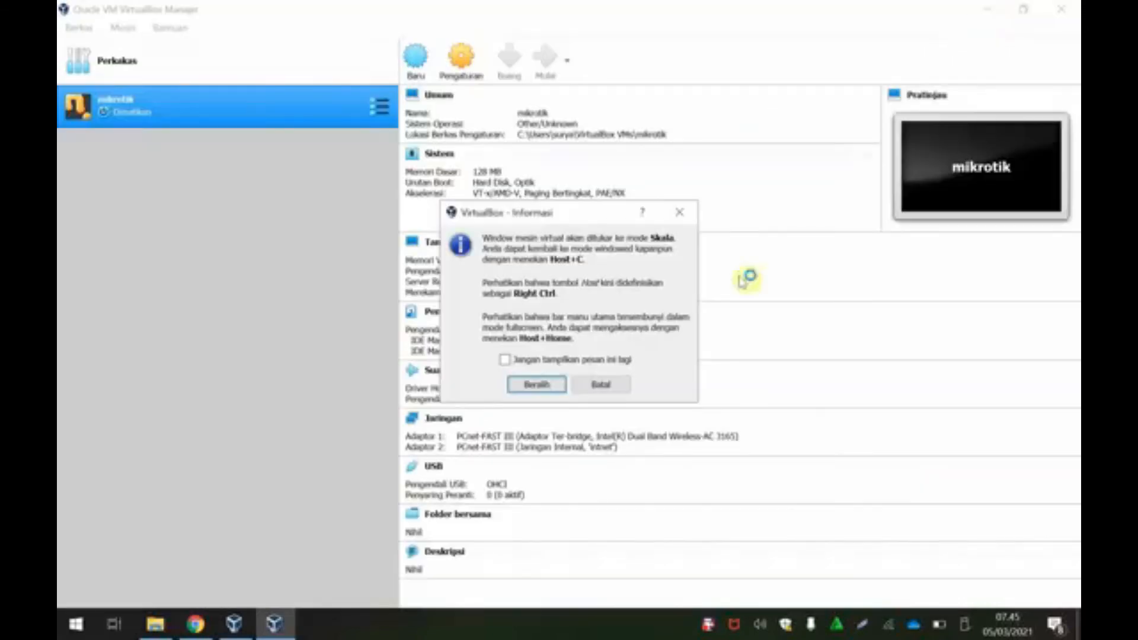
Step: Accept scaled mode for the mikrotik VM window and dismiss the keyboard-capture notice while it boots
left_click(547, 387)
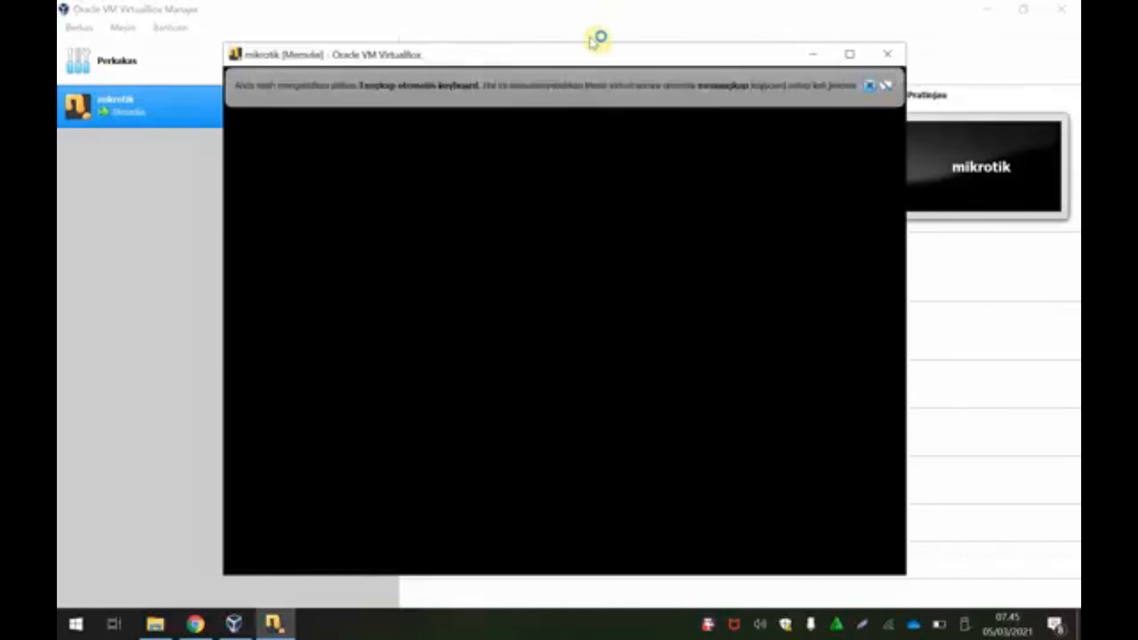
left_click(874, 90)
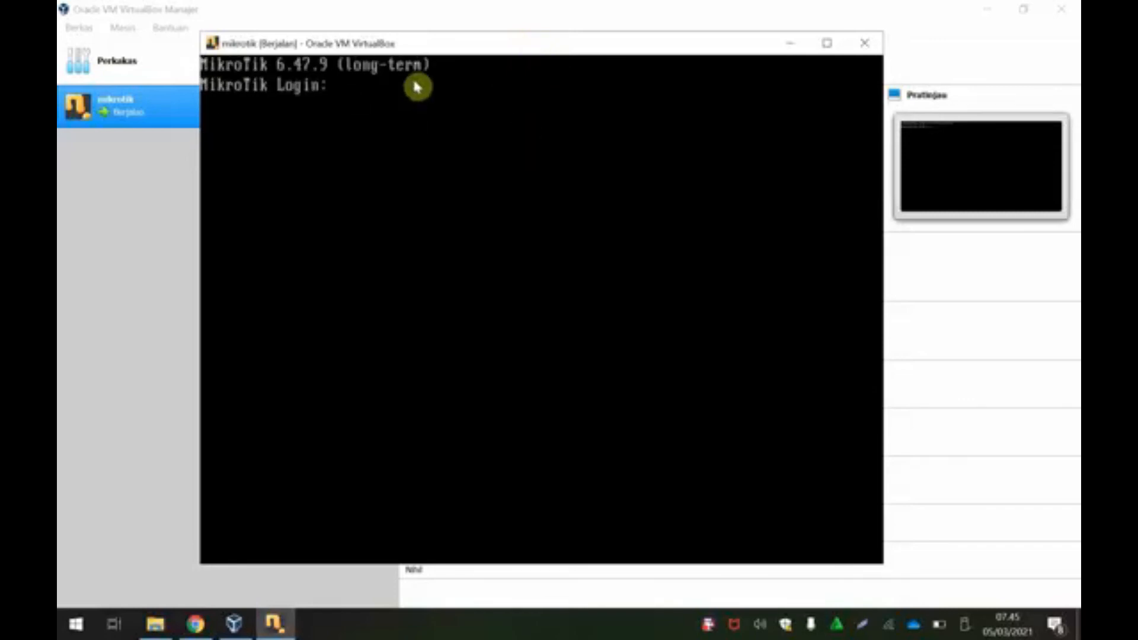
Step: Log in to RouterOS as admin with an empty password
left_click_drag(502, 43, 526, 59)
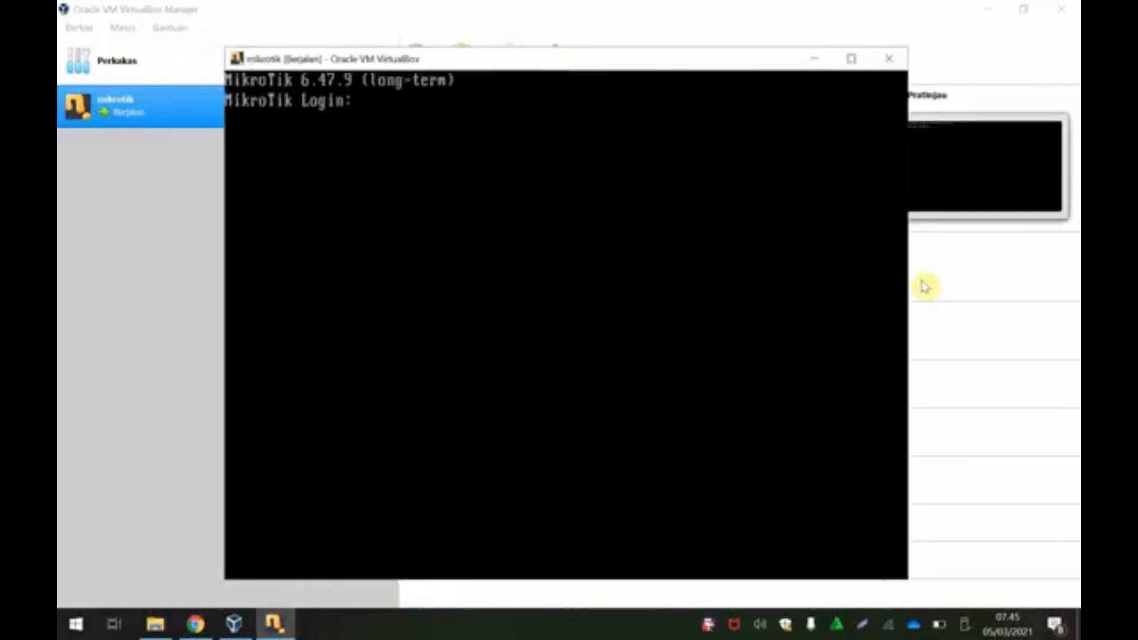
left_click(387, 110)
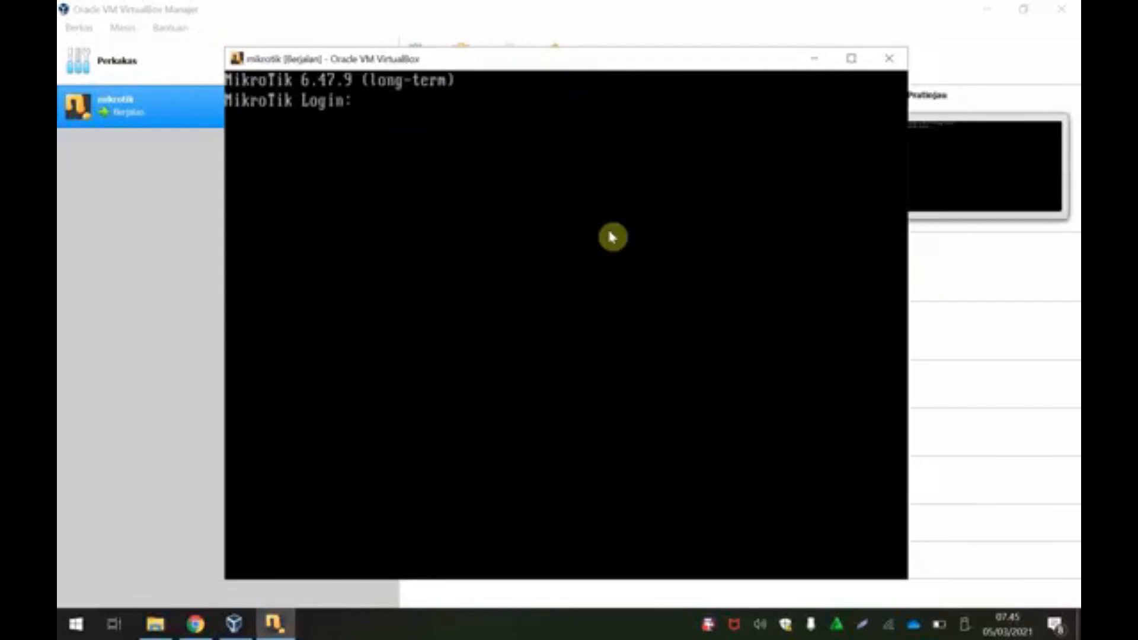
type("admin")
key("Return")
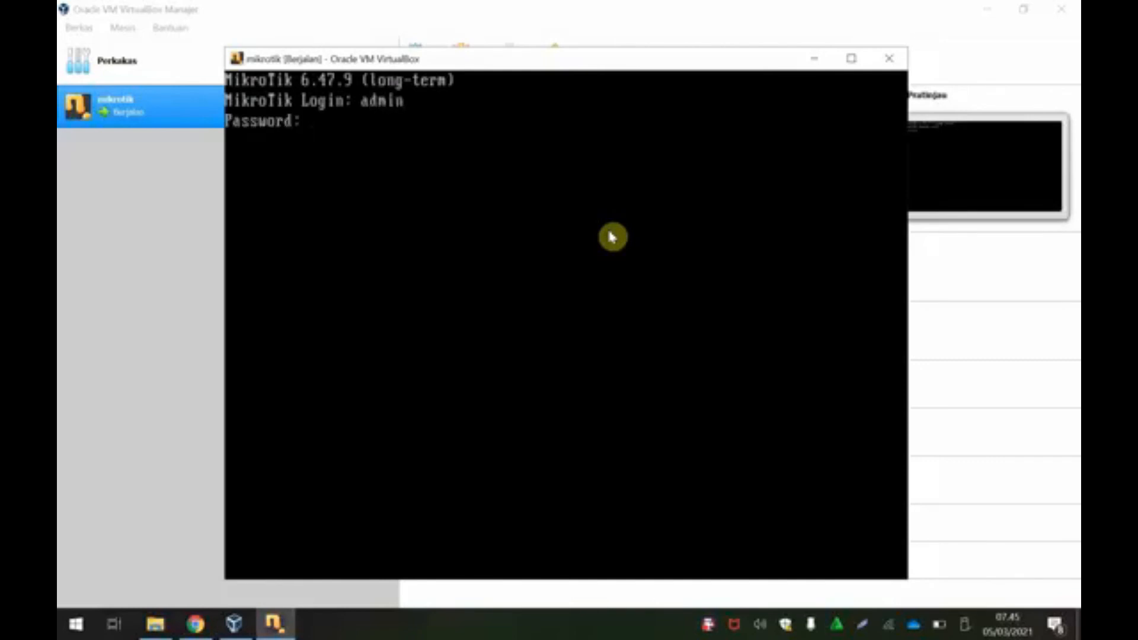
key("Return")
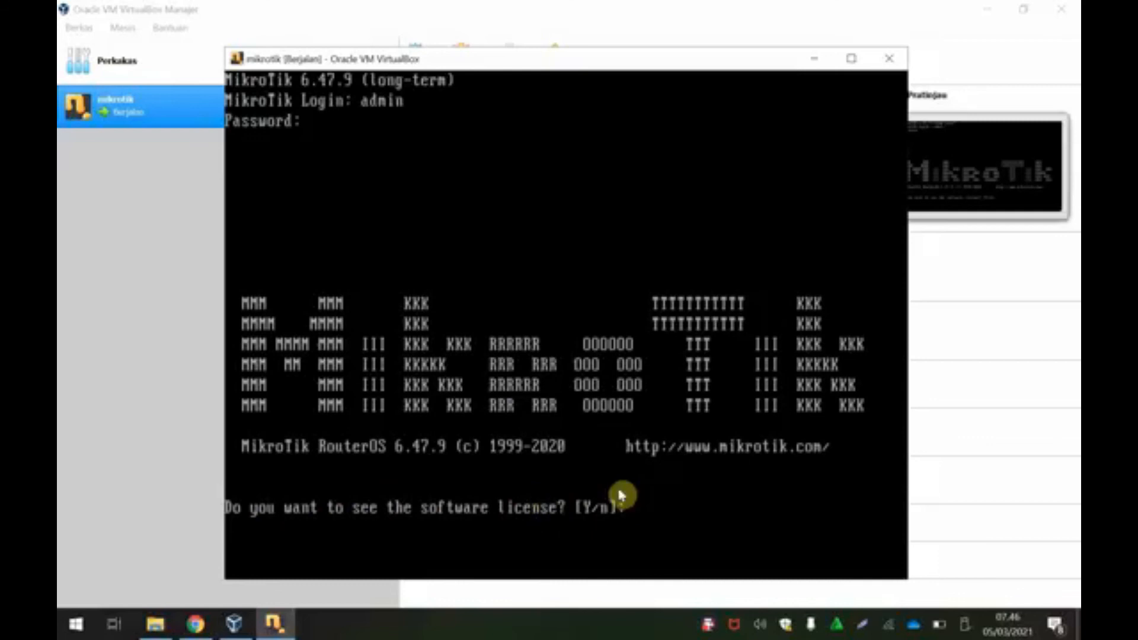
Step: View the licence with y, skip to its end, and continue past the no-software-key notice
type("y")
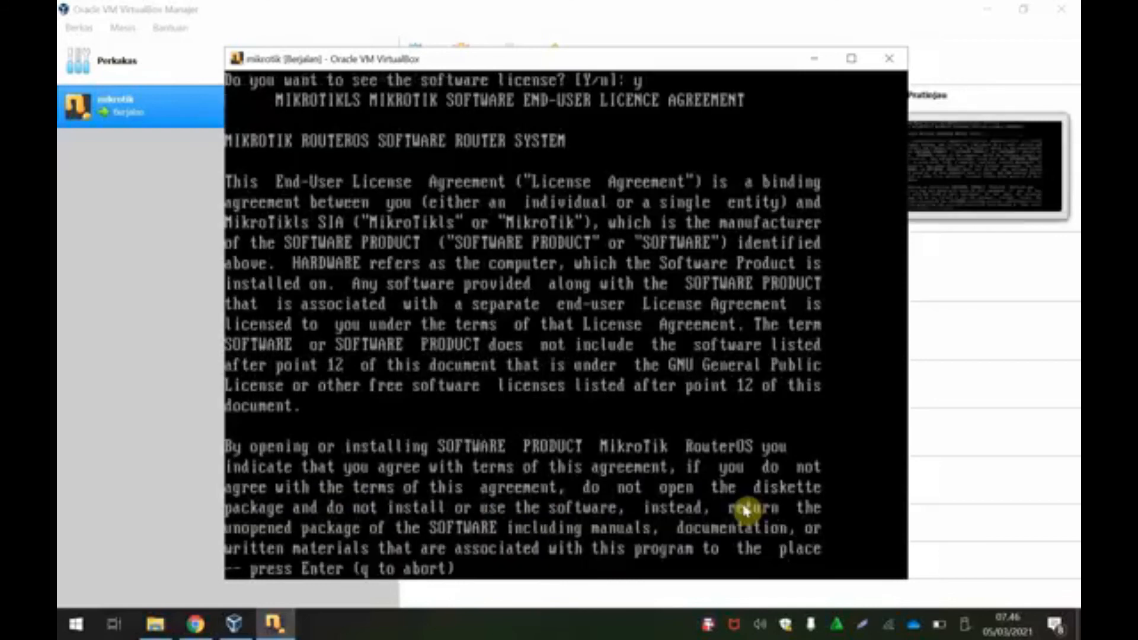
key("Return")
key("Return")
key("Return")
key("Return")
key("Return")
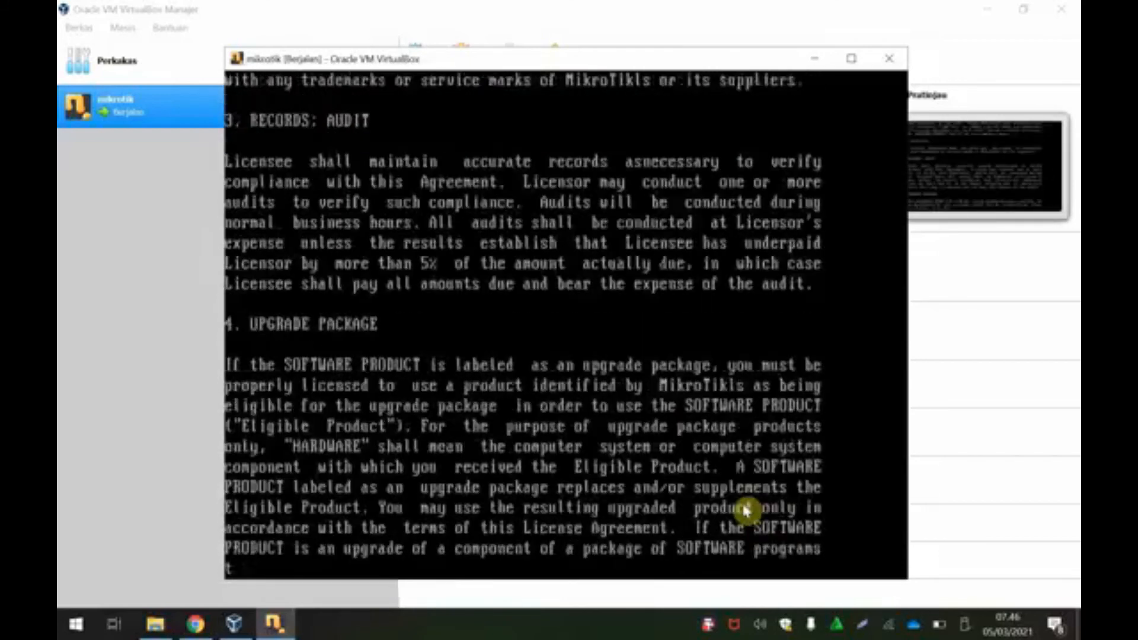
key("q")
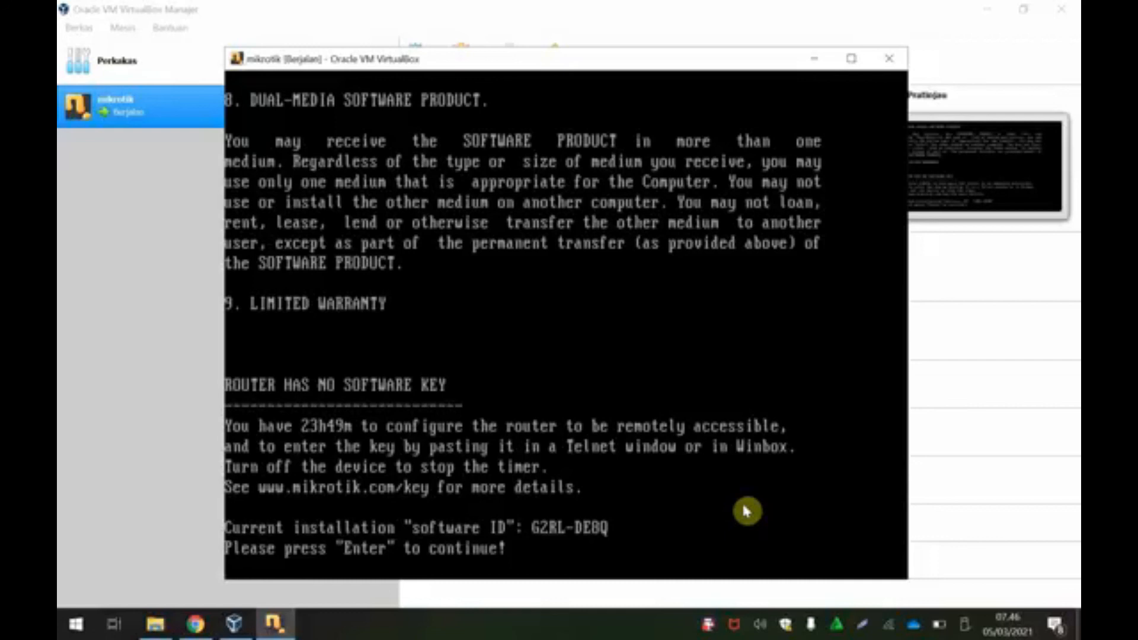
key("Return")
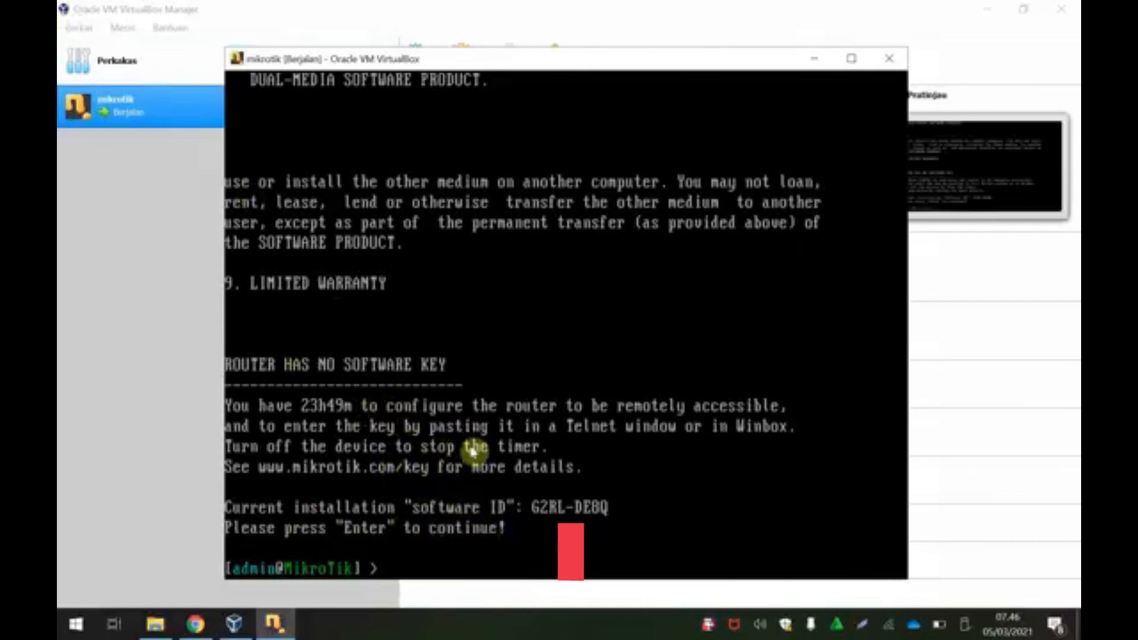
left_click_drag(569, 55, 579, 38)
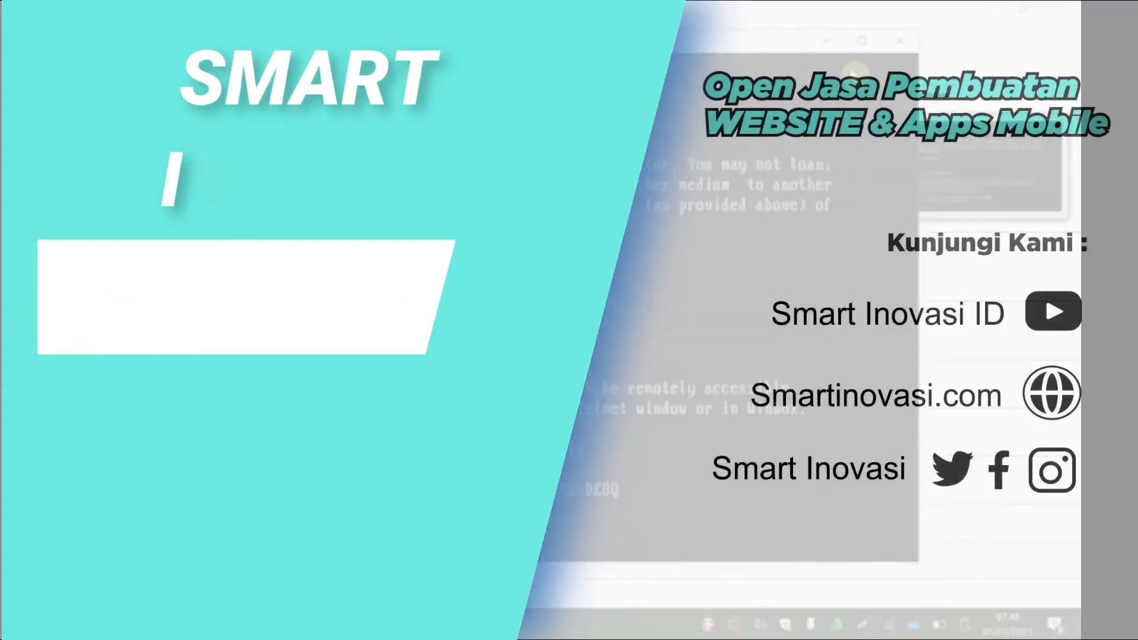